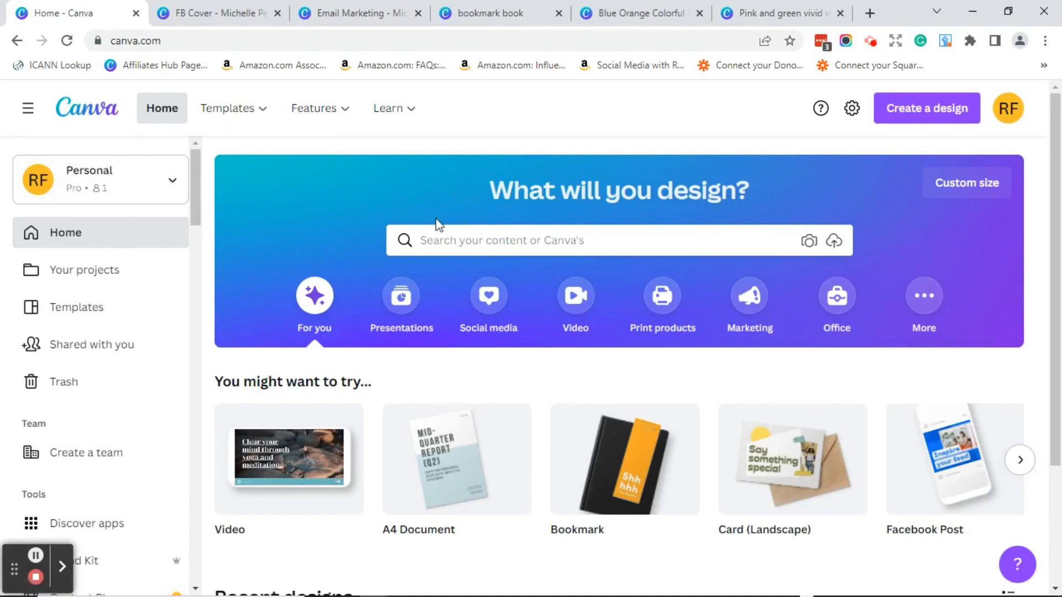
- Search Canva templates for 'presentation' and browse the 7,015 results
{"action": "left_click", "coordinate": [440, 246]}
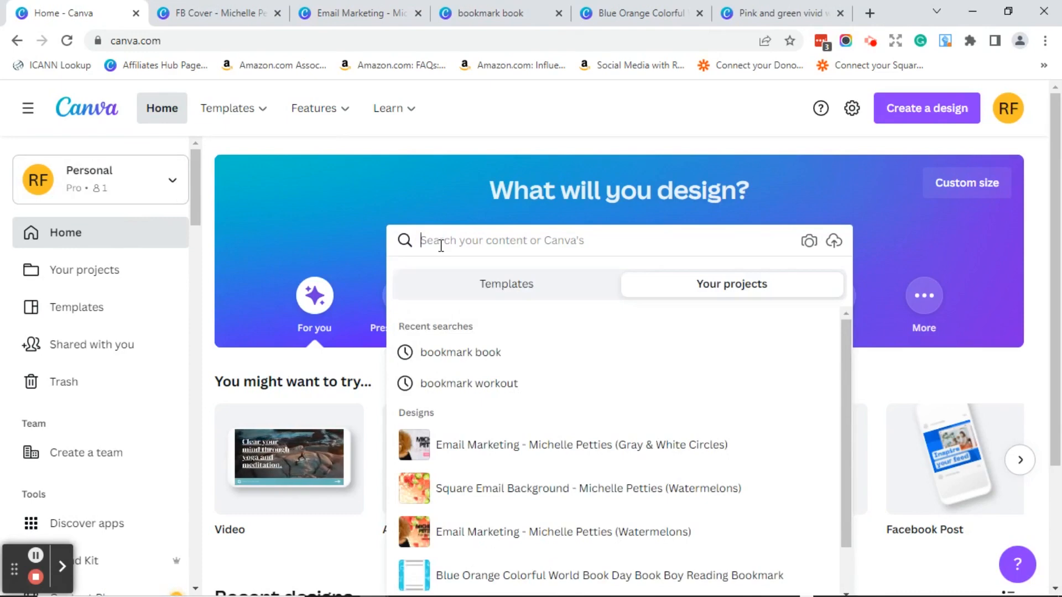
{"action": "type", "text": "presen"}
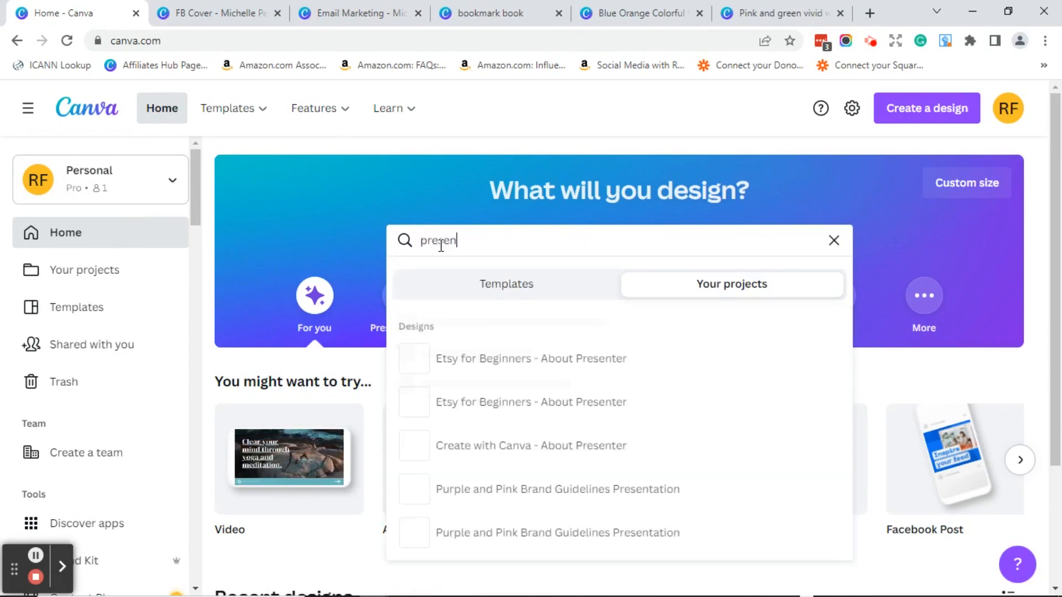
{"action": "type", "text": "tation"}
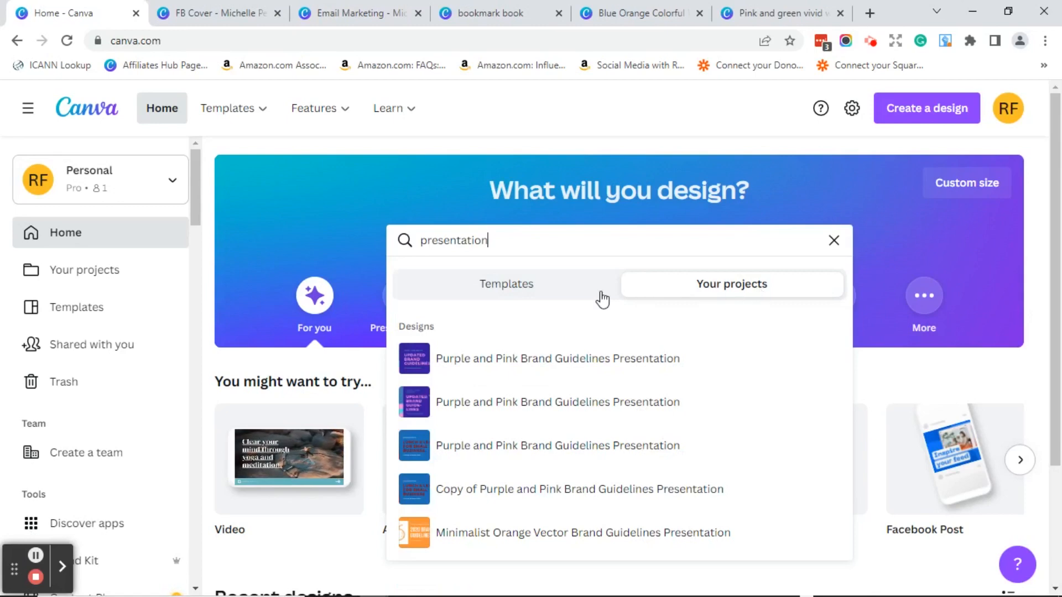
{"action": "left_click", "coordinate": [513, 293]}
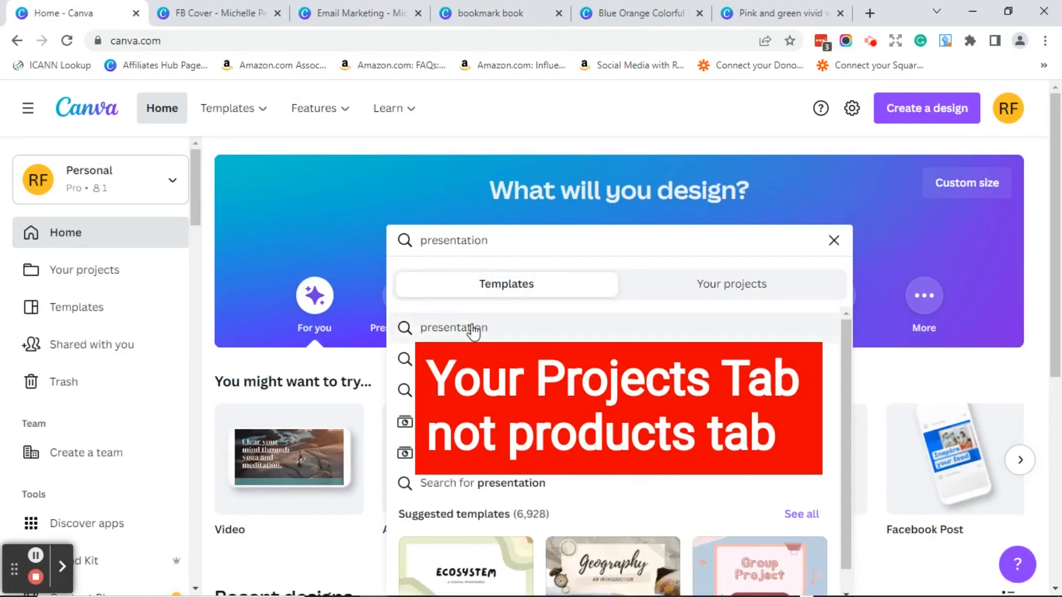
{"action": "left_click", "coordinate": [474, 324]}
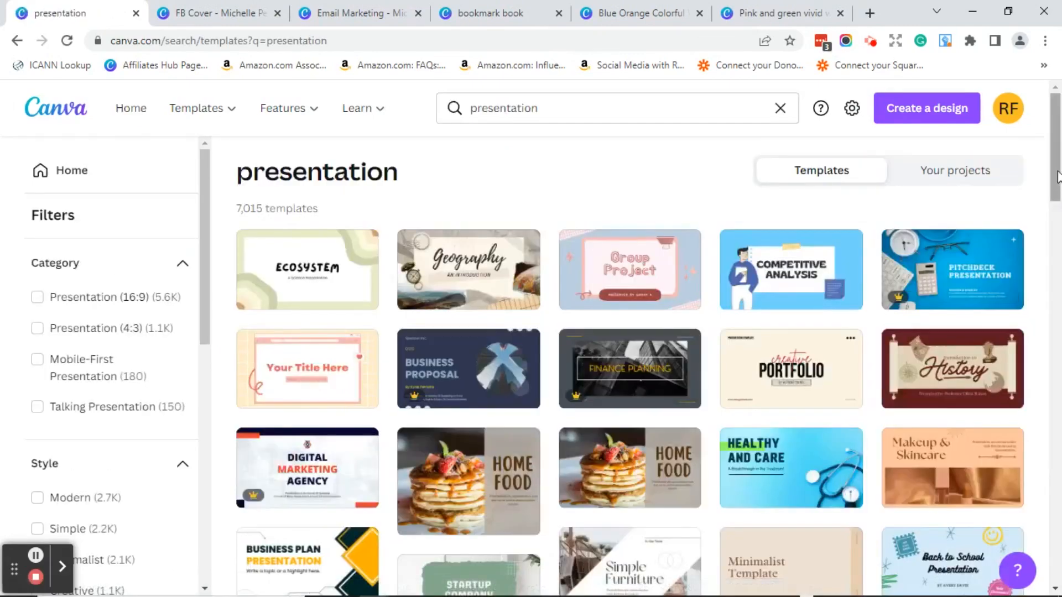
{"action": "left_click_drag", "start_coordinate": [1060, 187], "coordinate": [1058, 322]}
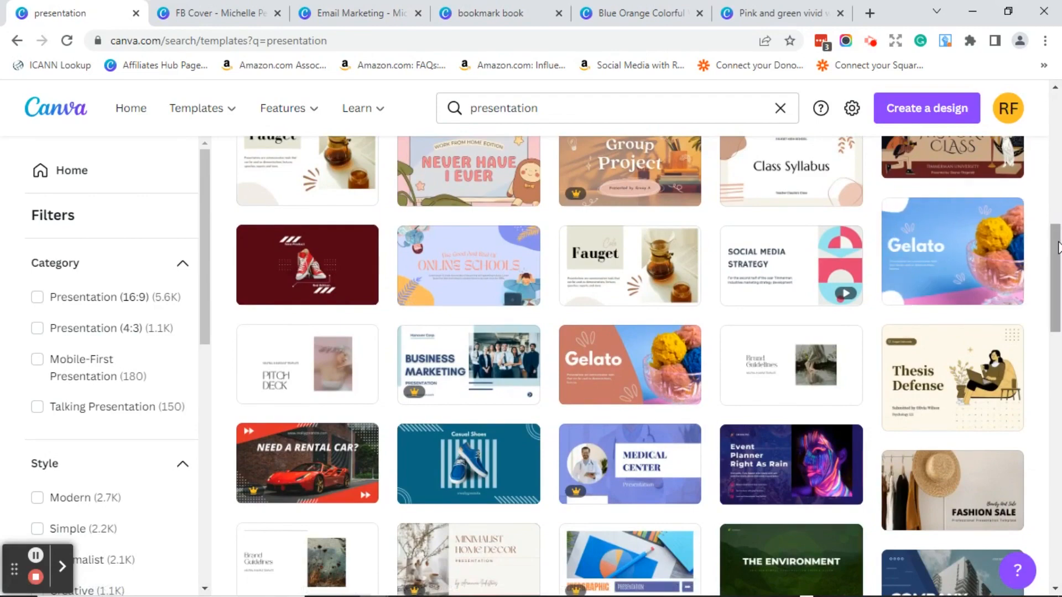
{"action": "left_click_drag", "start_coordinate": [1056, 248], "coordinate": [1055, 114]}
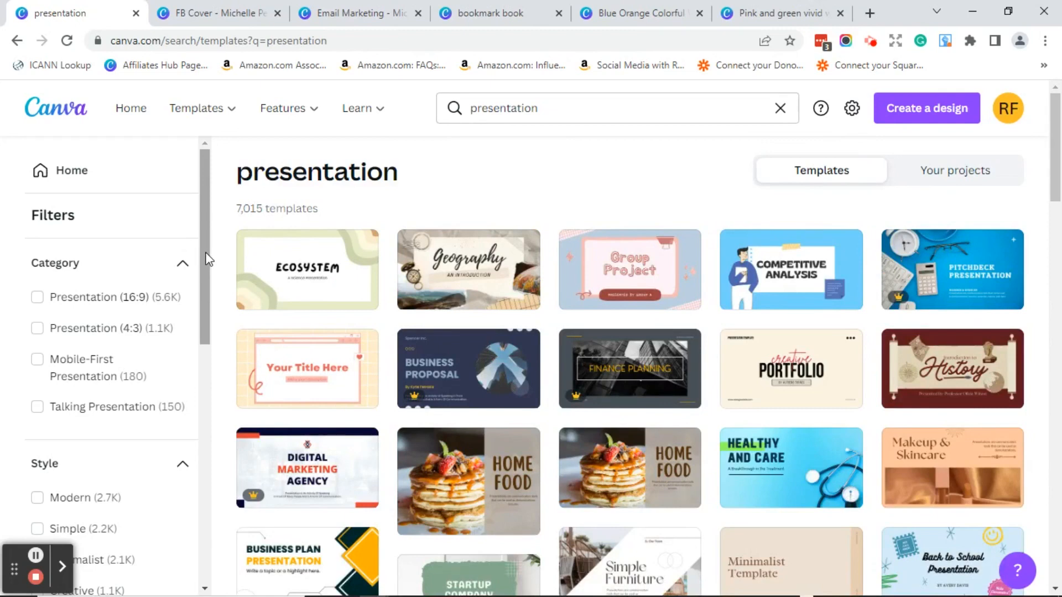
{"action": "left_click_drag", "start_coordinate": [206, 255], "coordinate": [203, 418]}
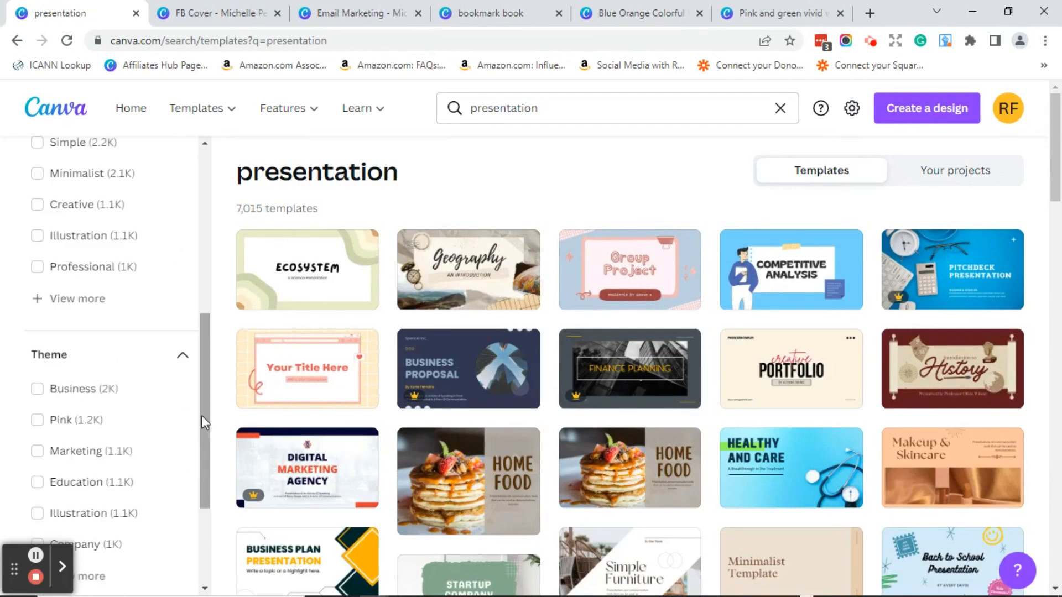
{"action": "left_click_drag", "start_coordinate": [202, 416], "coordinate": [204, 249]}
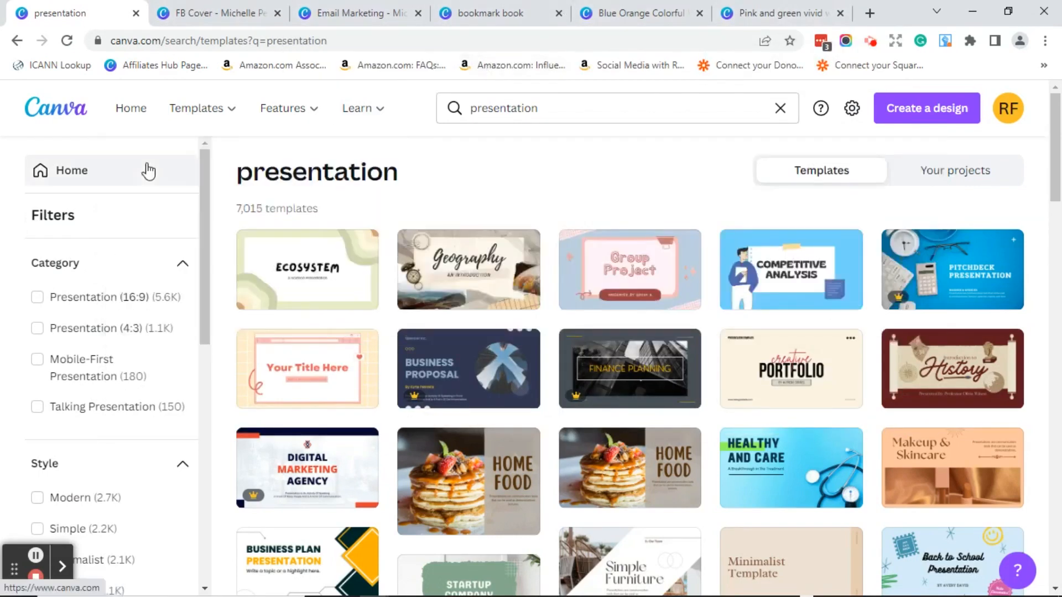
- Go to Your projects and switch to the open watermelon FB Cover design
{"action": "left_click", "coordinate": [89, 173]}
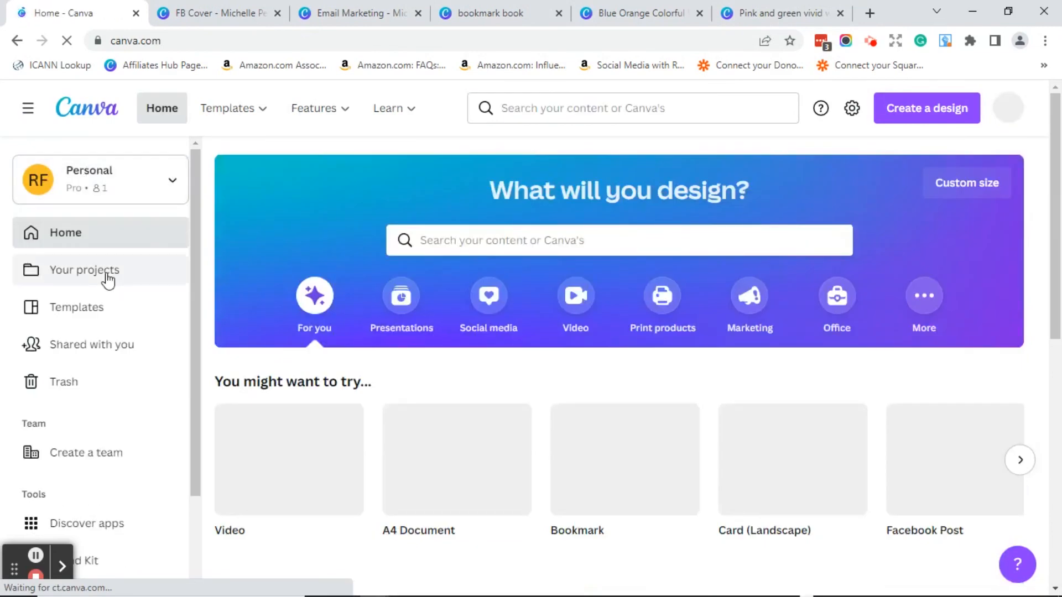
{"action": "left_click", "coordinate": [83, 270]}
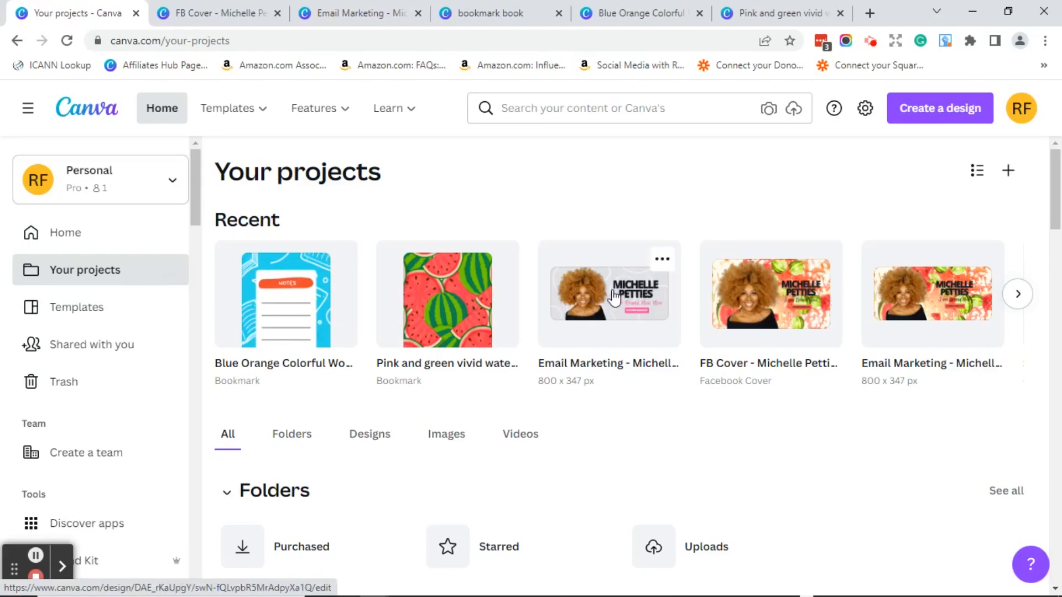
{"action": "key", "text": "ctrl+Tab"}
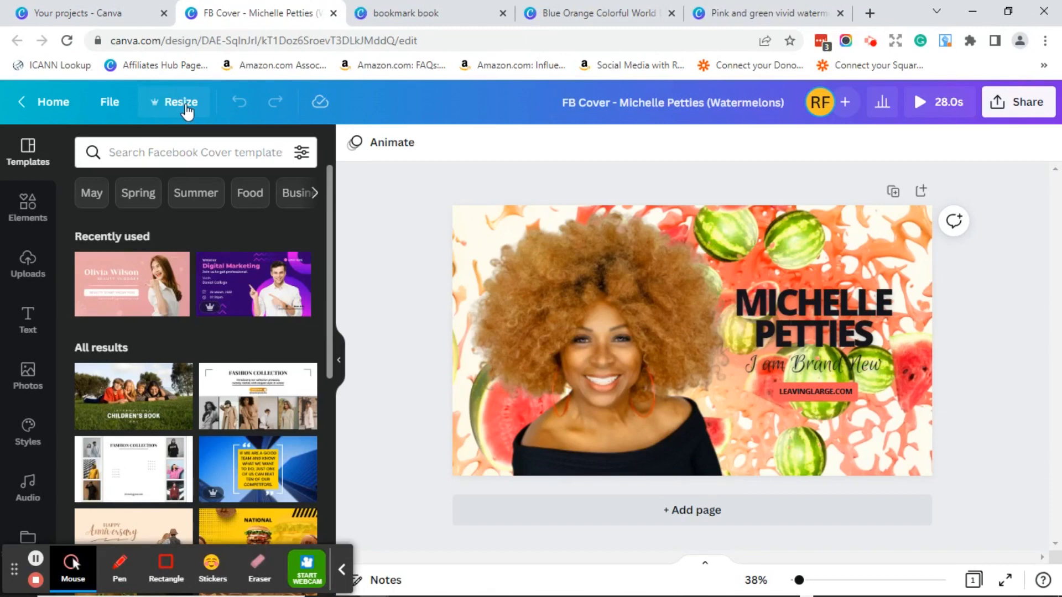
- Create a copy of the watermelon cover resized to 800 × 347 px
{"action": "left_click", "coordinate": [186, 108]}
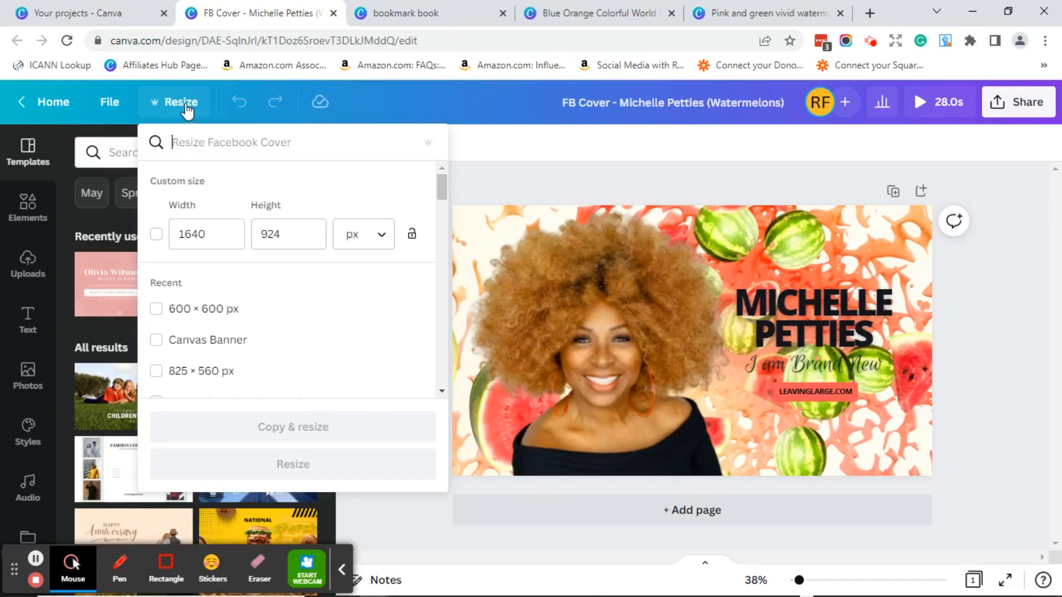
{"action": "left_click_drag", "start_coordinate": [216, 239], "coordinate": [174, 239]}
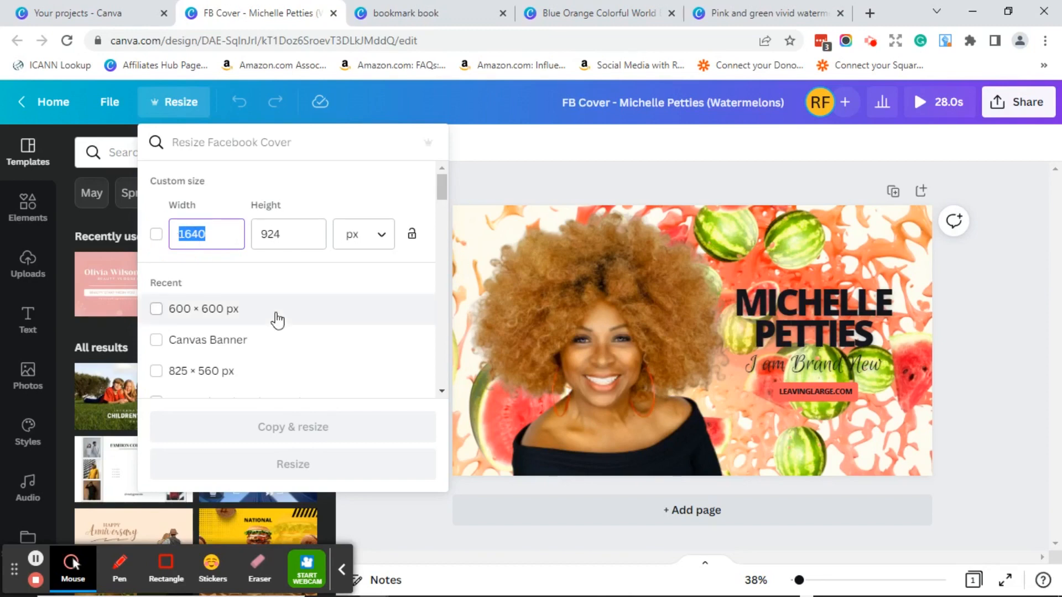
{"action": "type", "text": "800"}
{"action": "left_click", "coordinate": [285, 238]}
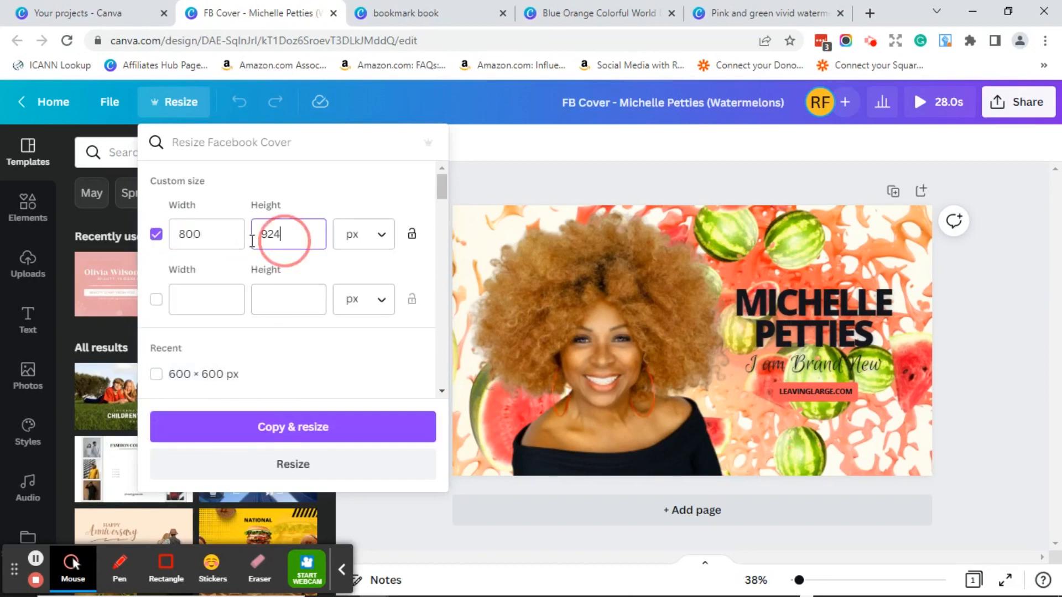
{"action": "double_click", "coordinate": [254, 236]}
{"action": "type", "text": "347"}
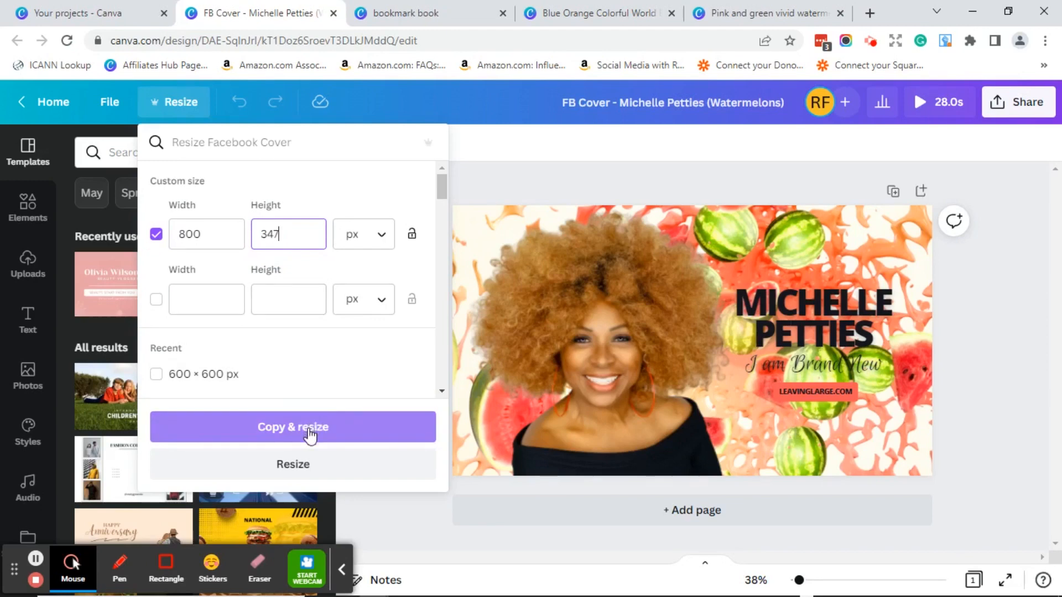
{"action": "left_click", "coordinate": [309, 433]}
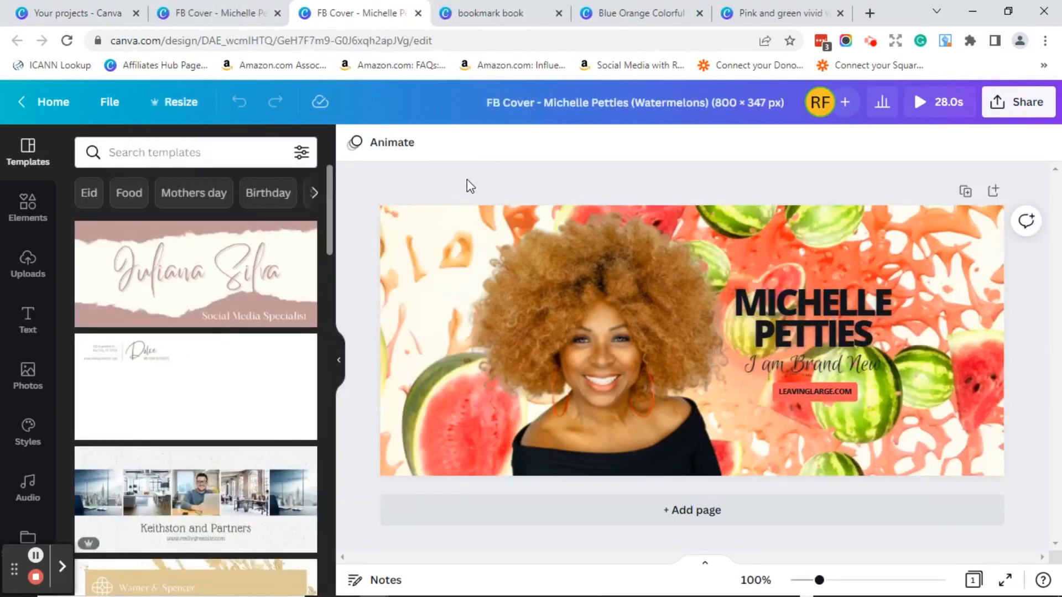
- Rename the copy's title from 'FB Cover' to 'Email Marketing'
{"action": "left_click", "coordinate": [535, 105]}
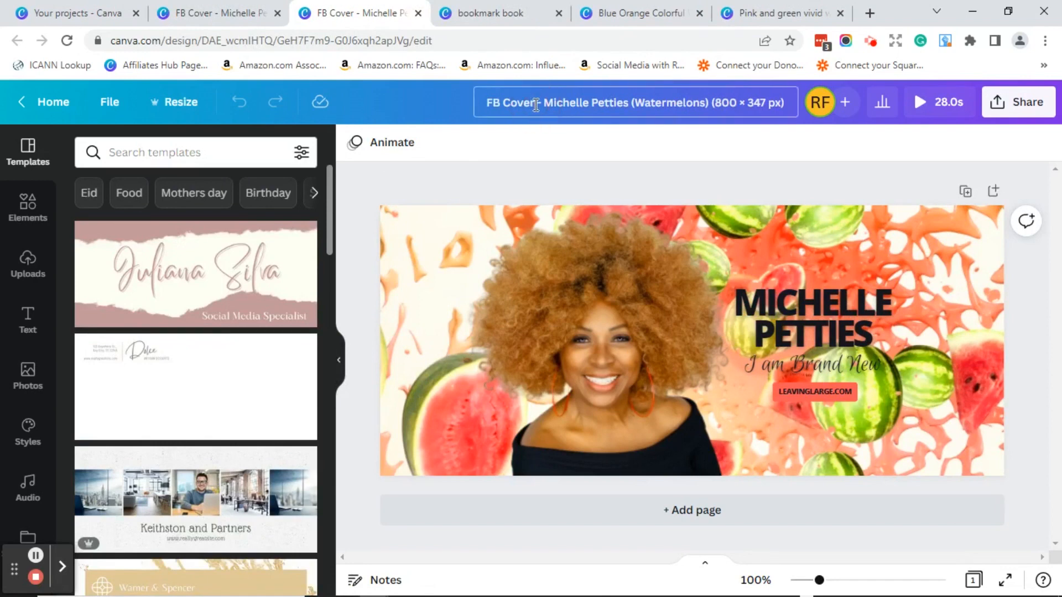
{"action": "left_click_drag", "start_coordinate": [536, 104], "coordinate": [486, 104]}
{"action": "type", "text": "Email Marketing"}
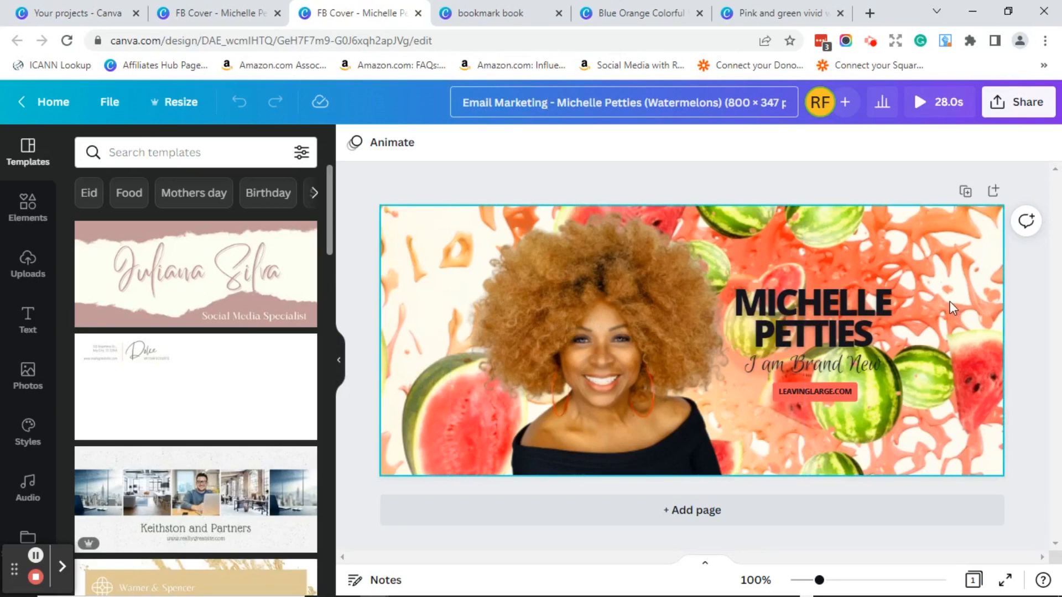
- Shift the photo left, enlarge and reposition the name and tagline, then view the bookmark templates
{"action": "left_click_drag", "start_coordinate": [618, 338], "coordinate": [547, 336]}
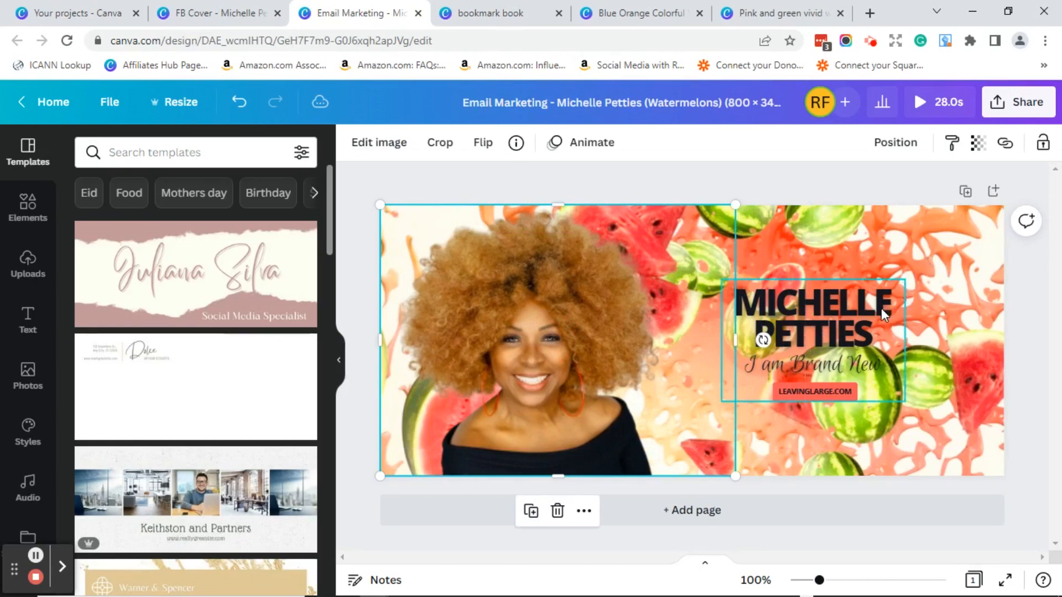
{"action": "left_click", "coordinate": [899, 299]}
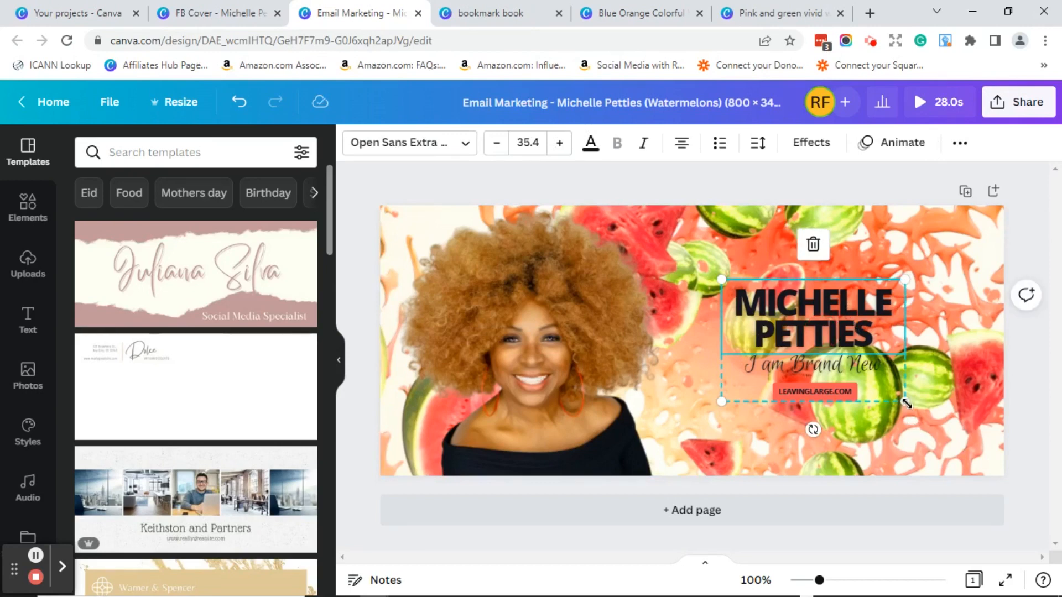
{"action": "left_click_drag", "start_coordinate": [906, 403], "coordinate": [975, 455]}
{"action": "left_click_drag", "start_coordinate": [823, 378], "coordinate": [797, 364]}
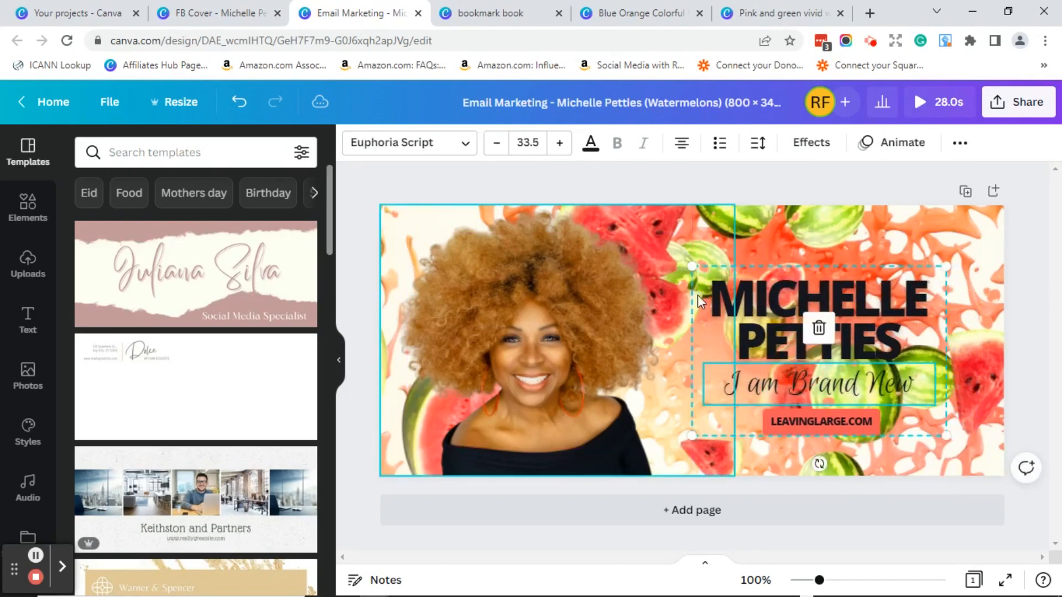
{"action": "left_click", "coordinate": [695, 183]}
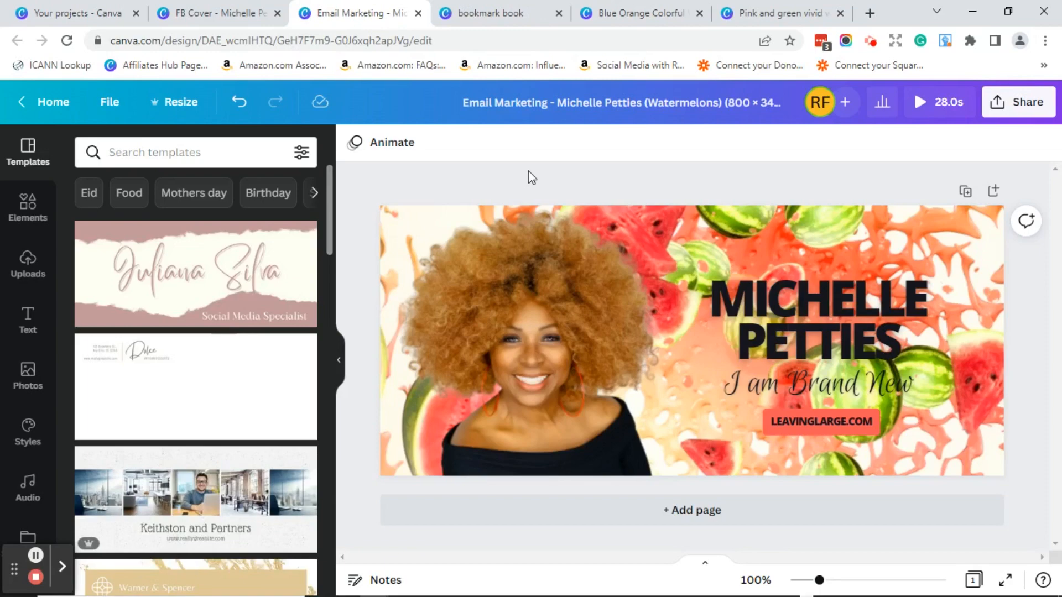
{"action": "key", "text": "ctrl+Tab"}
{"action": "mouse_move", "coordinate": [1057, 119]}
{"action": "left_mouse_down"}
{"action": "mouse_move", "coordinate": [1058, 233]}
{"action": "mouse_move", "coordinate": [1055, 108]}
{"action": "left_mouse_up"}
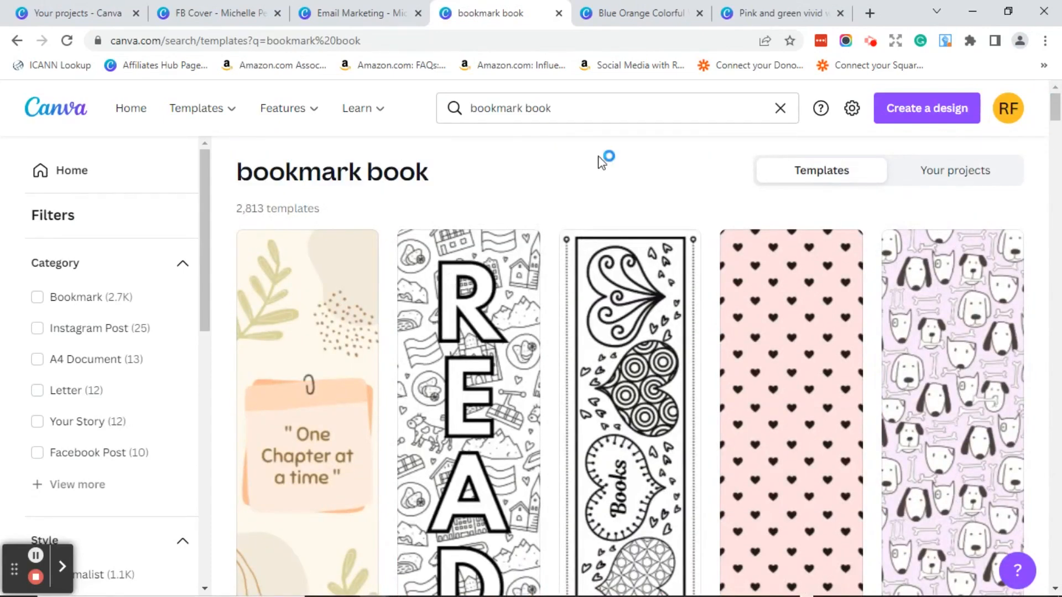
- Close the bookmark template search and check the Book Day bookmark's 2 × 6 in size
{"action": "key", "text": "ctrl+w"}
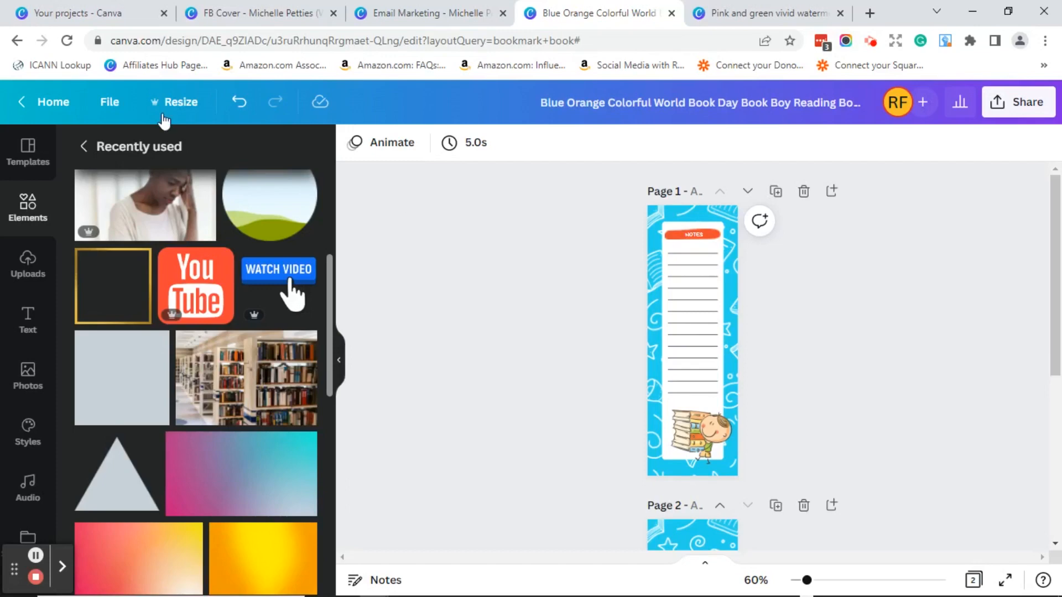
{"action": "left_click", "coordinate": [189, 109]}
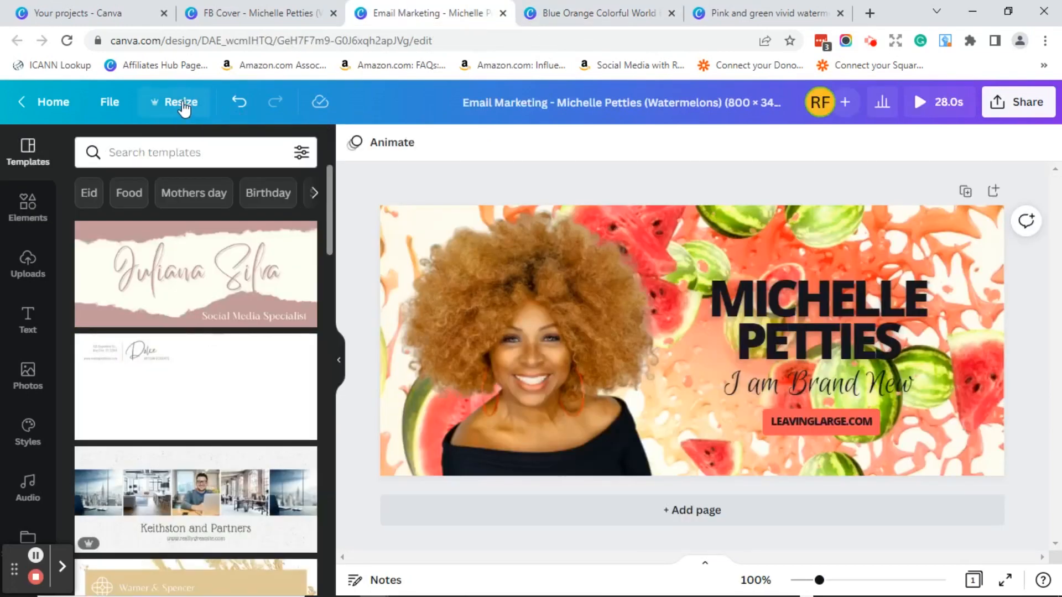
- Make a Bookmark 2 × 6 in copy of the Email Marketing design
{"action": "left_click", "coordinate": [184, 105]}
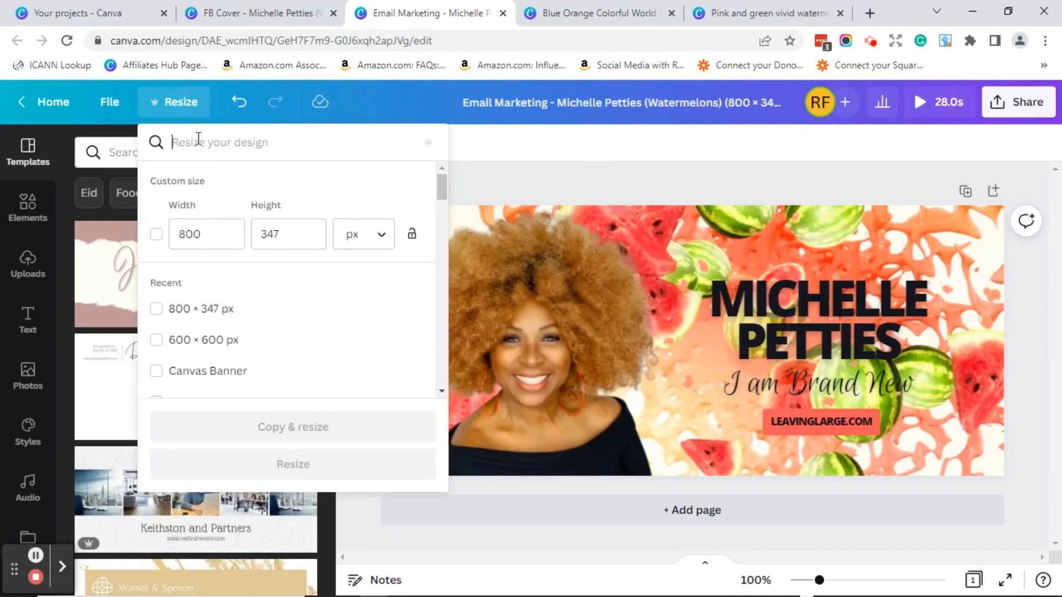
{"action": "type", "text": "bookmar"}
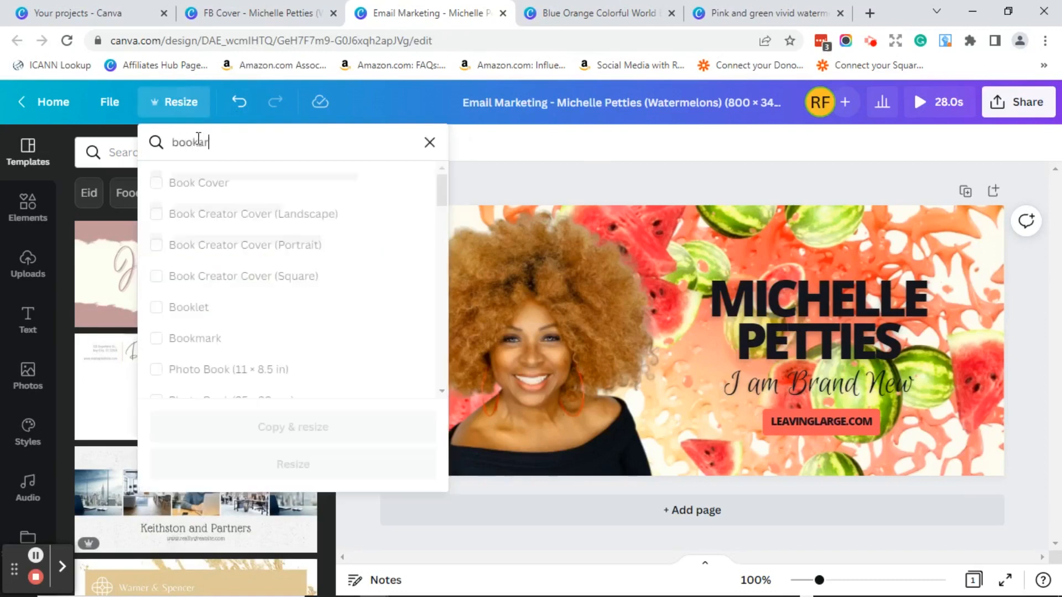
{"action": "type", "text": "k"}
{"action": "left_click", "coordinate": [217, 188]}
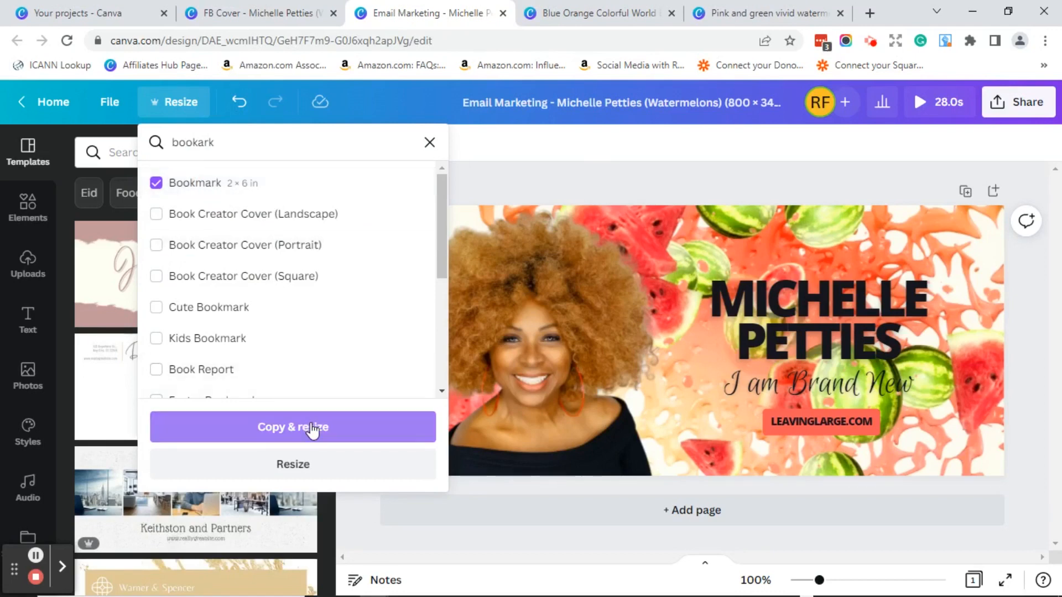
{"action": "left_click", "coordinate": [313, 428]}
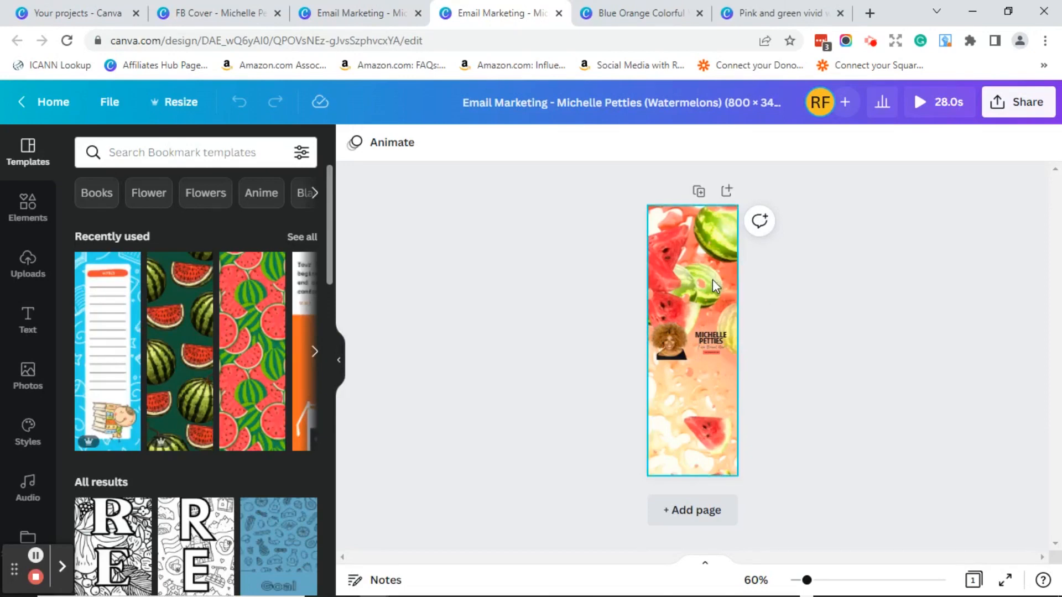
- Move the portrait photo higher and try shifting the watermelon background left, then undo it
{"action": "left_click", "coordinate": [670, 349]}
{"action": "left_click_drag", "start_coordinate": [670, 349], "coordinate": [704, 335]}
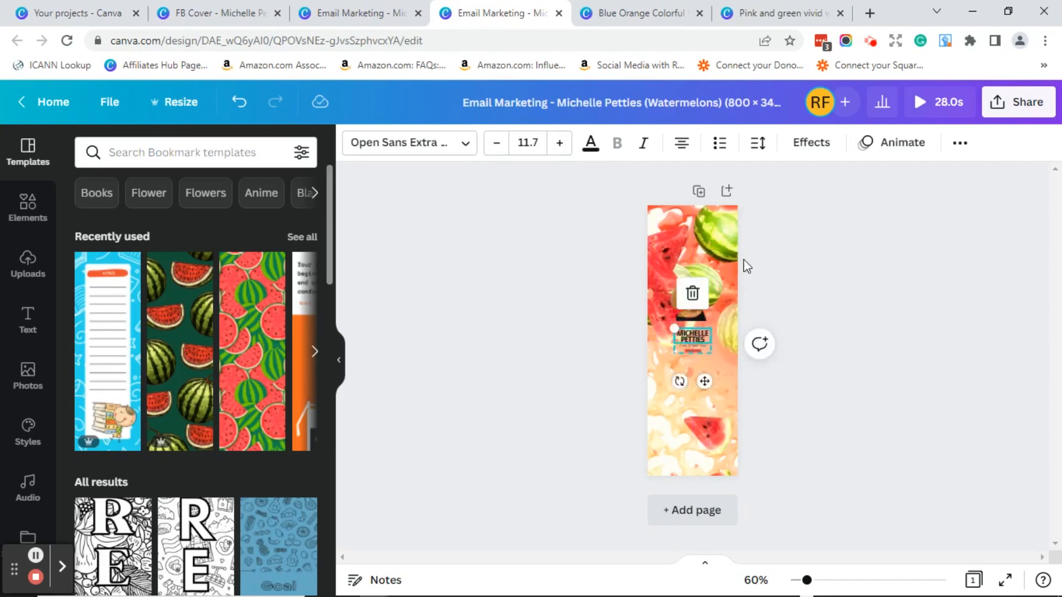
{"action": "double_click", "coordinate": [717, 229]}
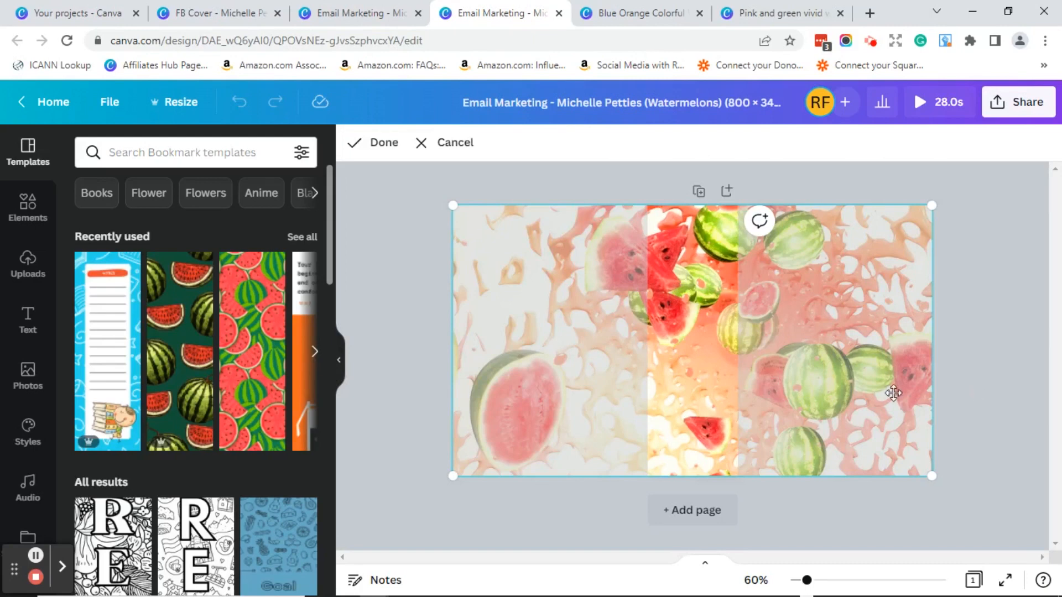
{"action": "left_click", "coordinate": [709, 382]}
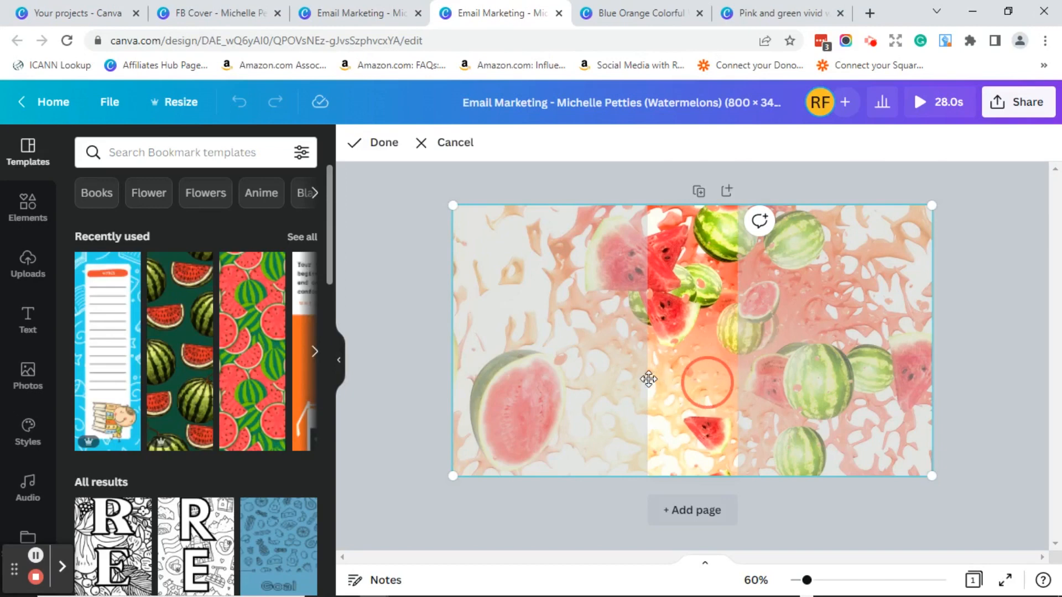
{"action": "left_click_drag", "start_coordinate": [628, 374], "coordinate": [884, 389]}
{"action": "left_click", "coordinate": [527, 376]}
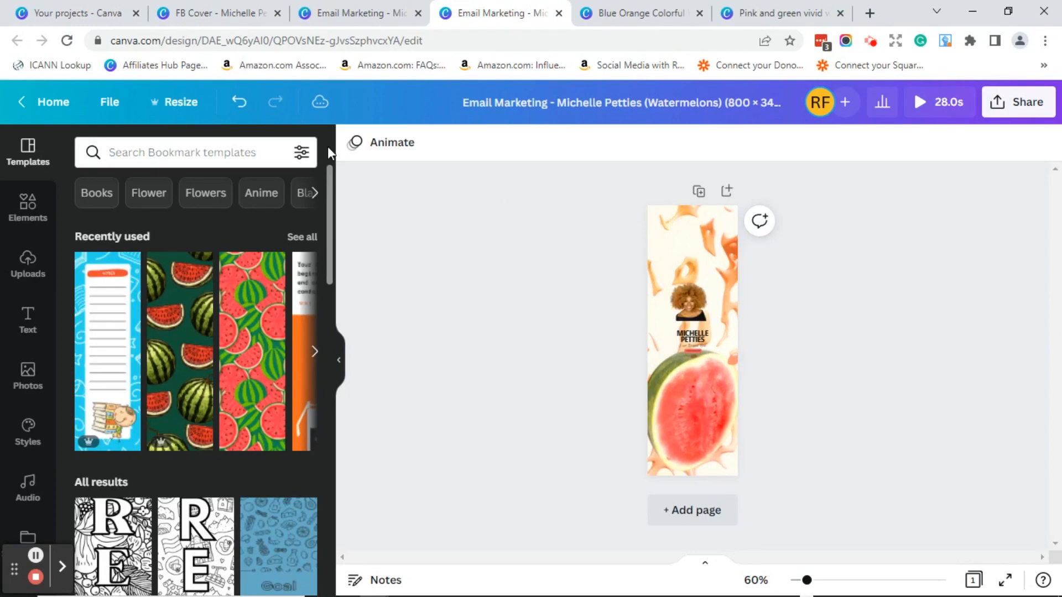
{"action": "left_click", "coordinate": [239, 104]}
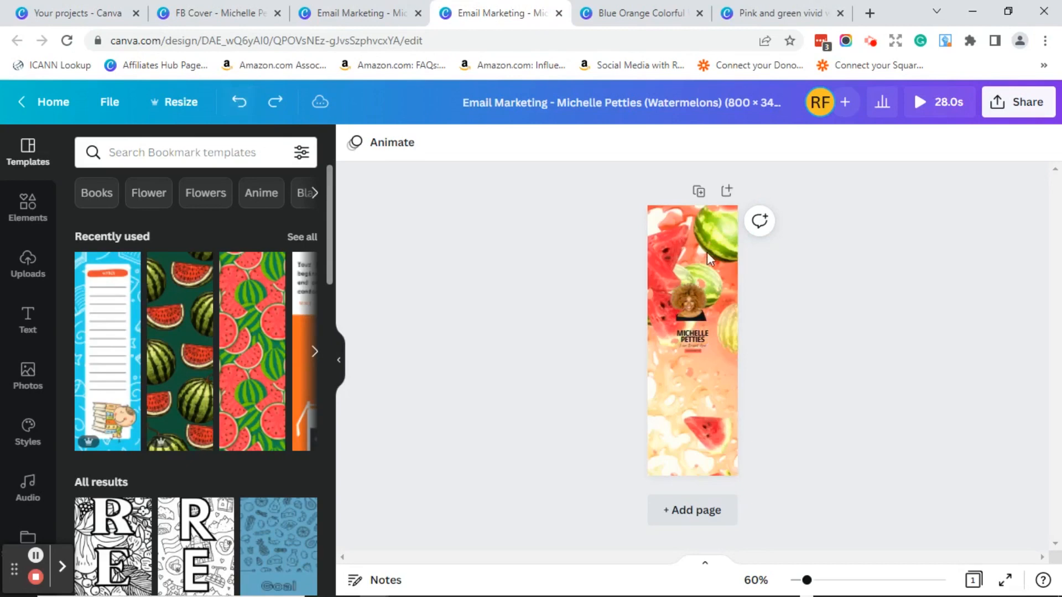
- Re-crop the watermelon background, sliding it left so whole melons fill the bookmark
{"action": "left_click", "coordinate": [712, 374]}
{"action": "double_click", "coordinate": [712, 374]}
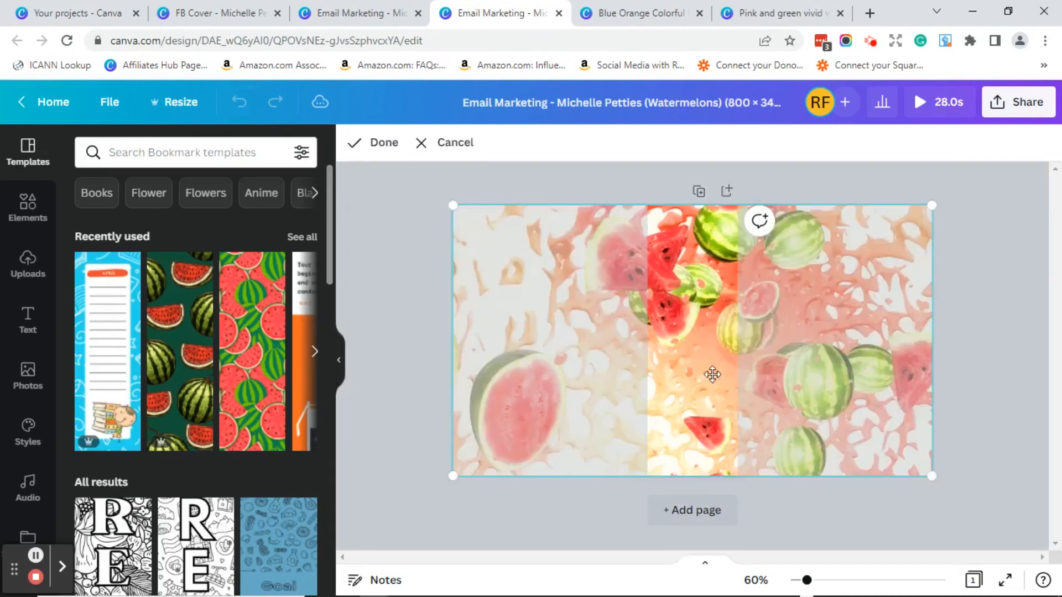
{"action": "left_click_drag", "start_coordinate": [714, 370], "coordinate": [611, 374]}
{"action": "left_click", "coordinate": [985, 365]}
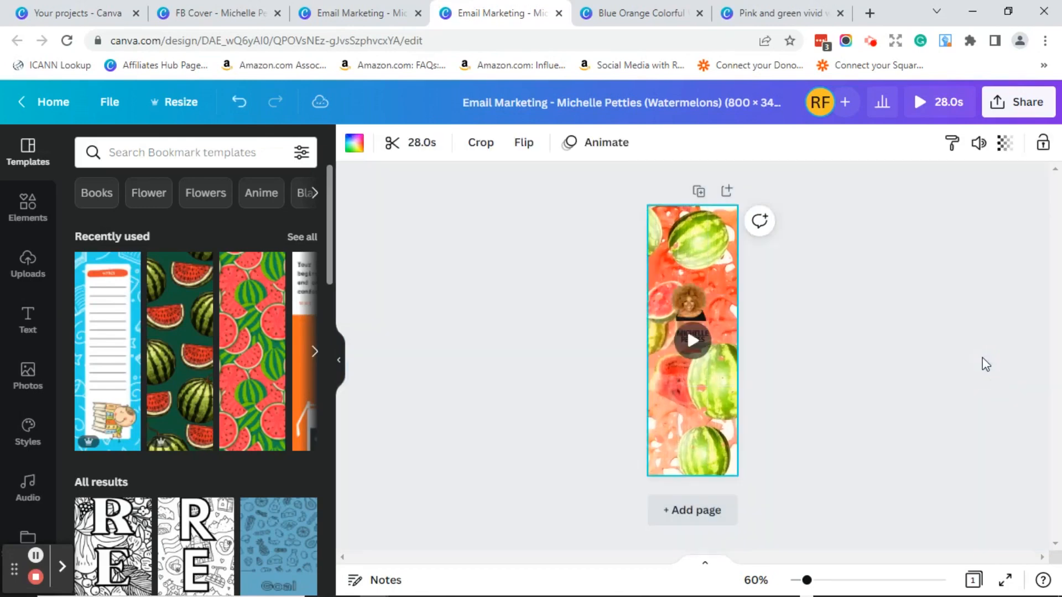
{"action": "left_click", "coordinate": [801, 325]}
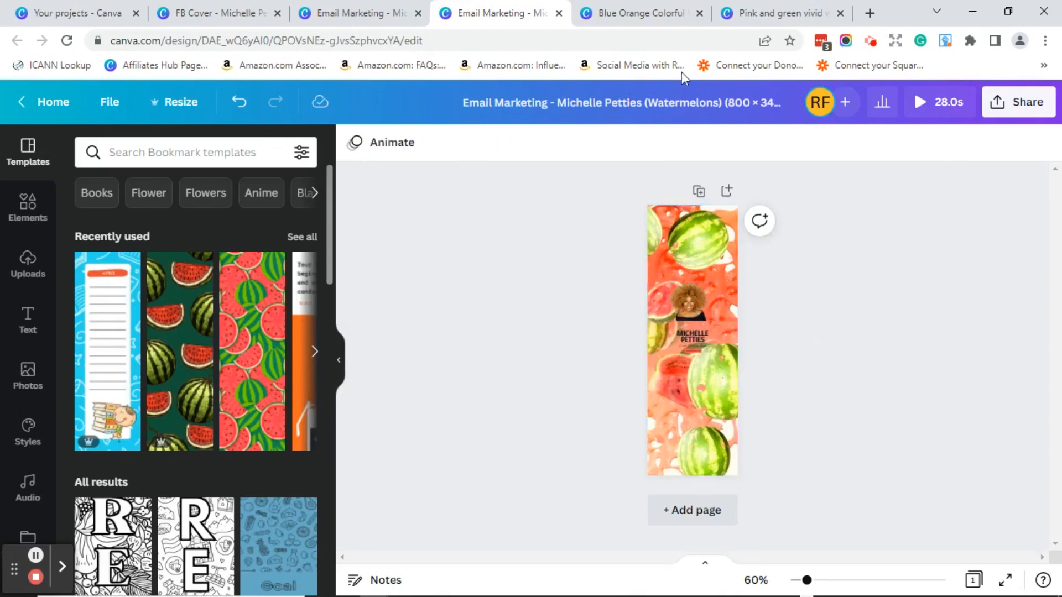
{"action": "left_click", "coordinate": [642, 18]}
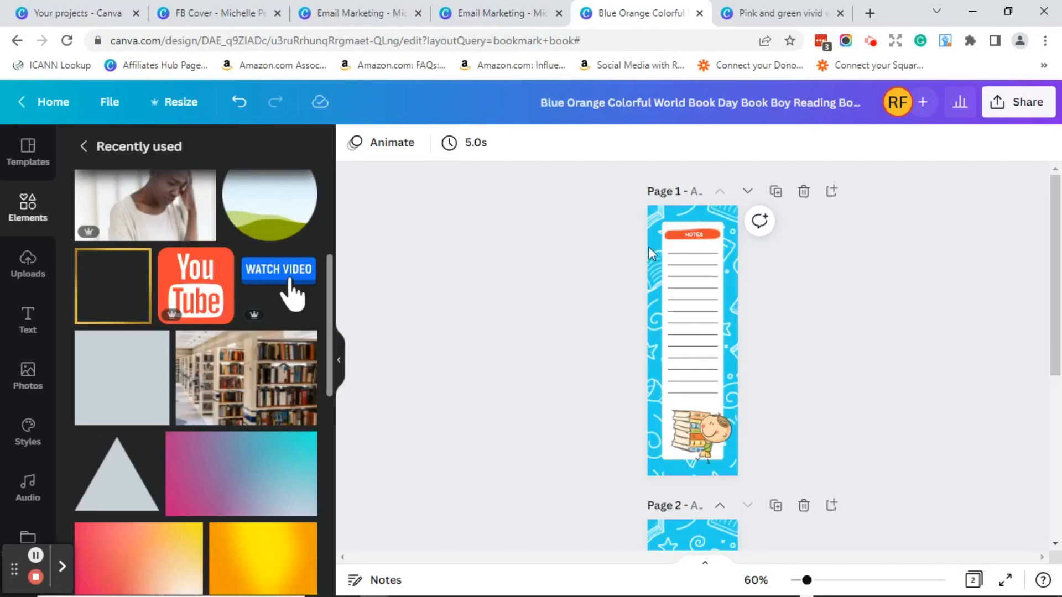
- Copy the blue bookmark's white notes panel and return to the watermelon bookmark
{"action": "left_click", "coordinate": [674, 234]}
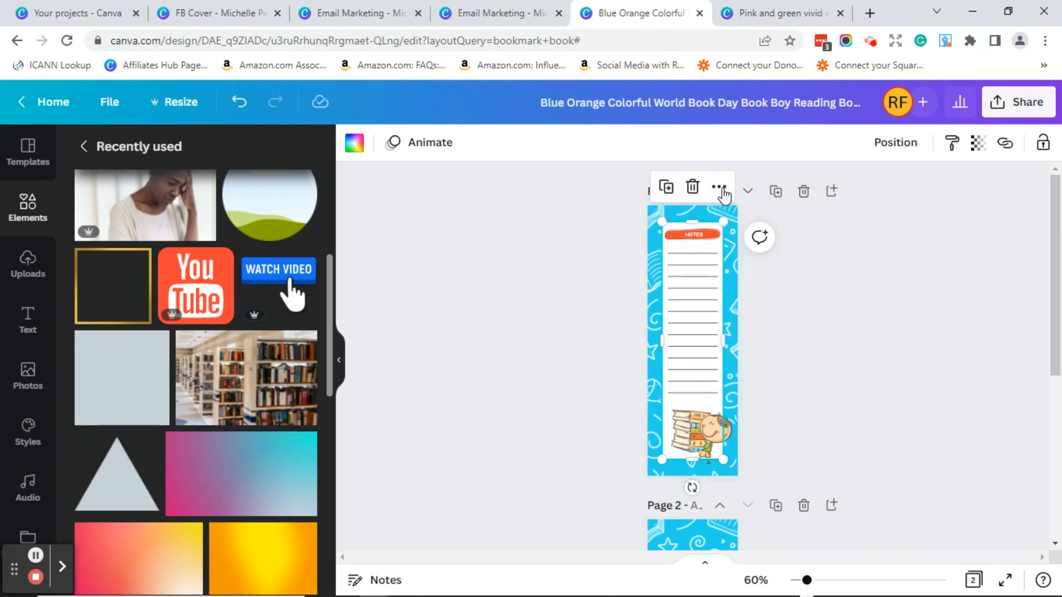
{"action": "left_click", "coordinate": [721, 190]}
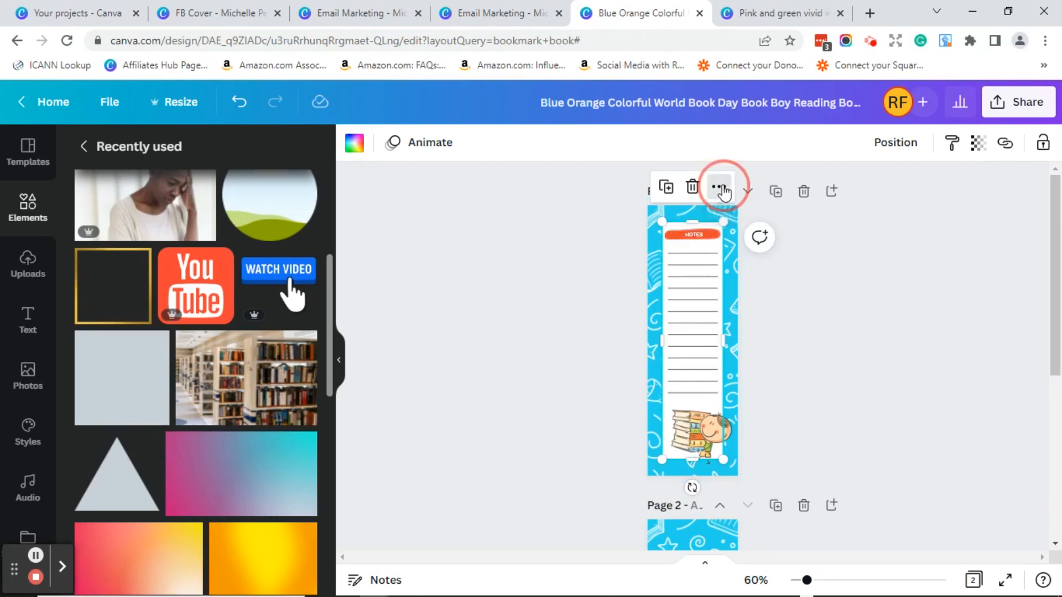
{"action": "left_click", "coordinate": [766, 193]}
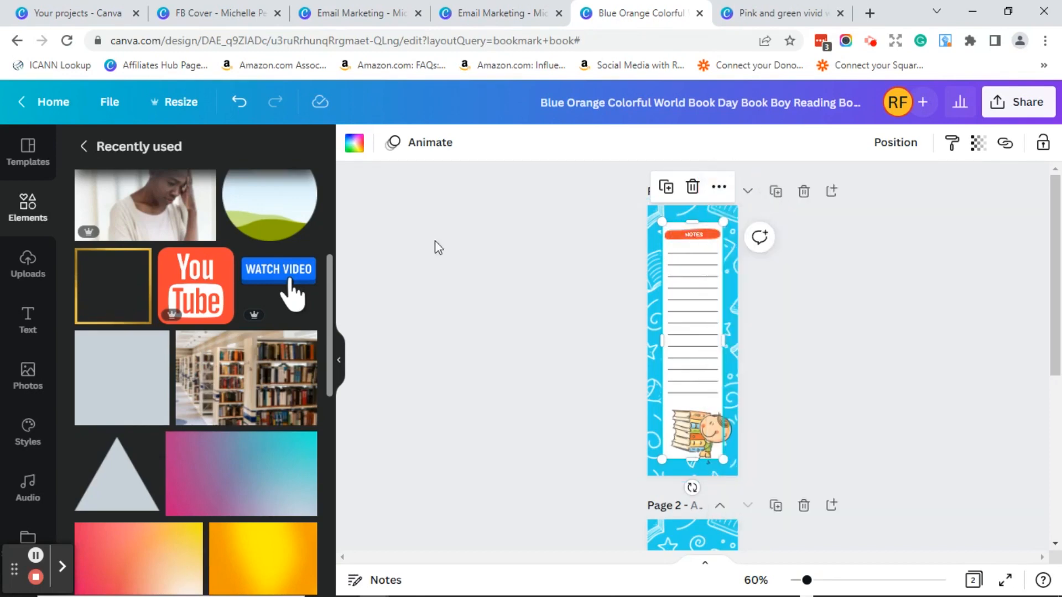
{"action": "left_click", "coordinate": [488, 16]}
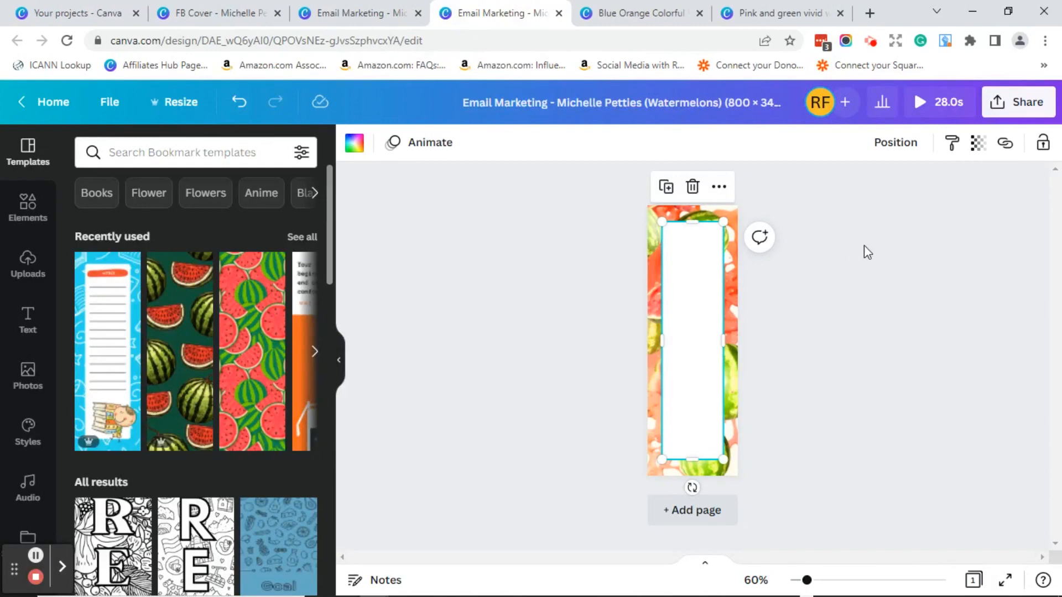
- Send the pasted white panel back two layers so it sits behind the photo and name
{"action": "left_click", "coordinate": [892, 144]}
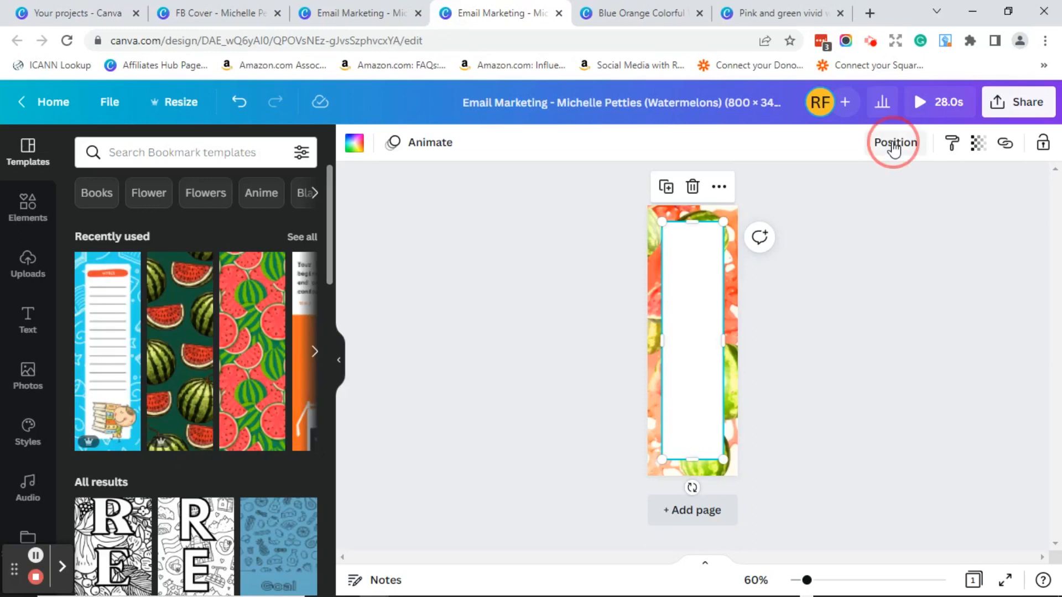
{"action": "left_click", "coordinate": [841, 198]}
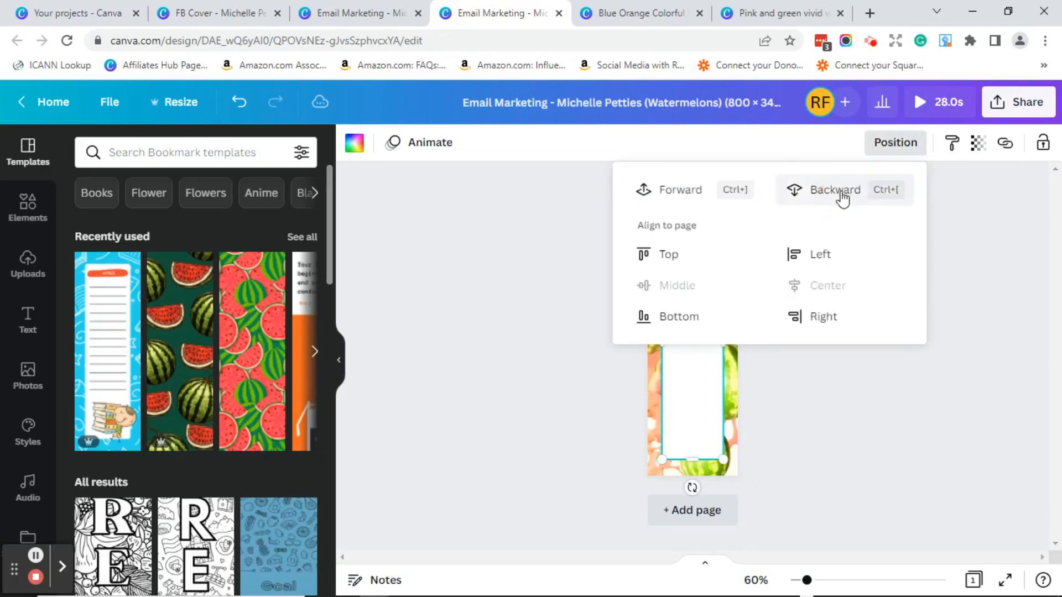
{"action": "left_click", "coordinate": [948, 374]}
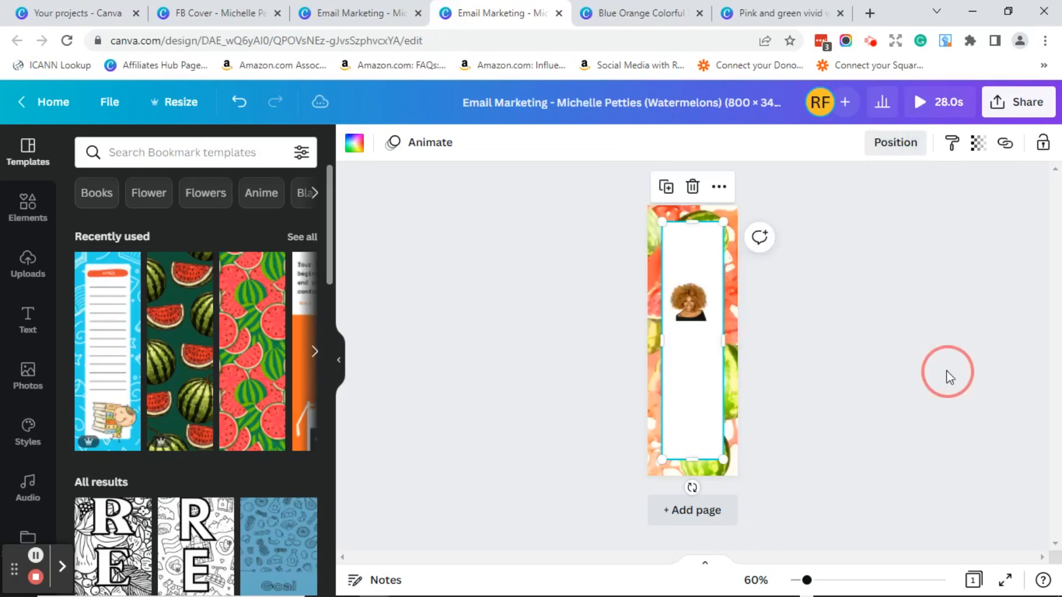
{"action": "left_click", "coordinate": [894, 145]}
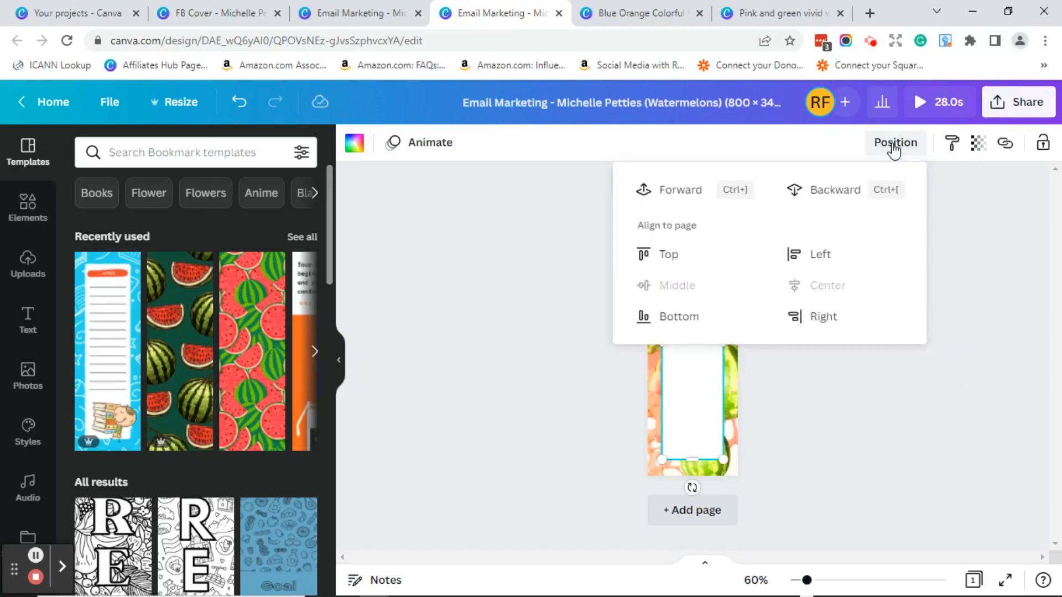
{"action": "left_click", "coordinate": [835, 189]}
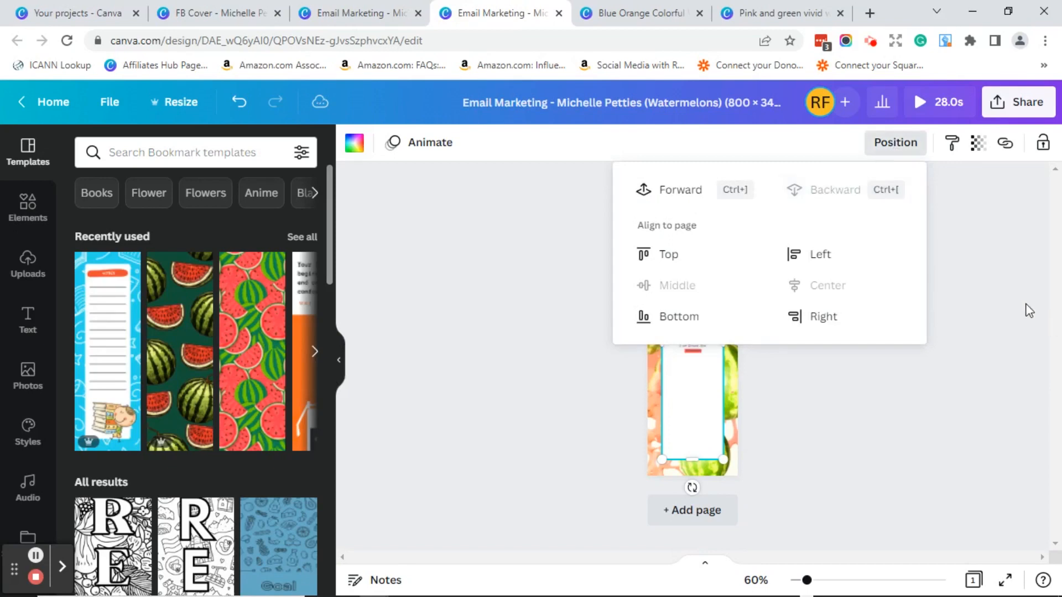
{"action": "left_click", "coordinate": [971, 273]}
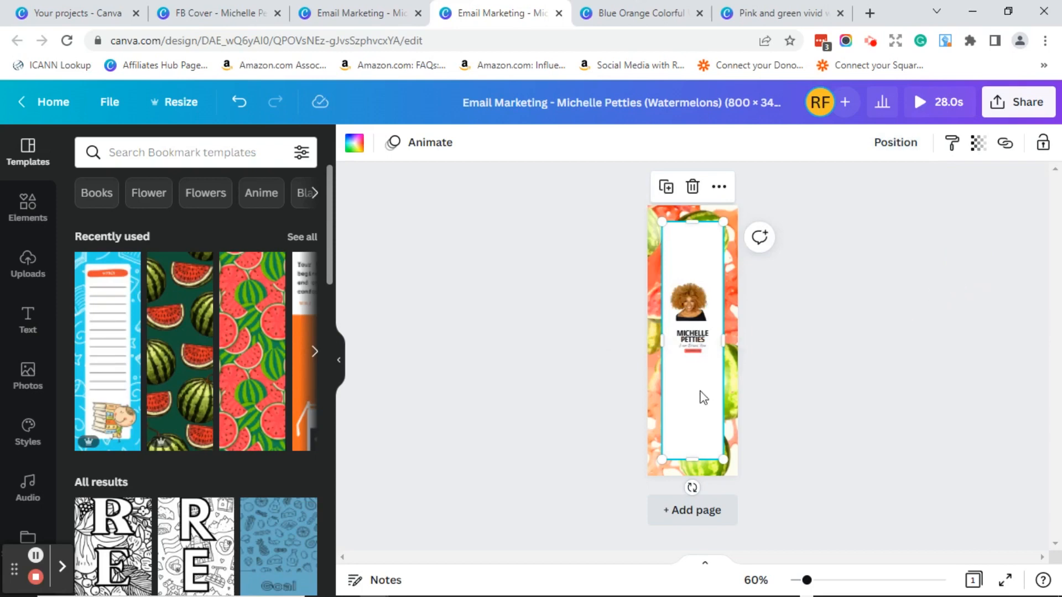
{"action": "left_click", "coordinate": [868, 388]}
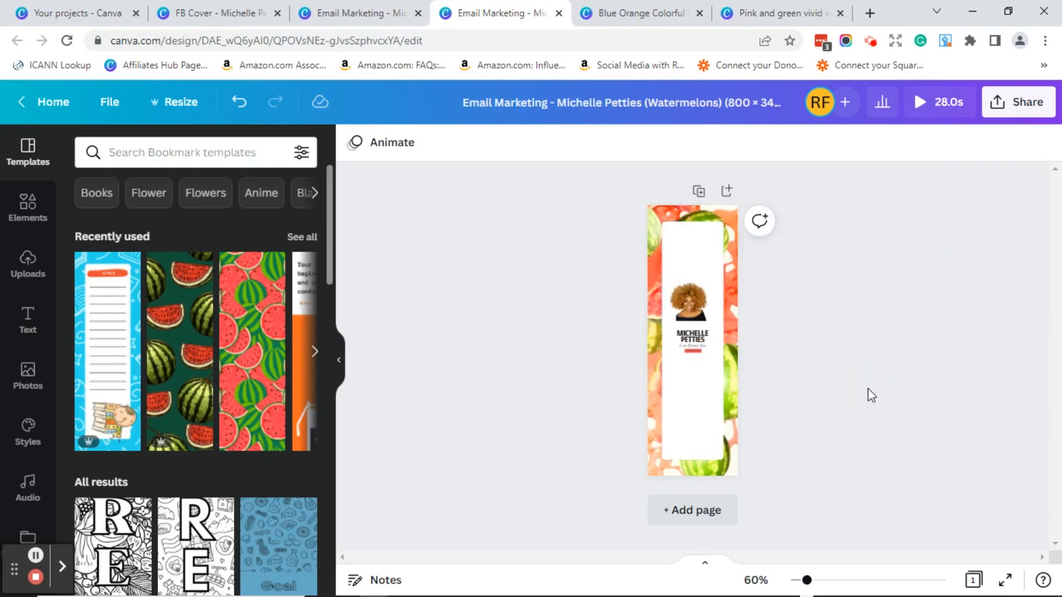
{"action": "left_click", "coordinate": [710, 406]}
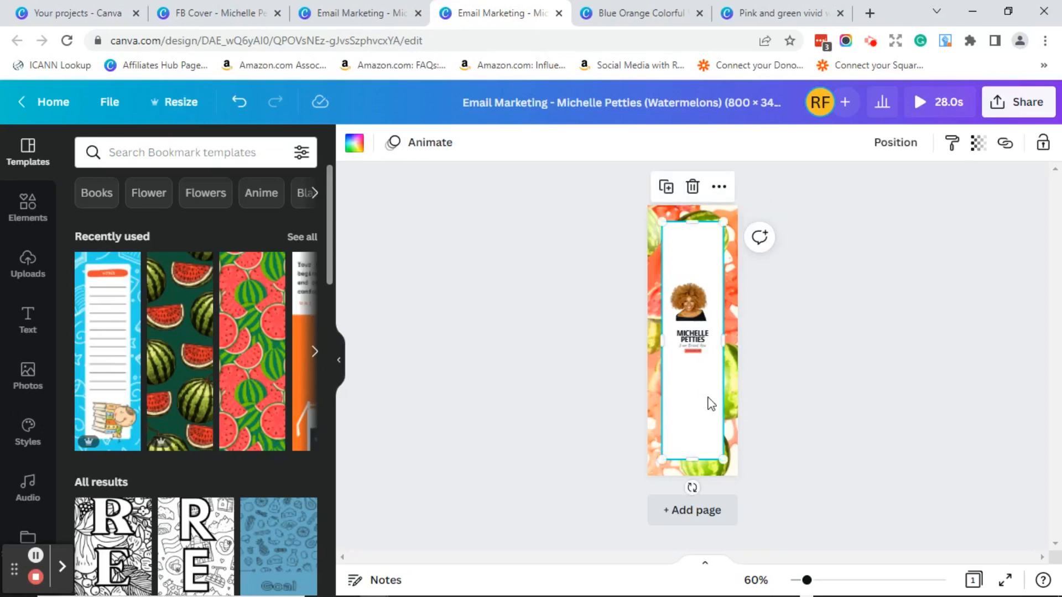
- Set the white panel's transparency to 48
{"action": "left_click", "coordinate": [977, 145]}
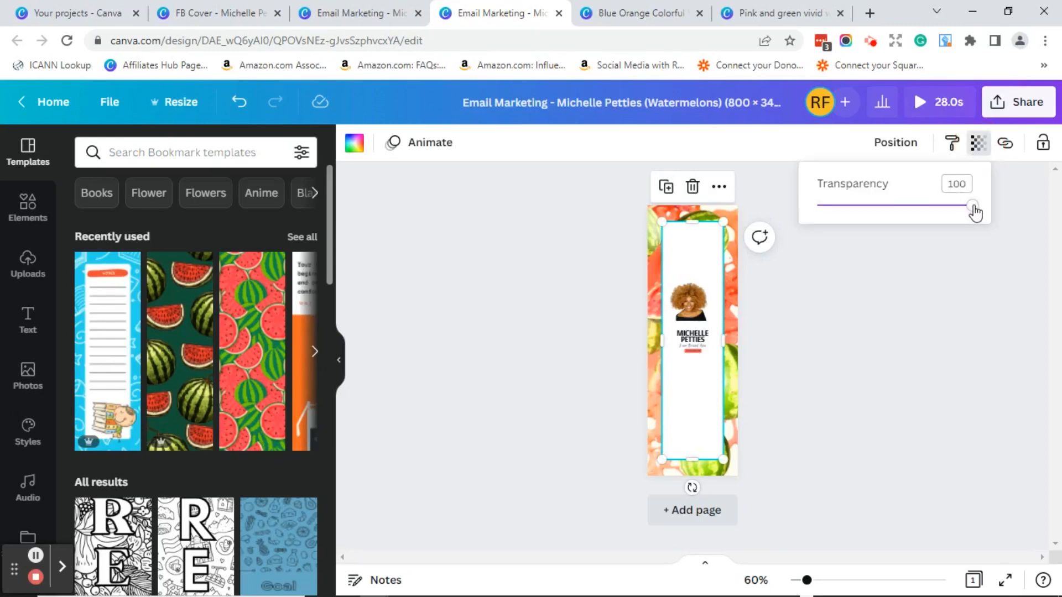
{"action": "left_click_drag", "start_coordinate": [974, 212], "coordinate": [894, 224]}
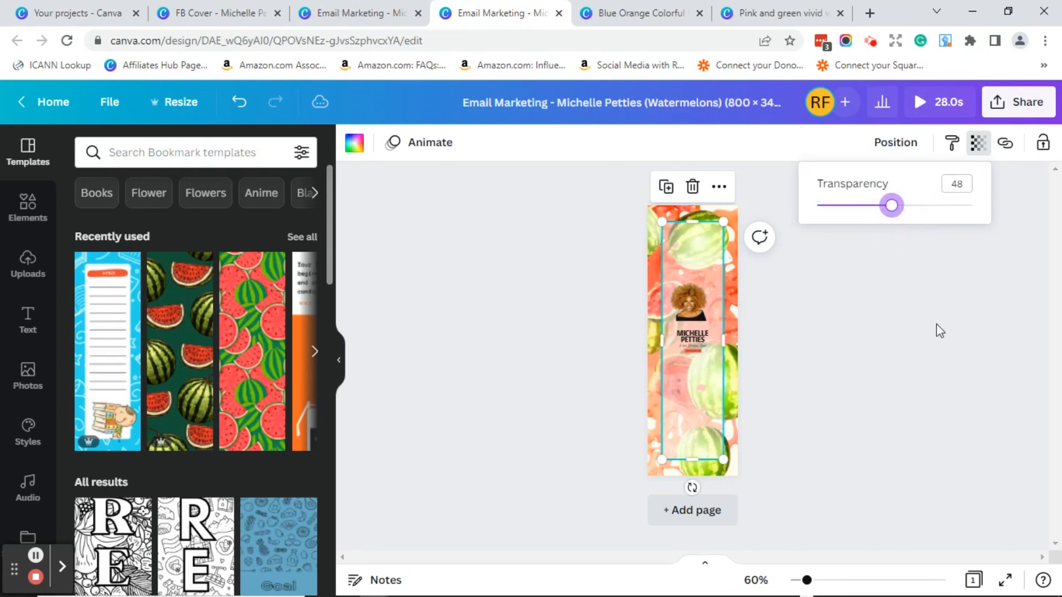
{"action": "left_click", "coordinate": [941, 333]}
{"action": "left_click", "coordinate": [839, 289]}
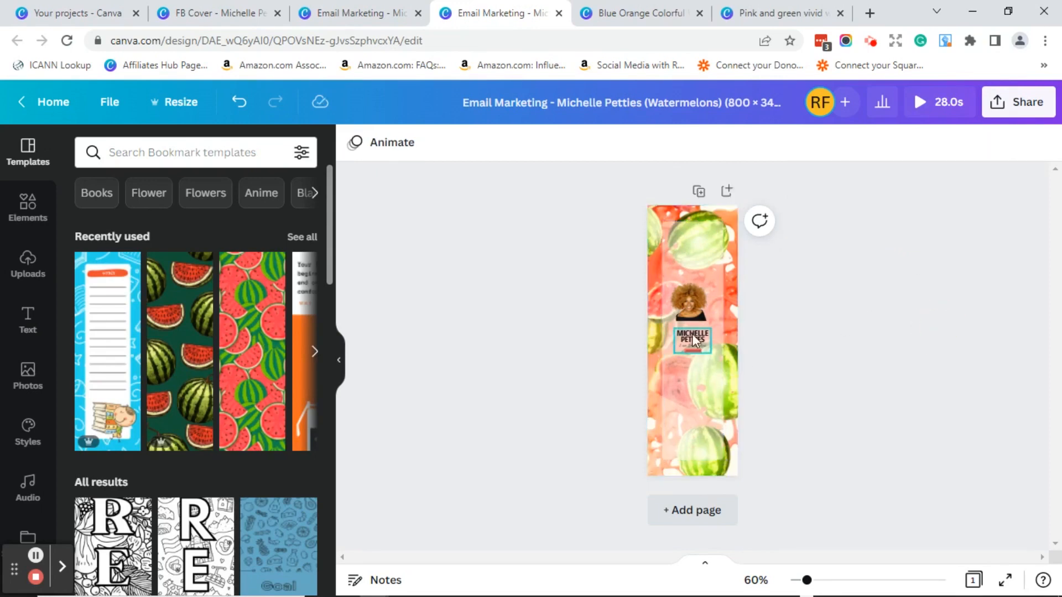
- Preview the finished watermelon bookmark full screen
{"action": "left_click", "coordinate": [694, 306]}
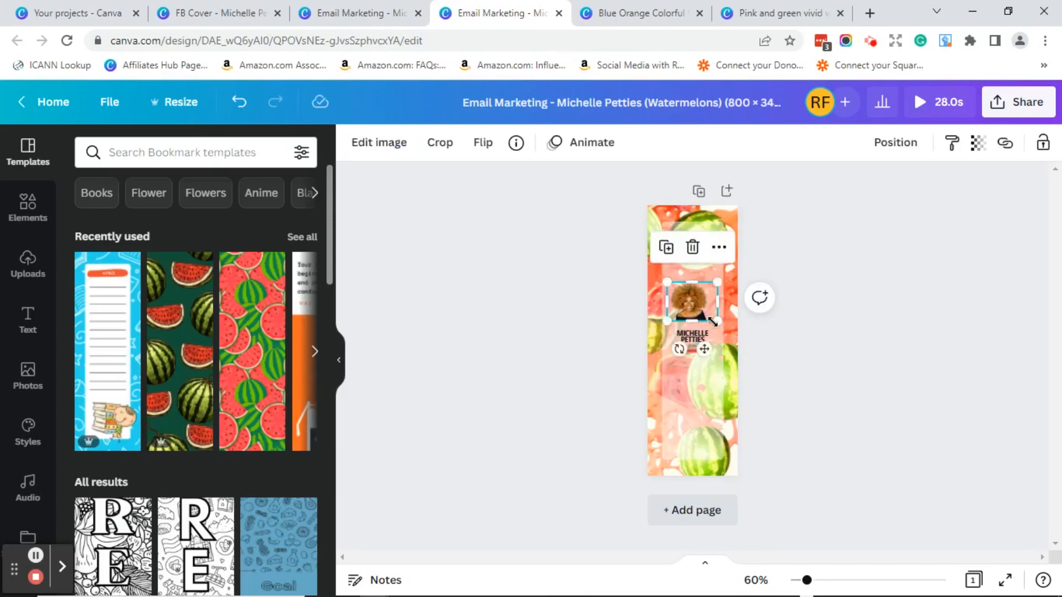
{"action": "left_click", "coordinate": [862, 397]}
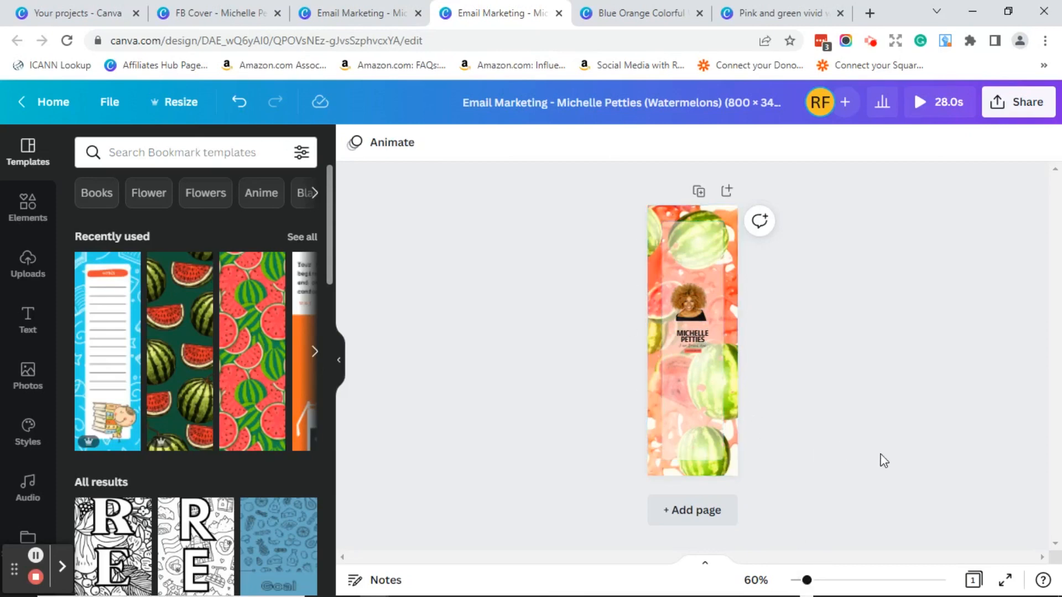
{"action": "left_click", "coordinate": [1006, 583]}
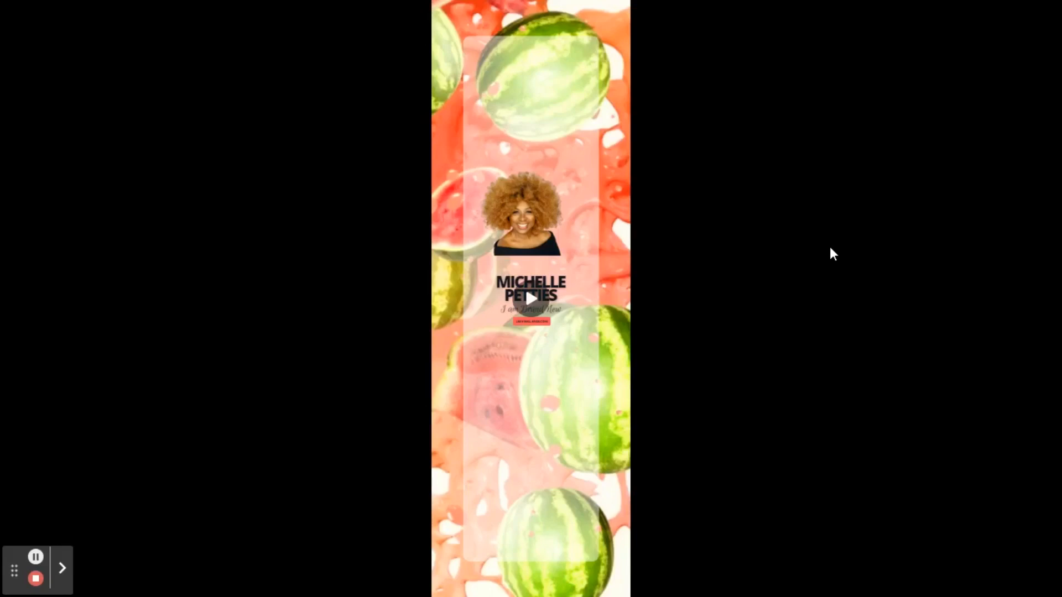
- Exit the full-screen preview to return to the watermelon bookmark editor
{"action": "key", "text": "Escape"}
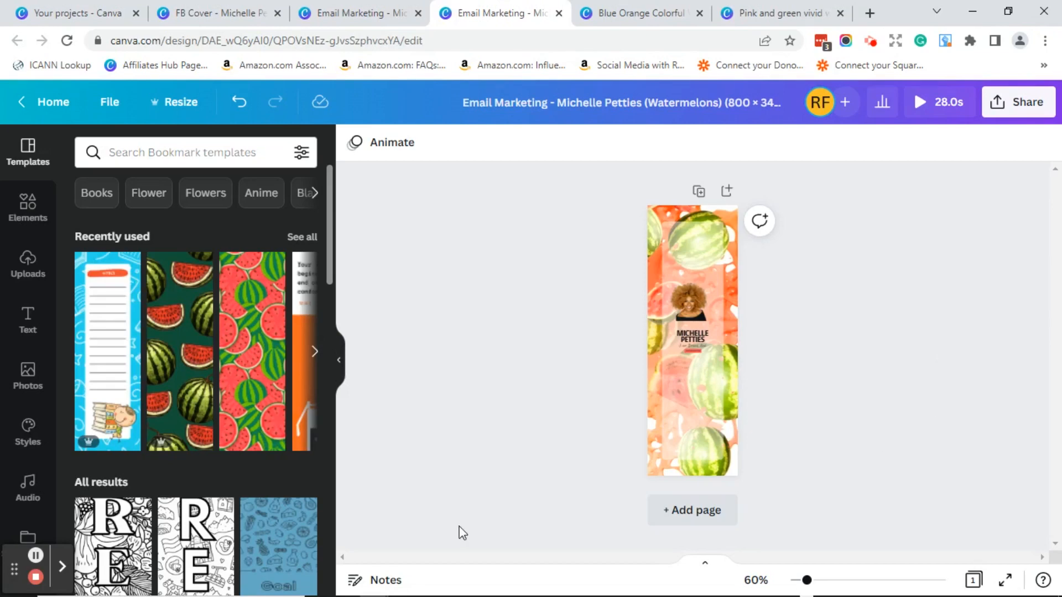
- Stretch the translucent panel to fill the whole 2 × 6 bookmark
{"action": "left_click", "coordinate": [701, 446]}
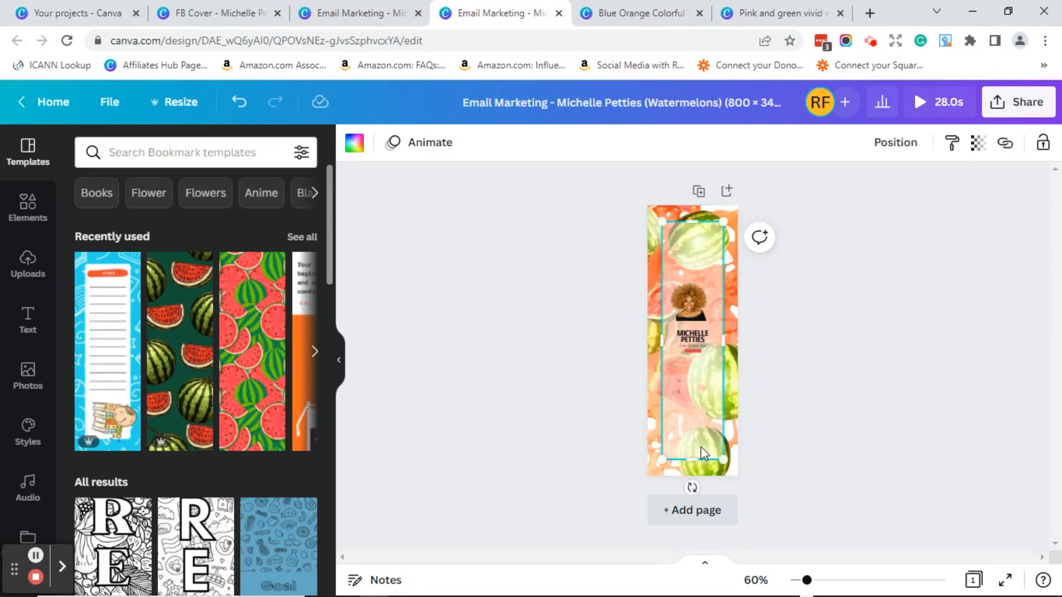
{"action": "left_click_drag", "start_coordinate": [659, 219], "coordinate": [645, 210]}
{"action": "left_click_drag", "start_coordinate": [724, 460], "coordinate": [732, 475]}
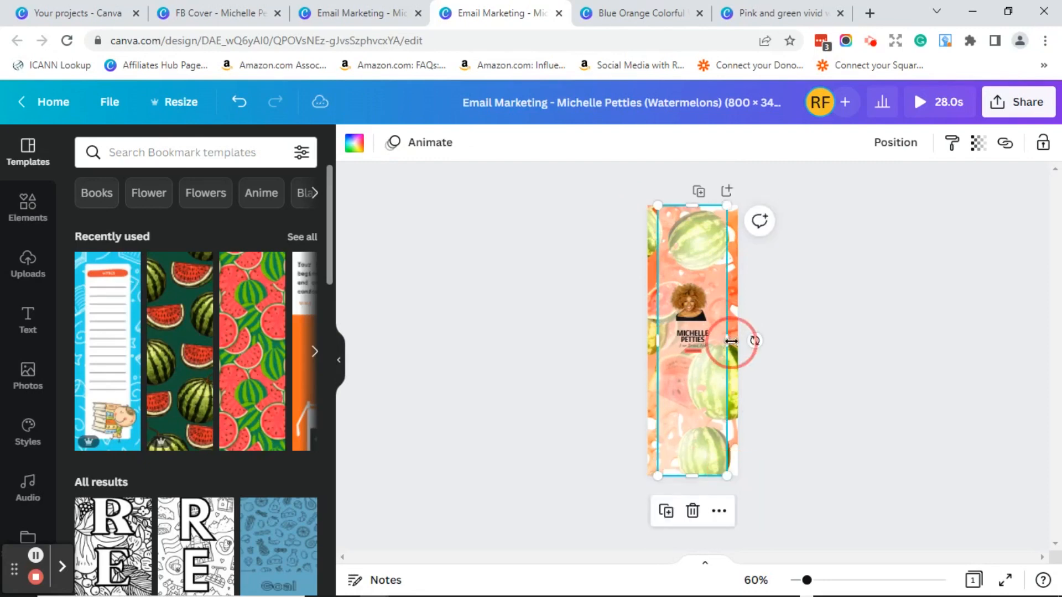
{"action": "left_click_drag", "start_coordinate": [731, 341], "coordinate": [736, 347]}
{"action": "left_click_drag", "start_coordinate": [657, 341], "coordinate": [648, 343]}
- Enlarge the profile photo to about 1.6 × 1.2
{"action": "left_click", "coordinate": [685, 299]}
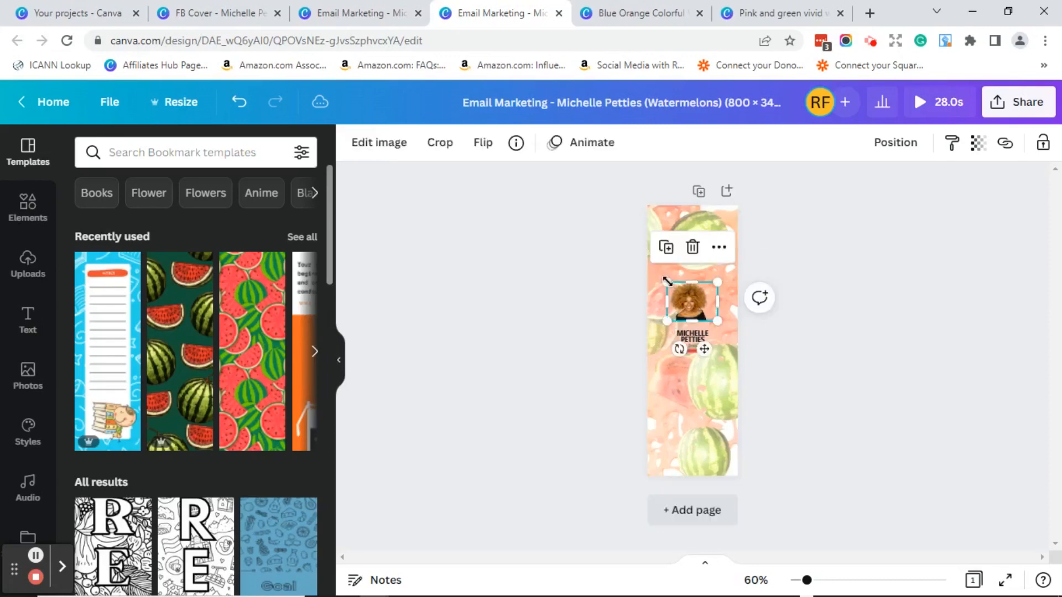
{"action": "left_click_drag", "start_coordinate": [667, 282], "coordinate": [655, 276]}
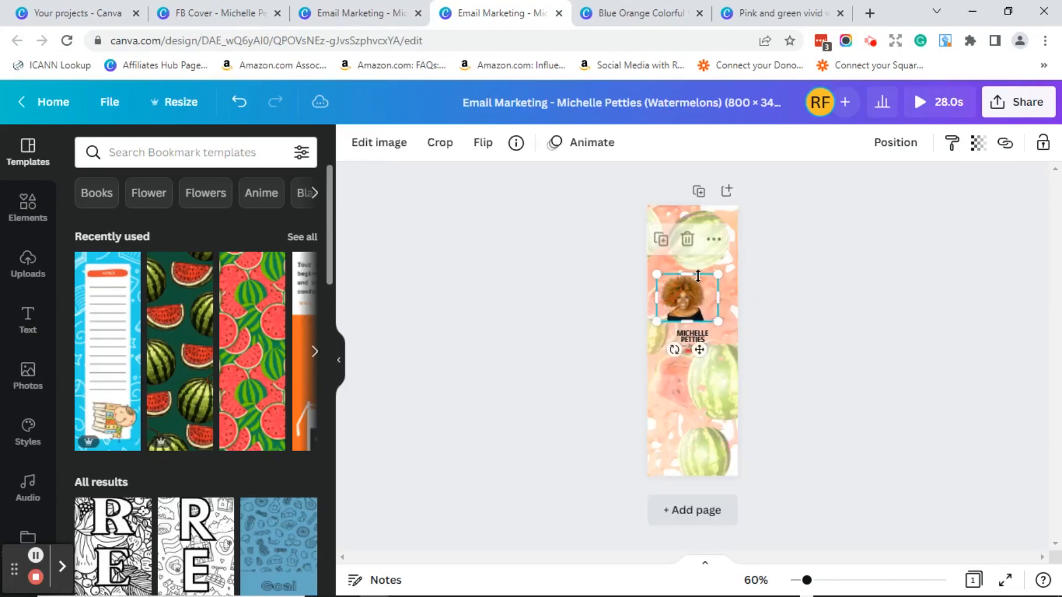
{"action": "left_click_drag", "start_coordinate": [720, 272], "coordinate": [730, 268]}
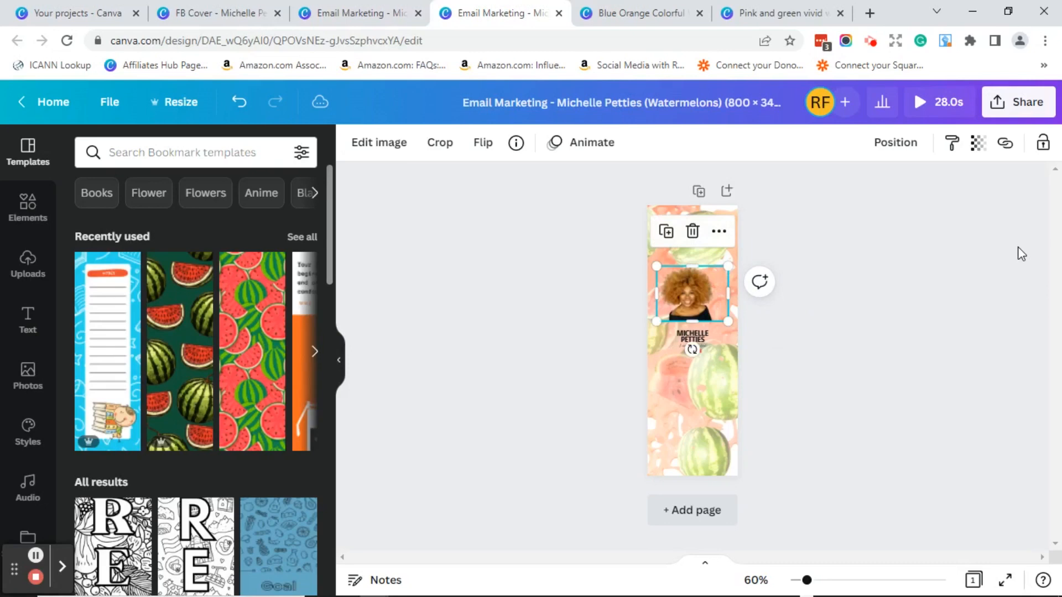
{"action": "left_click", "coordinate": [809, 366]}
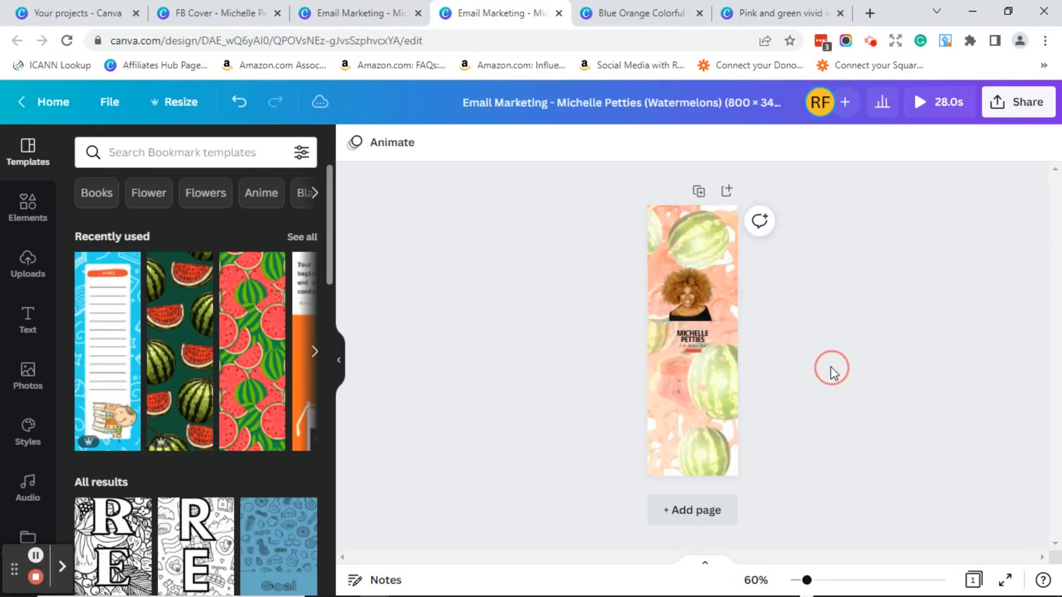
{"action": "left_click", "coordinate": [695, 347]}
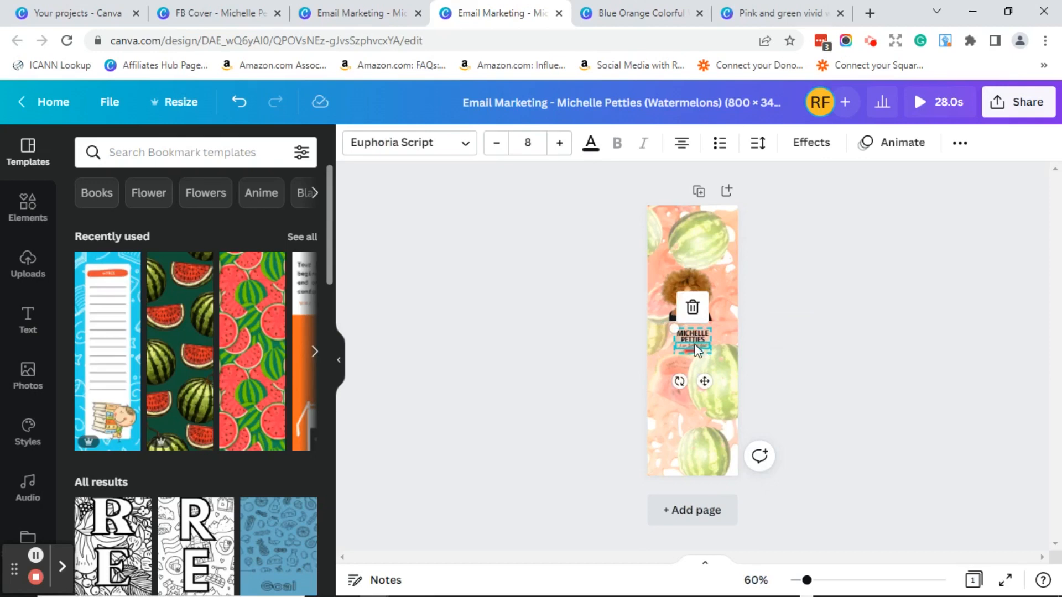
{"action": "left_click", "coordinate": [686, 332]}
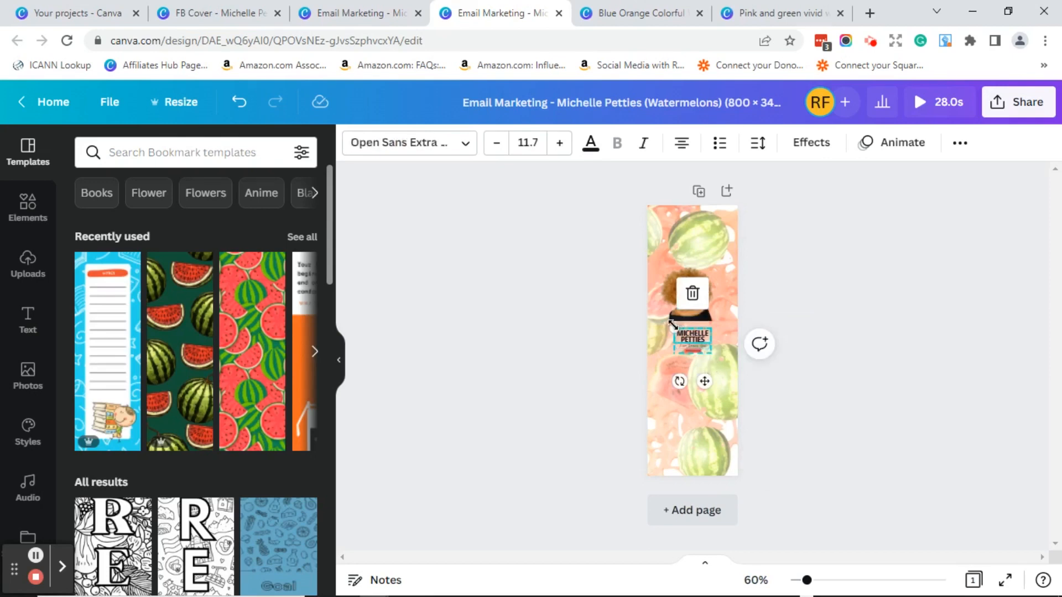
{"action": "left_click_drag", "start_coordinate": [672, 326], "coordinate": [659, 320]}
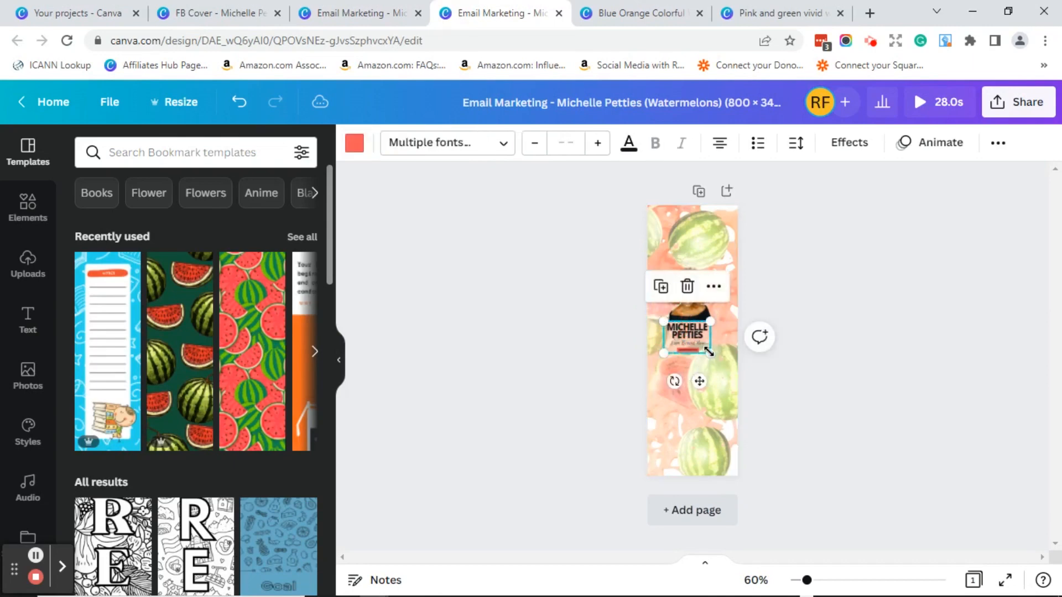
{"action": "left_click_drag", "start_coordinate": [709, 349], "coordinate": [723, 365]}
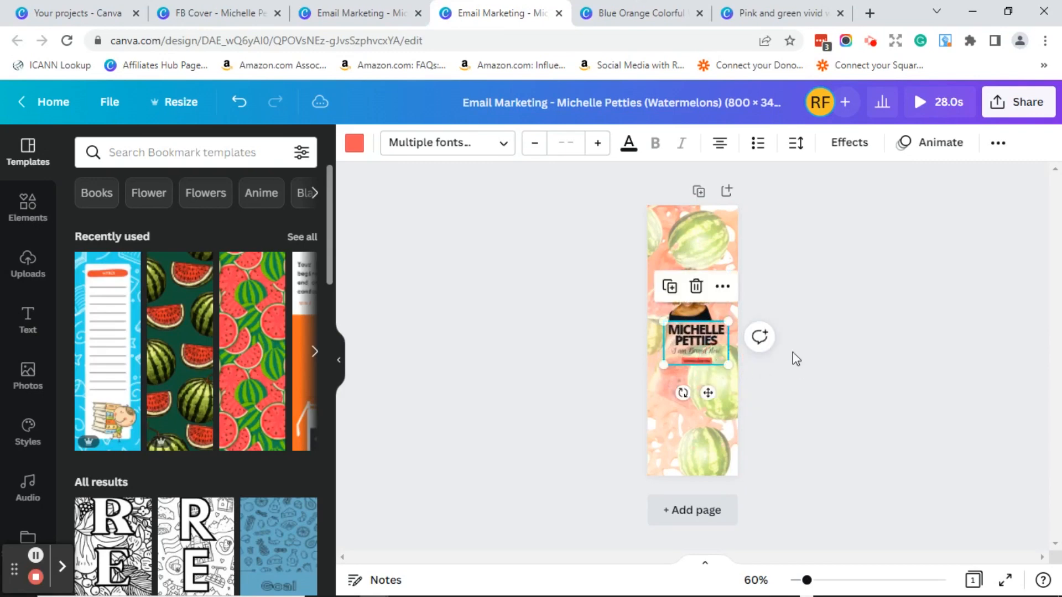
- Move the name block down so it sits centred below the photo
{"action": "left_click", "coordinate": [914, 341]}
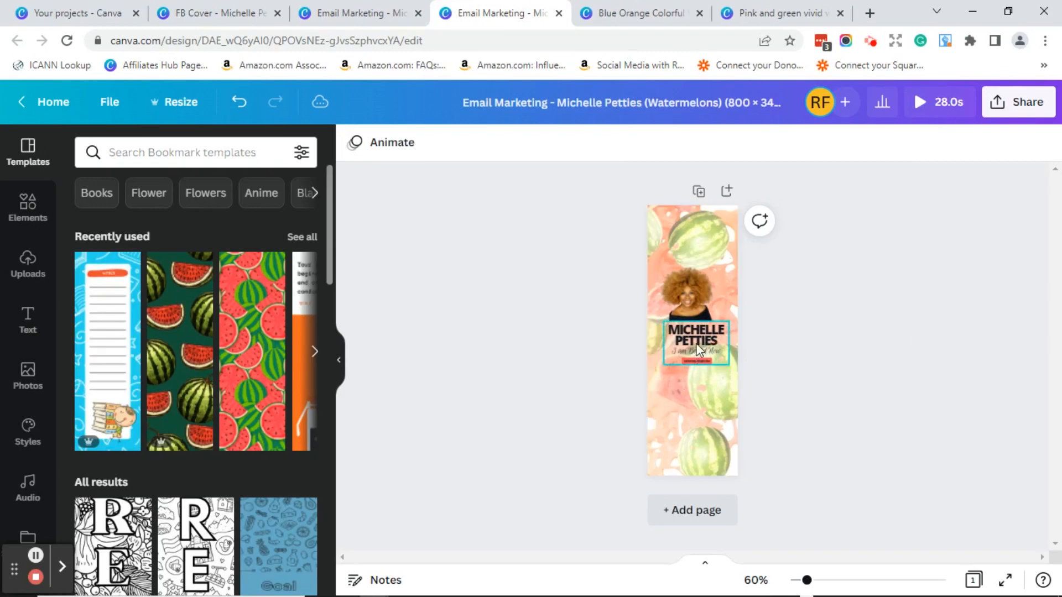
{"action": "left_click_drag", "start_coordinate": [695, 344], "coordinate": [692, 349]}
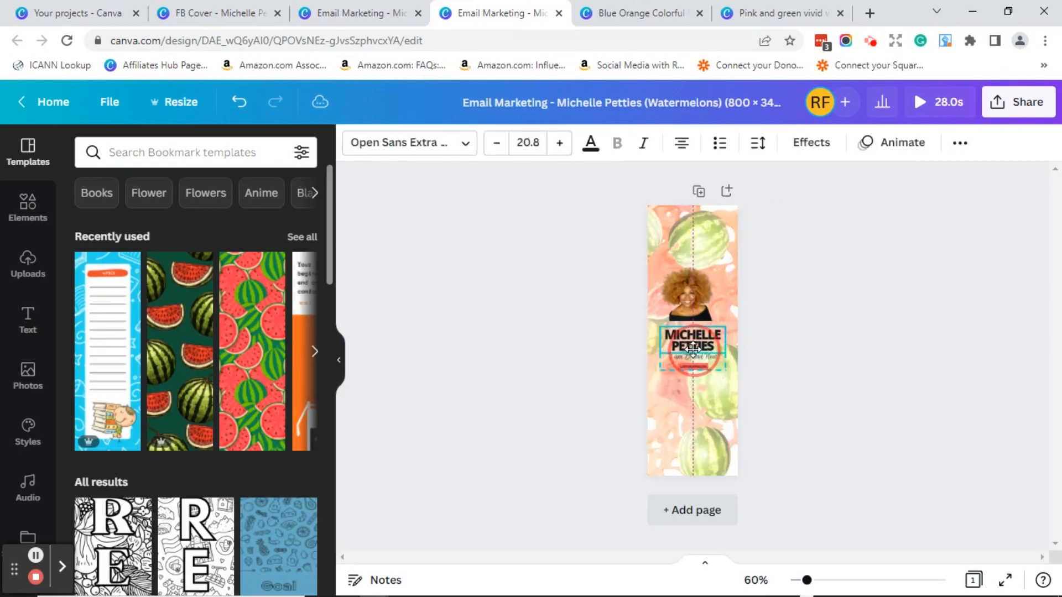
{"action": "left_click", "coordinate": [853, 346]}
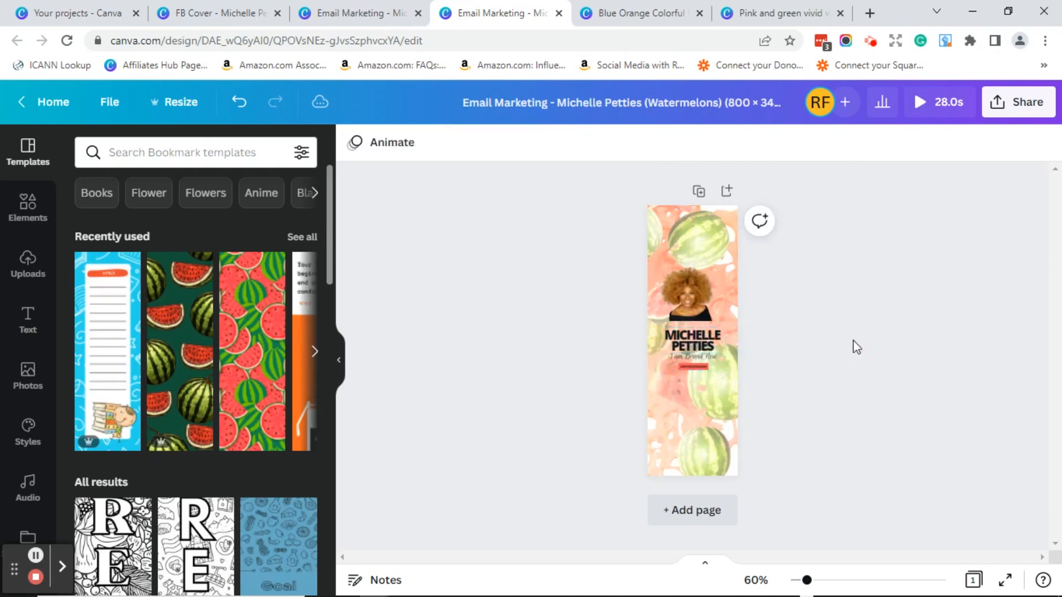
{"action": "left_click", "coordinate": [685, 347]}
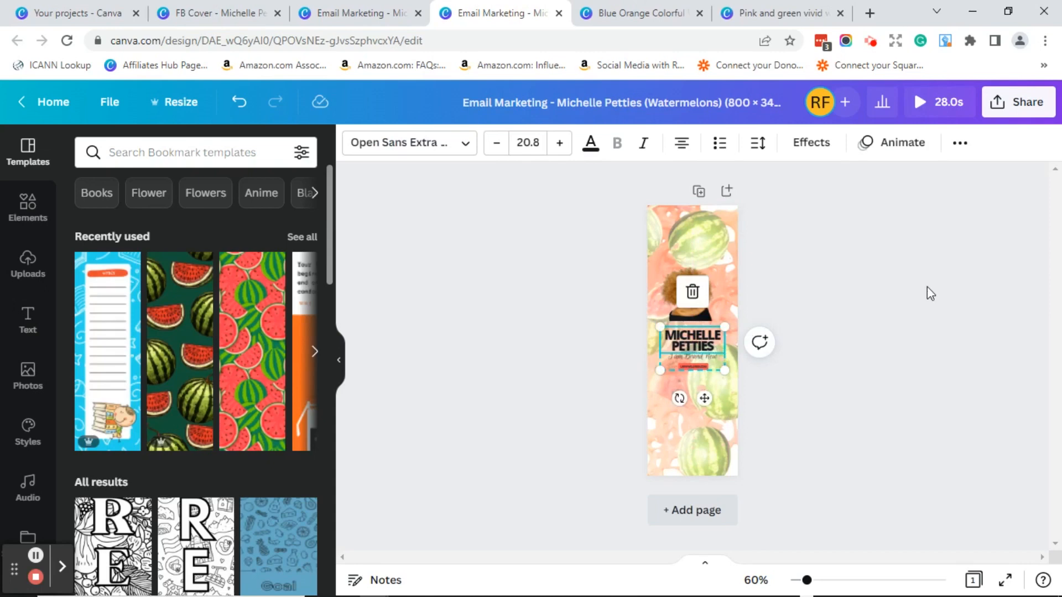
{"action": "left_click", "coordinate": [695, 315]}
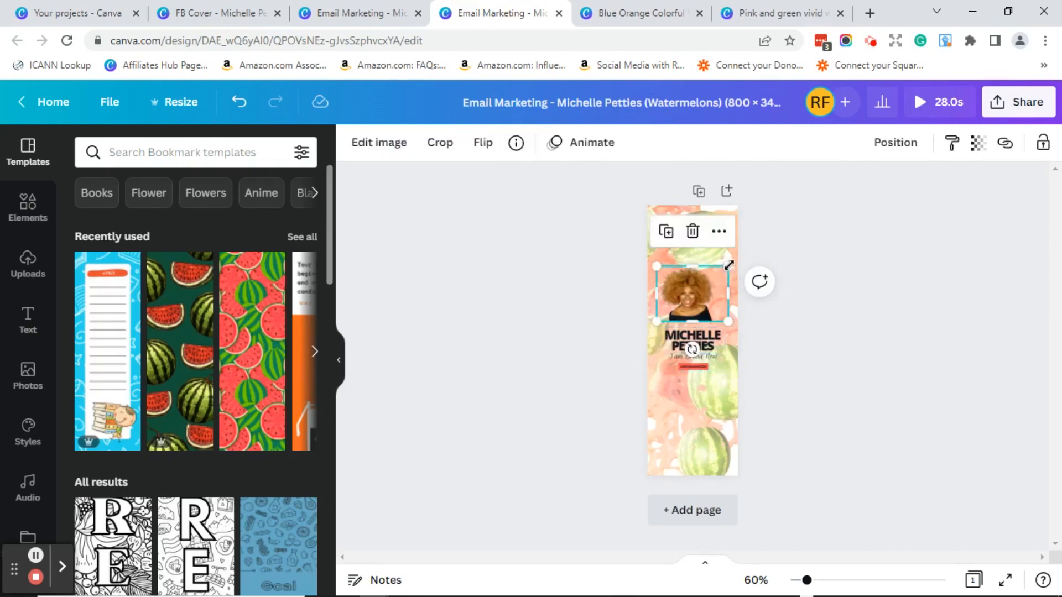
- Enlarge the profile photo outward to span the bookmark's width
{"action": "left_click_drag", "start_coordinate": [731, 262], "coordinate": [738, 256]}
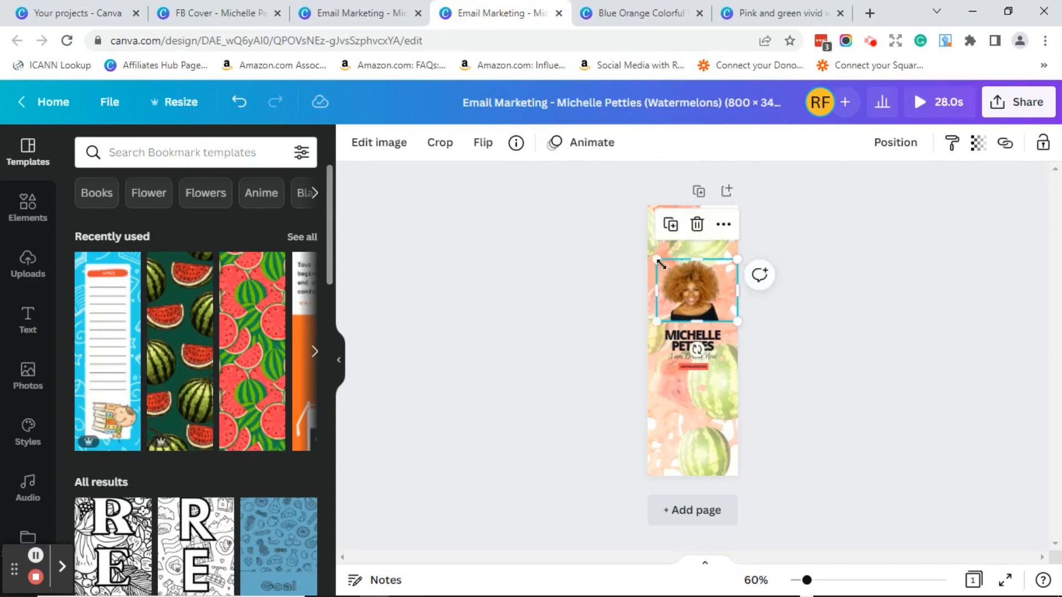
{"action": "left_click_drag", "start_coordinate": [655, 261], "coordinate": [650, 258]}
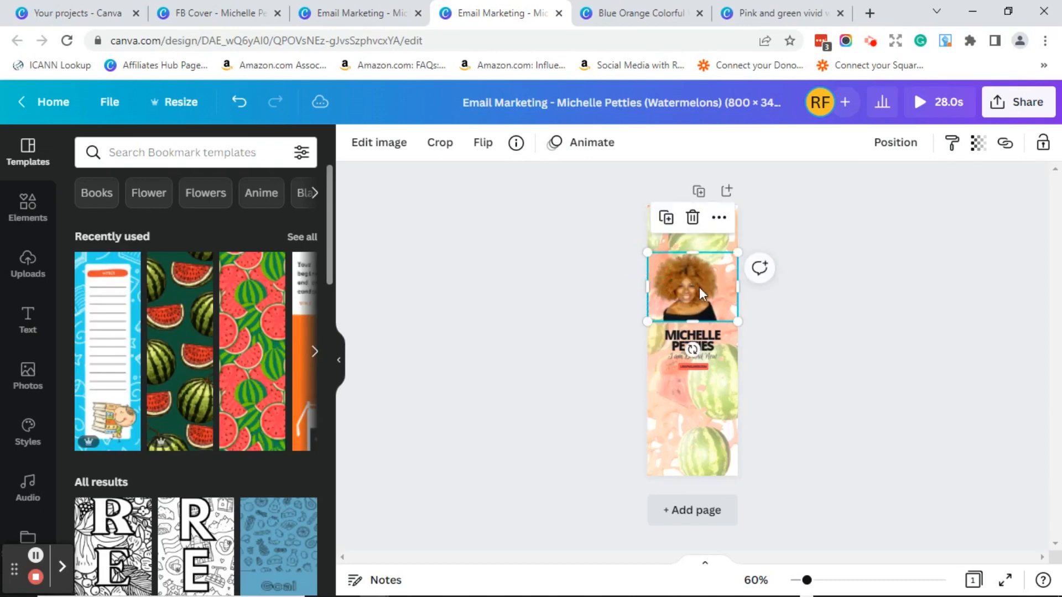
{"action": "left_click_drag", "start_coordinate": [701, 292], "coordinate": [706, 288]}
{"action": "left_click", "coordinate": [844, 283]}
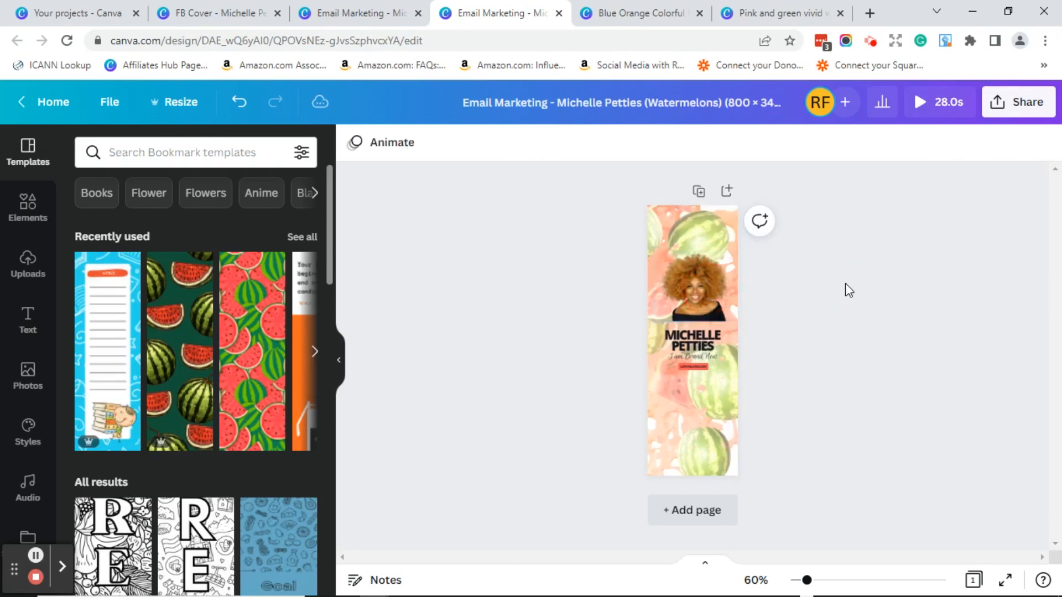
- Centre the name and tagline block horizontally on the page
{"action": "left_click", "coordinate": [693, 355]}
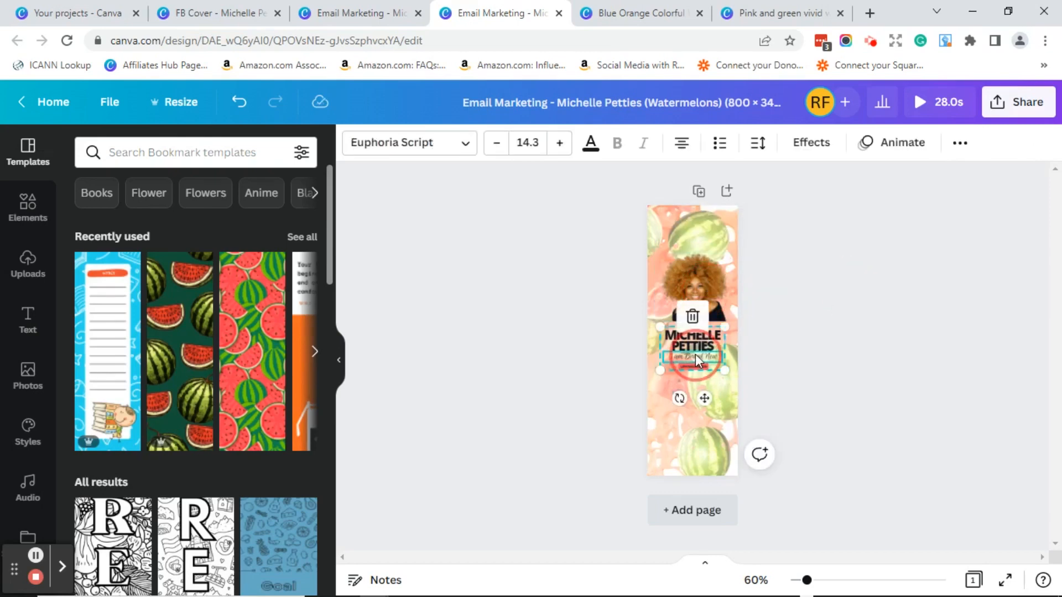
{"action": "left_click_drag", "start_coordinate": [695, 354], "coordinate": [692, 354]}
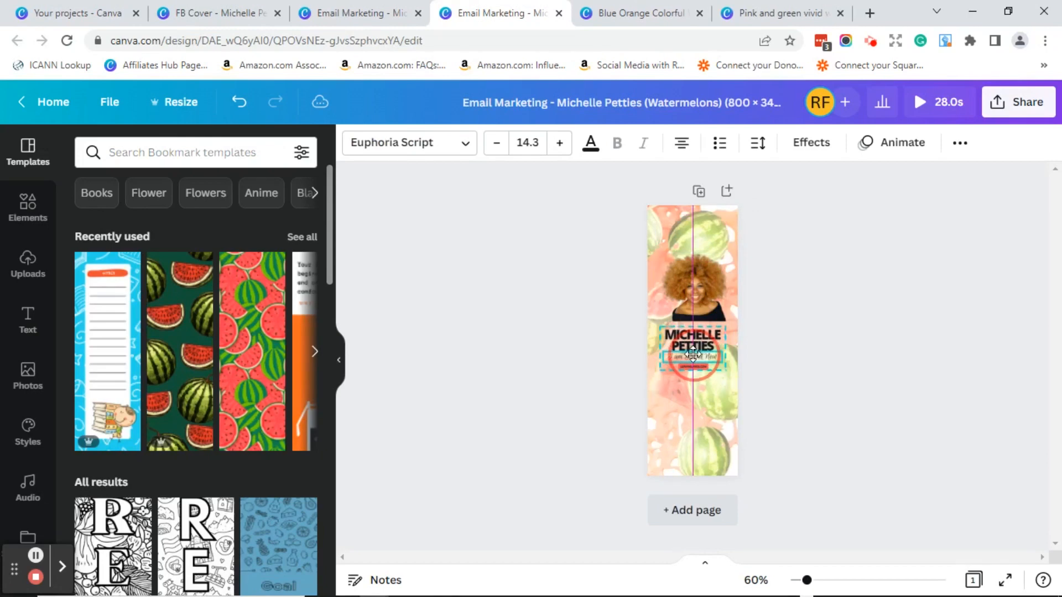
{"action": "left_click_drag", "start_coordinate": [693, 354], "coordinate": [692, 353]}
{"action": "left_click", "coordinate": [699, 291]}
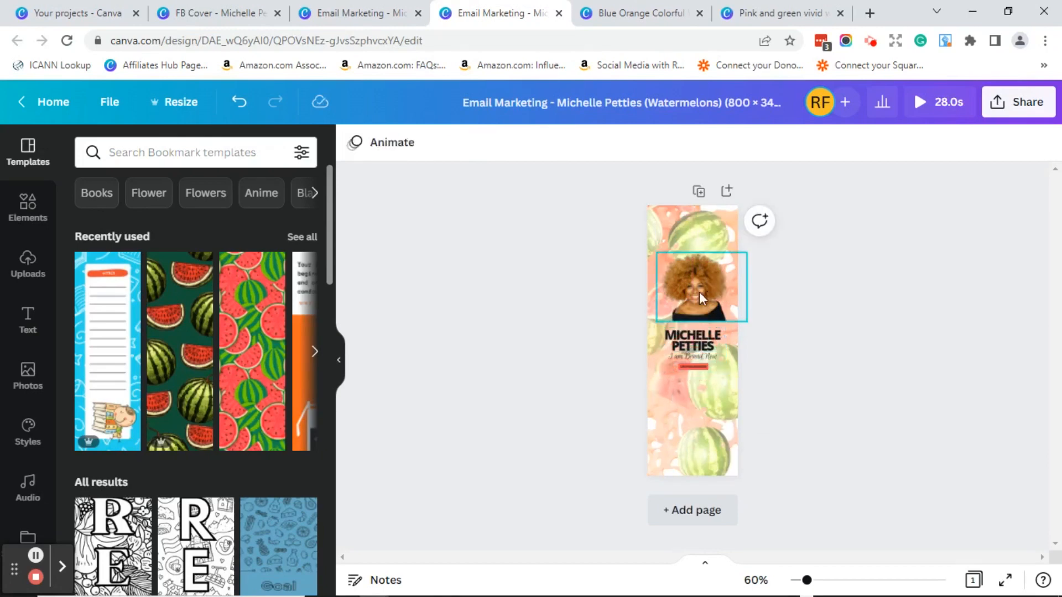
- Align the photo with the bookmark's left edge, nudging it left
{"action": "left_click_drag", "start_coordinate": [699, 290], "coordinate": [696, 294]}
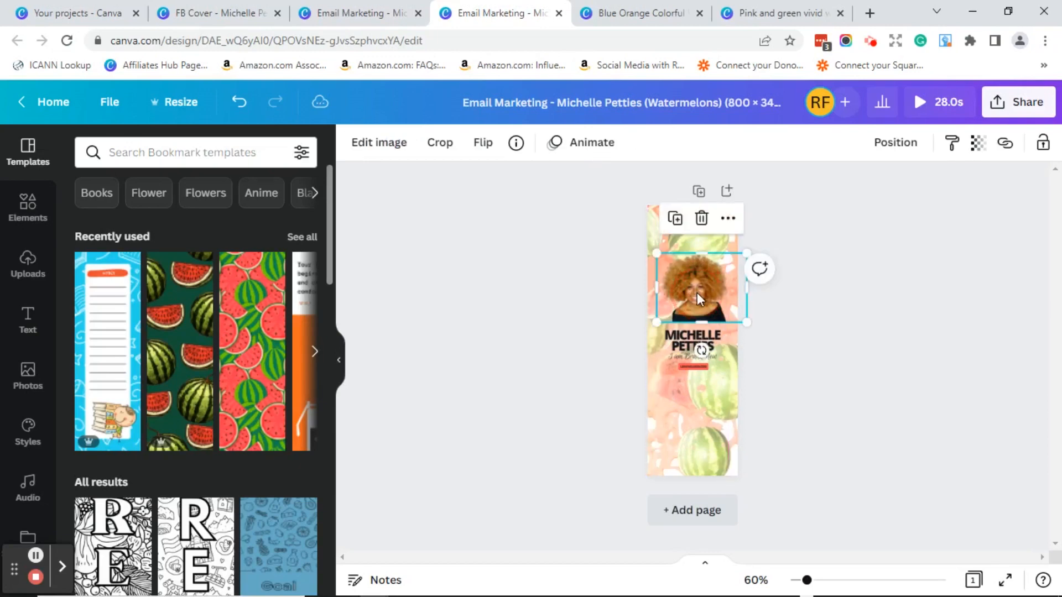
{"action": "key", "text": "Left"}
{"action": "key", "text": "Left"}
{"action": "key", "text": "Left"}
{"action": "key", "text": "Left"}
{"action": "key", "text": "Left"}
{"action": "key", "text": "Left"}
{"action": "key", "text": "Left"}
{"action": "key", "text": "Left"}
{"action": "key", "text": "Left"}
{"action": "key", "text": "Left"}
{"action": "key", "text": "Left"}
{"action": "key", "text": "Left"}
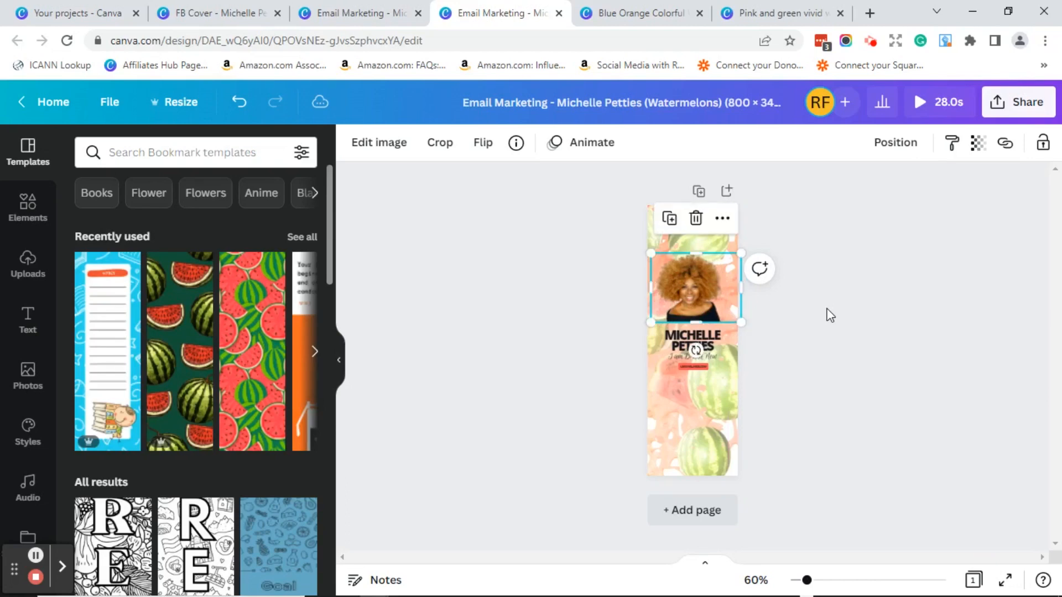
{"action": "left_click", "coordinate": [895, 330]}
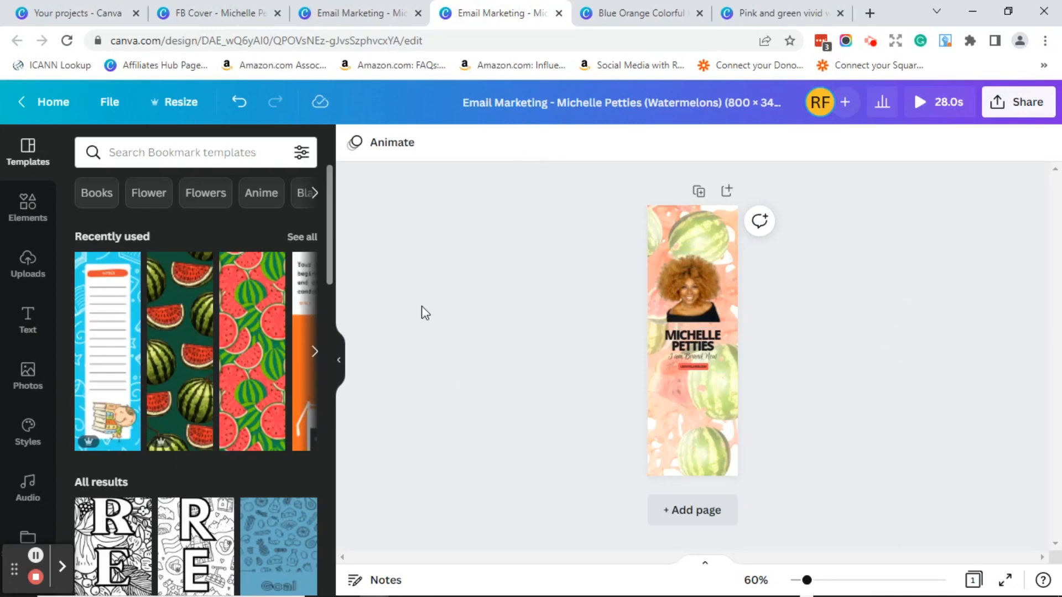
- Add a small body text box centred below the name block
{"action": "left_click", "coordinate": [26, 316]}
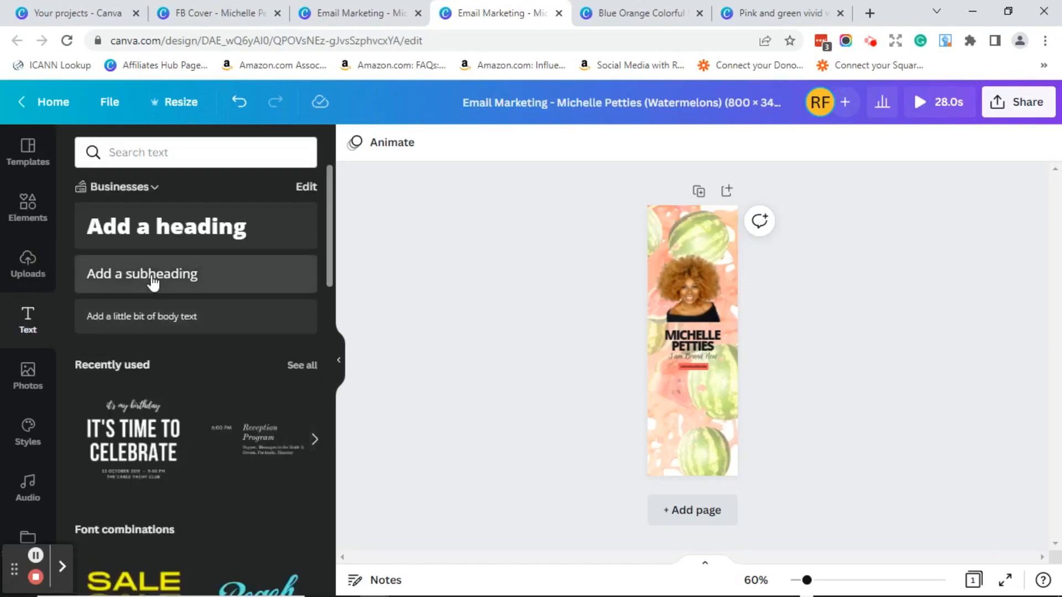
{"action": "left_click", "coordinate": [161, 321]}
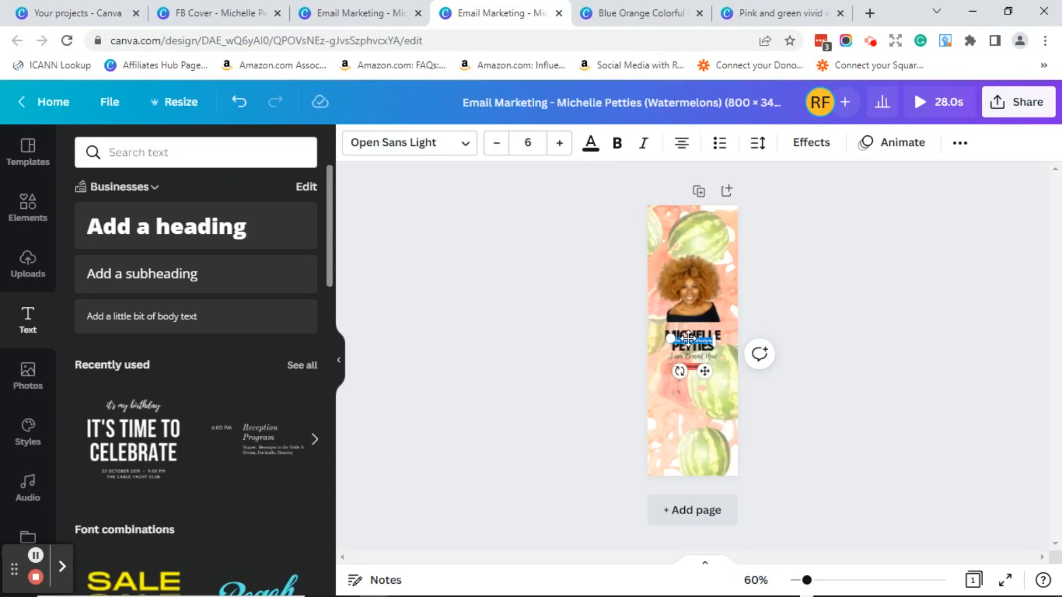
{"action": "left_click_drag", "start_coordinate": [687, 338], "coordinate": [691, 380]}
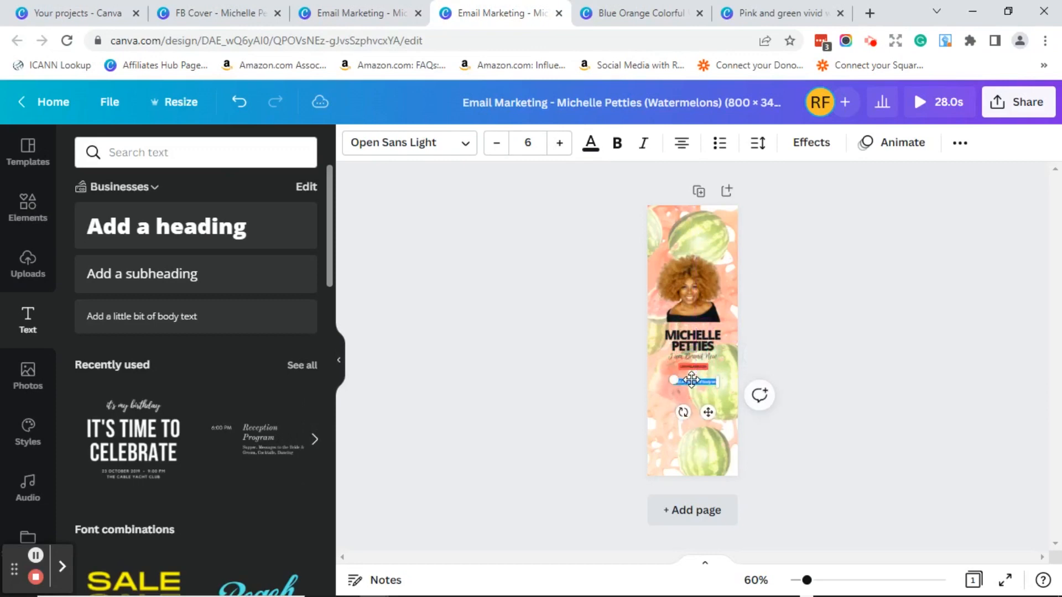
{"action": "left_click", "coordinate": [841, 343]}
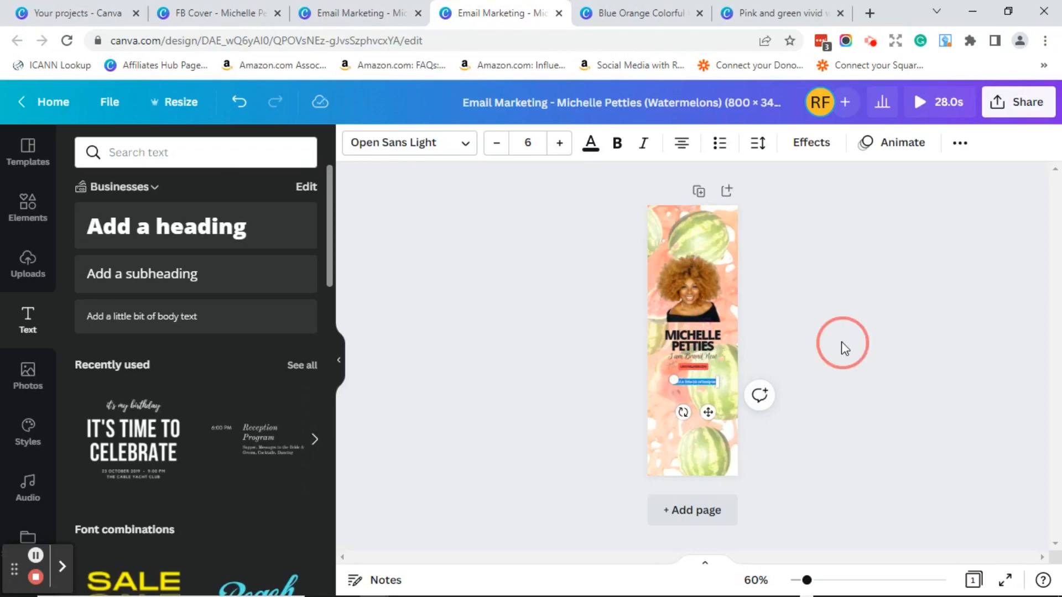
- Paste the two-line question into the text box and shrink it to fit
{"action": "double_click", "coordinate": [704, 385]}
{"action": "key", "text": "ctrl+v"}
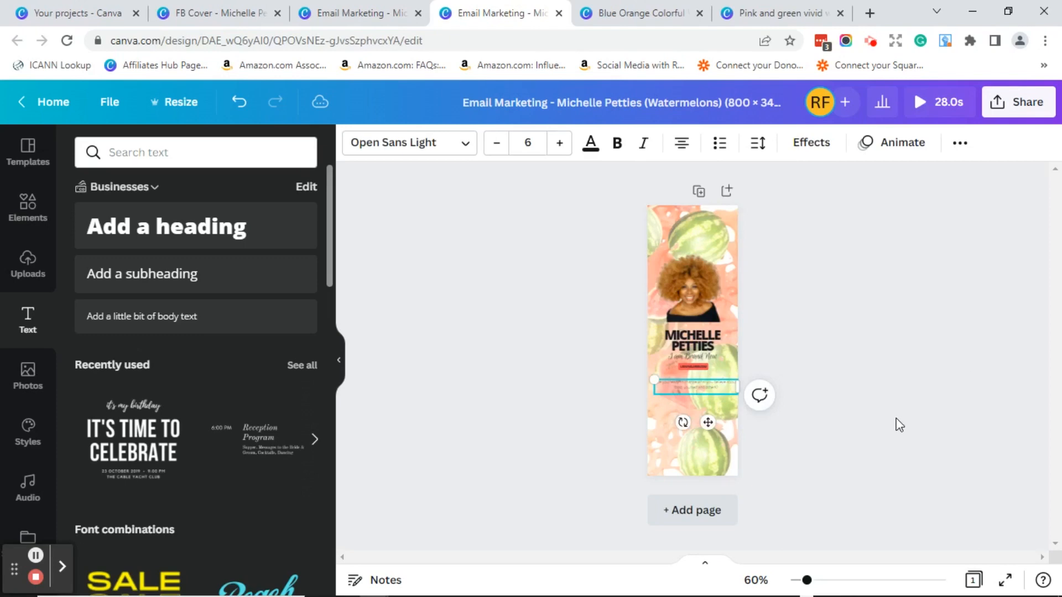
{"action": "left_click_drag", "start_coordinate": [736, 387], "coordinate": [729, 387]}
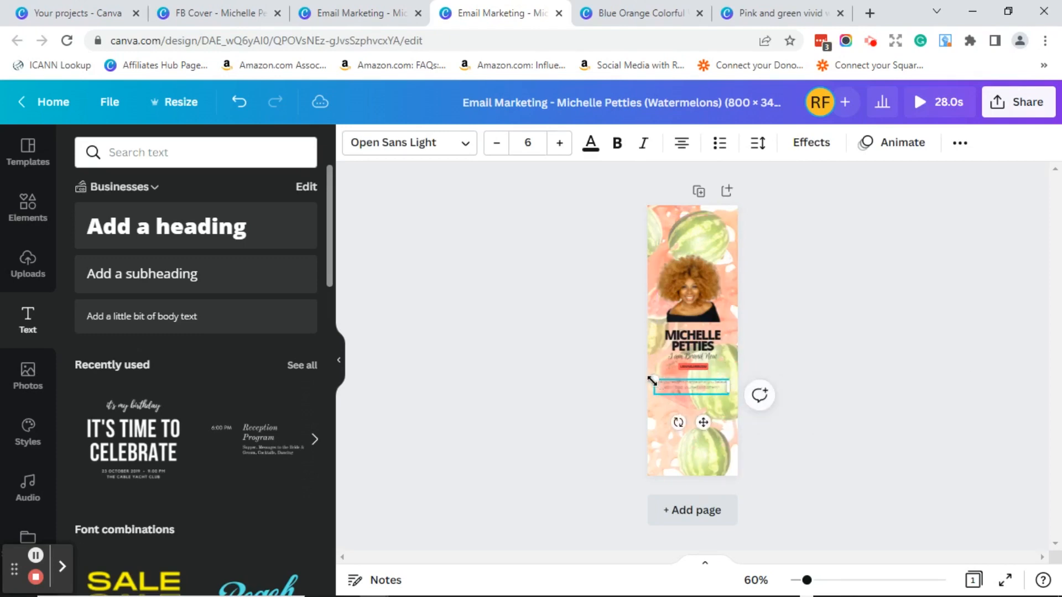
{"action": "left_click_drag", "start_coordinate": [652, 381], "coordinate": [655, 379]}
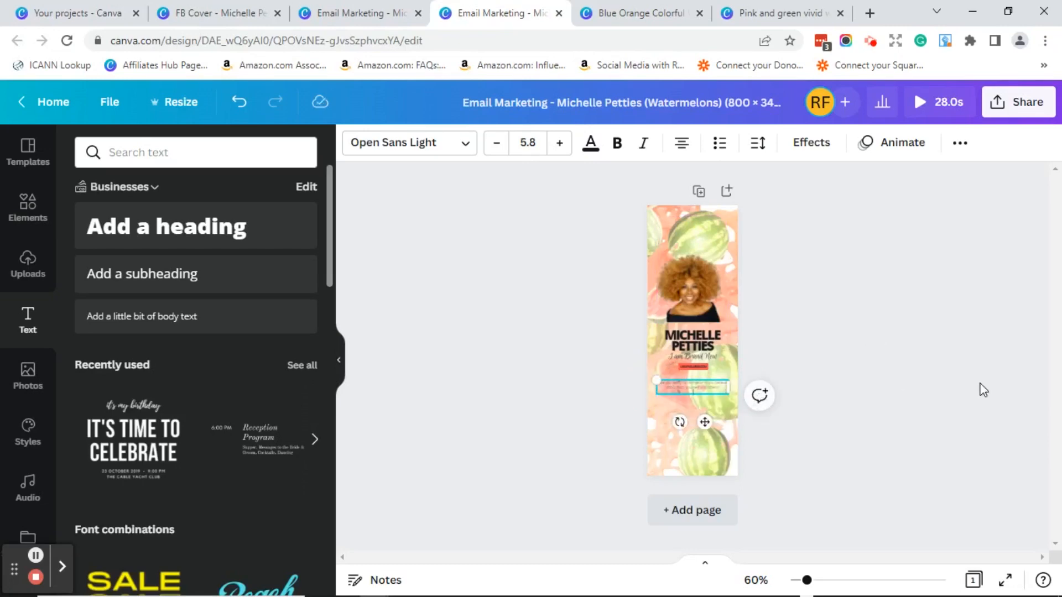
{"action": "double_click", "coordinate": [703, 389]}
{"action": "left_click", "coordinate": [540, 197]}
{"action": "left_click", "coordinate": [575, 177]}
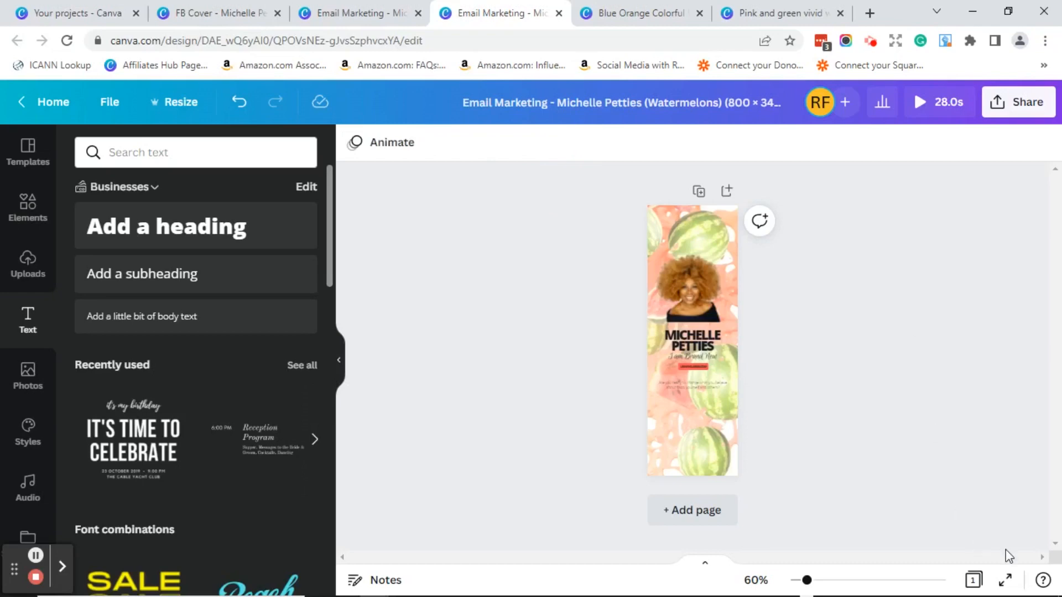
{"action": "left_click", "coordinate": [1006, 582]}
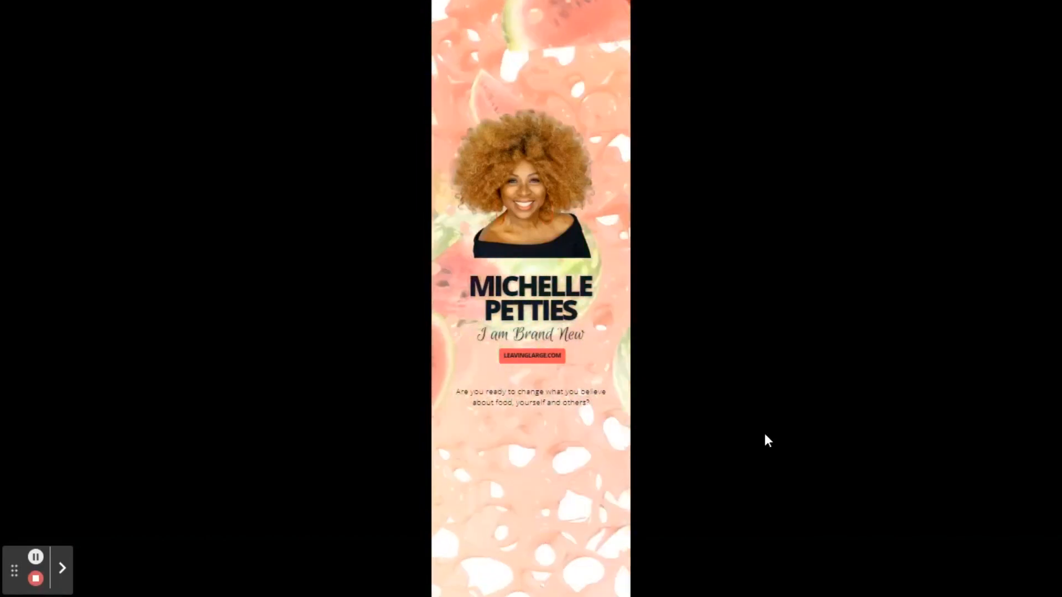
{"action": "key", "text": "Escape"}
{"action": "left_click", "coordinate": [36, 104]}
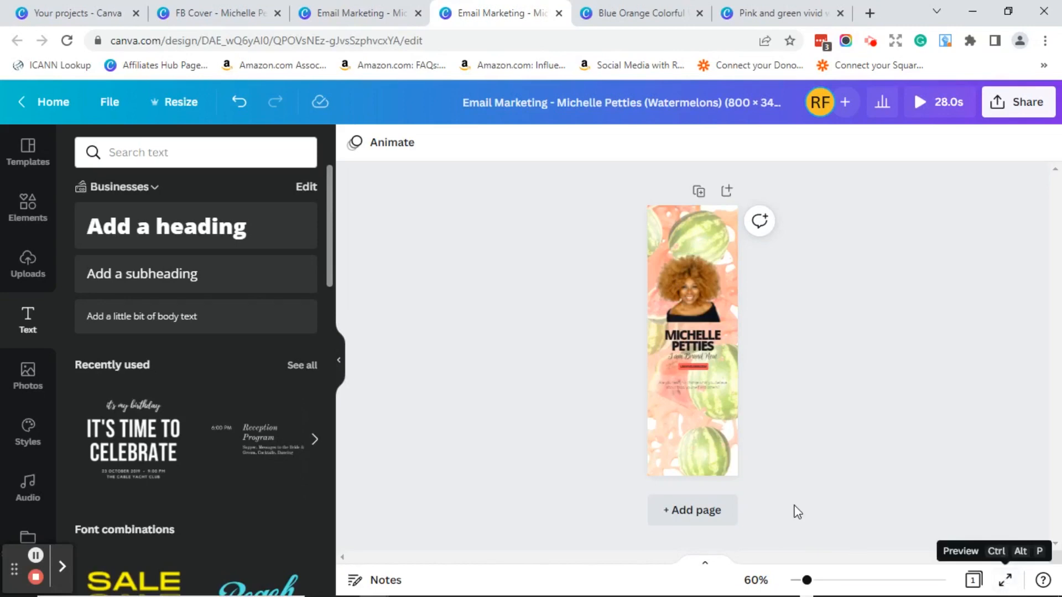
- Change 'Email Marketing' to 'Bookmark' in the design title and save the design
{"action": "left_click", "coordinate": [807, 580]}
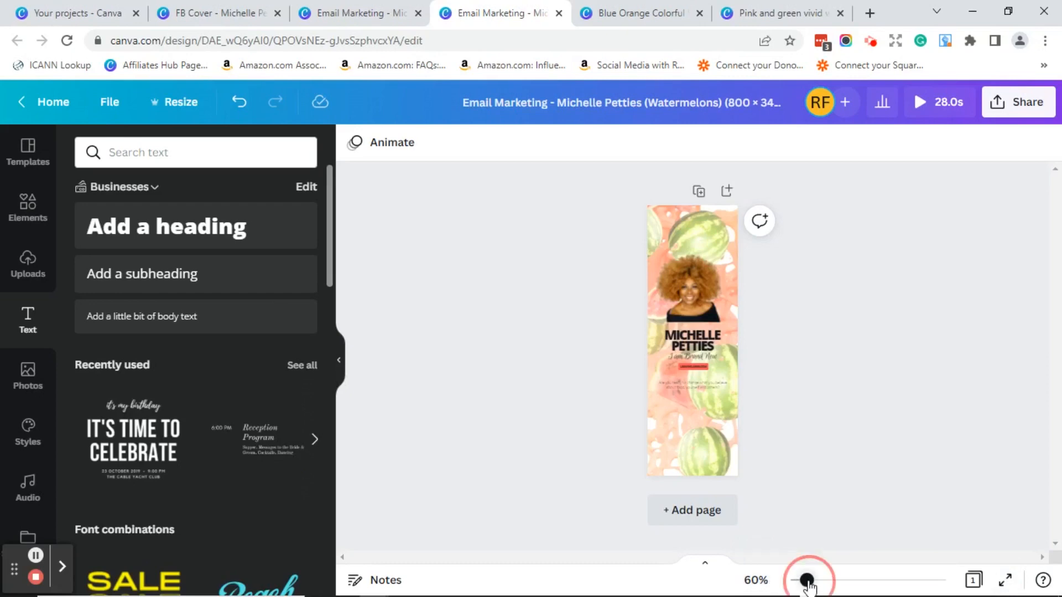
{"action": "mouse_move", "coordinate": [807, 580]}
{"action": "left_mouse_down"}
{"action": "mouse_move", "coordinate": [919, 580]}
{"action": "mouse_move", "coordinate": [808, 580]}
{"action": "left_mouse_up"}
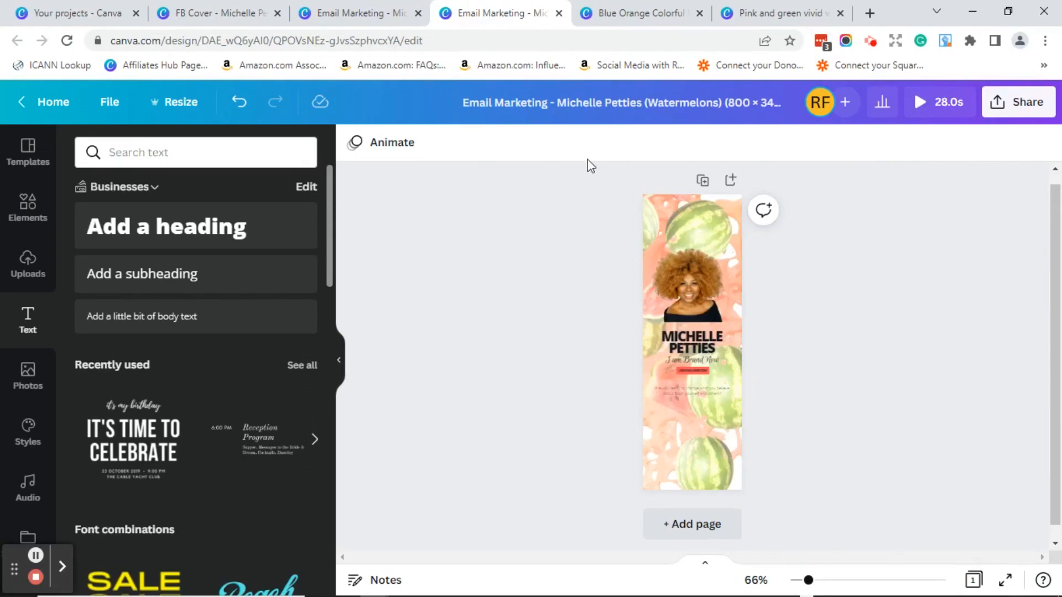
{"action": "left_click", "coordinate": [548, 103]}
{"action": "left_click_drag", "start_coordinate": [546, 102], "coordinate": [465, 102]}
{"action": "type", "text": "Boo"}
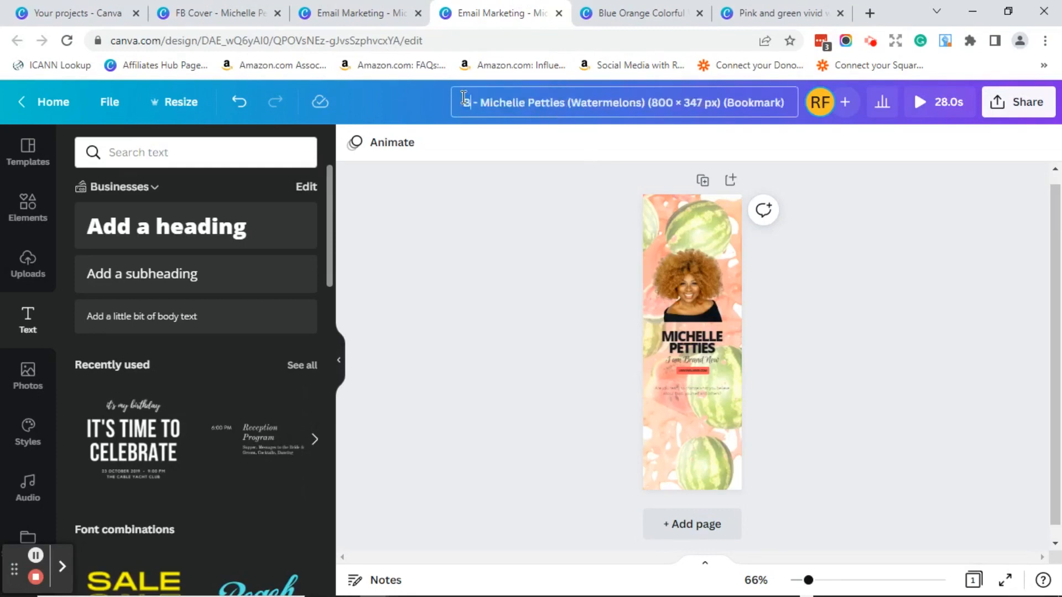
{"action": "type", "text": "kmark"}
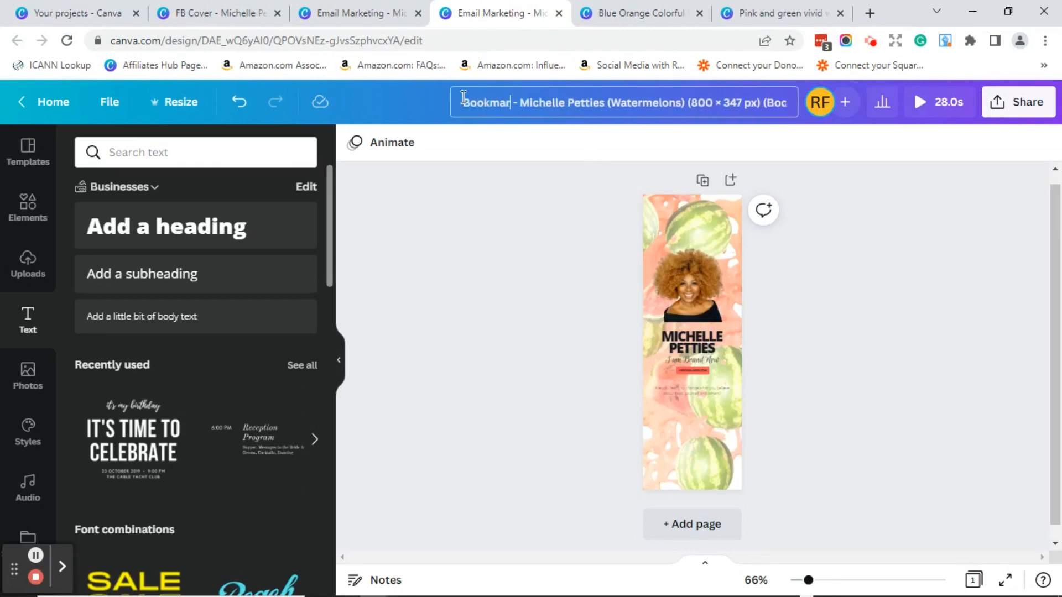
{"action": "key", "text": "Return"}
{"action": "left_click", "coordinate": [112, 109]}
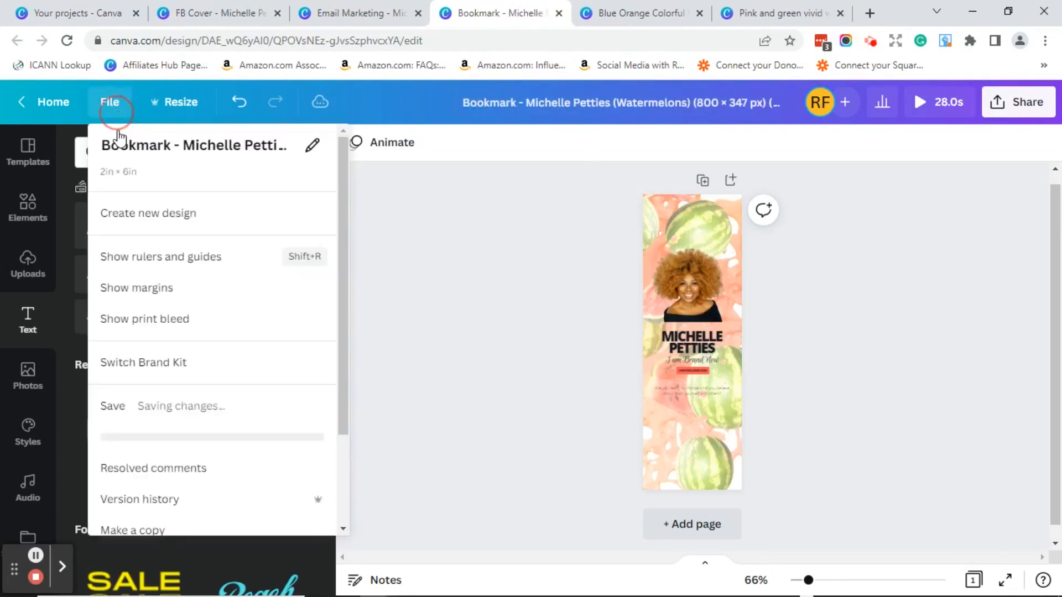
{"action": "left_click", "coordinate": [141, 412]}
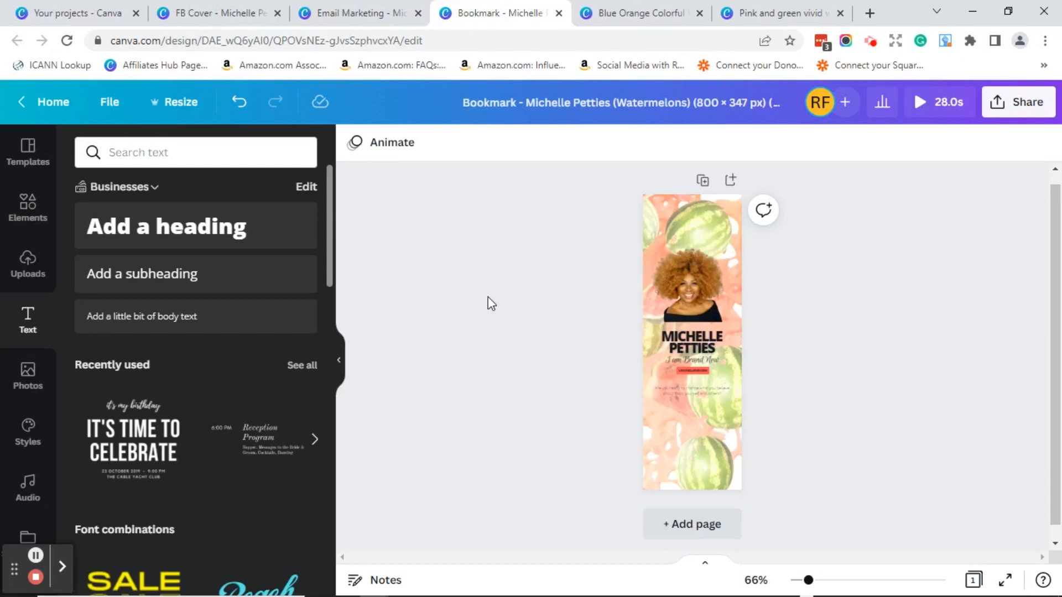
- Return to the 800 × 347 Email Marketing watermelon header design
{"action": "left_click", "coordinate": [382, 22]}
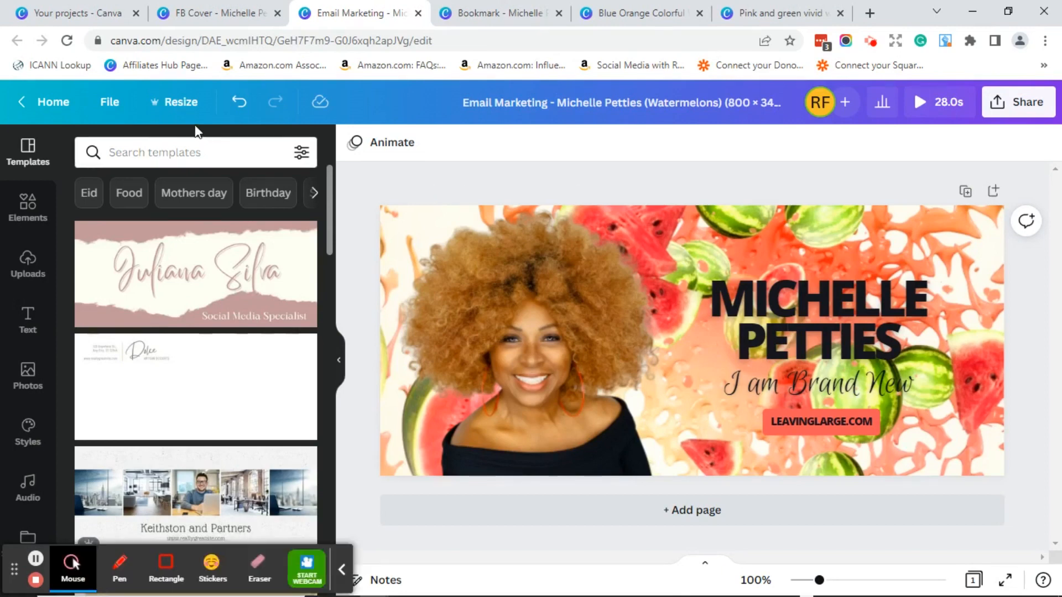
- Copy and resize the email header into a 33.5 × 78.5 in Retractable Banner
{"action": "left_click", "coordinate": [181, 105]}
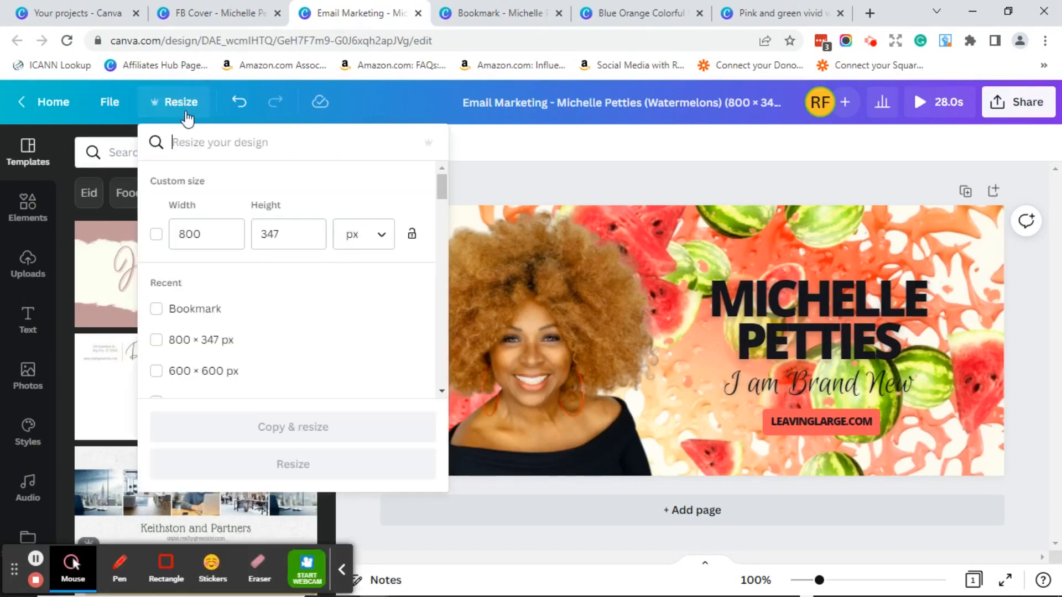
{"action": "type", "text": "banner"}
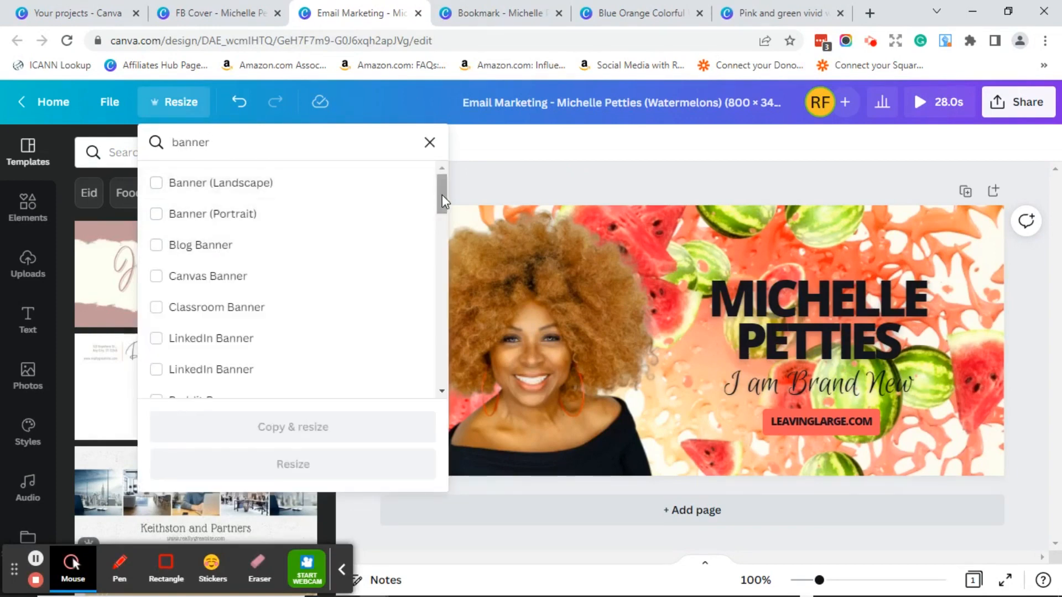
{"action": "left_click_drag", "start_coordinate": [441, 196], "coordinate": [422, 243]}
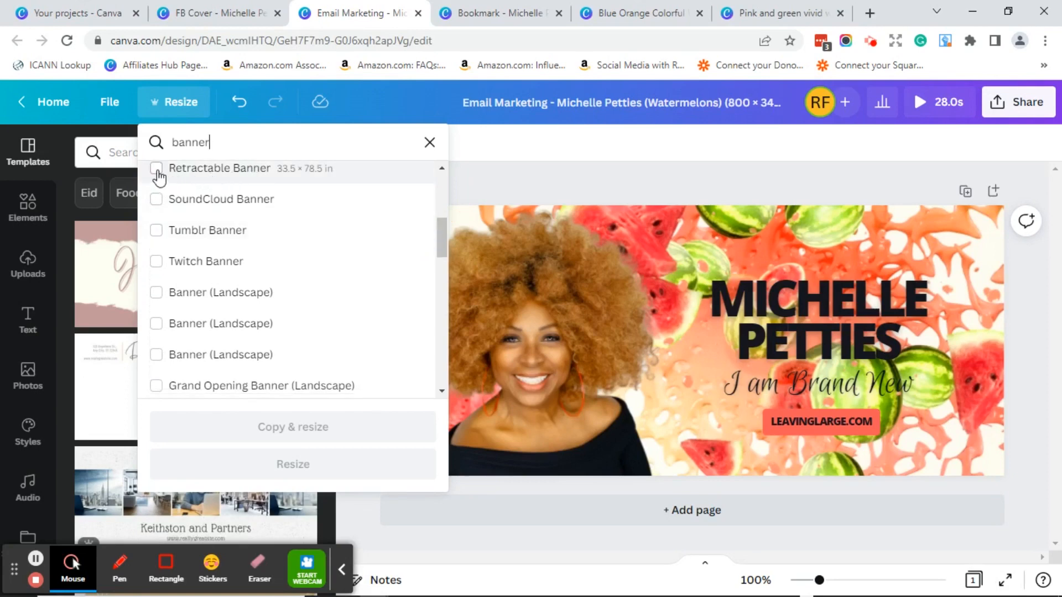
{"action": "left_click", "coordinate": [157, 169]}
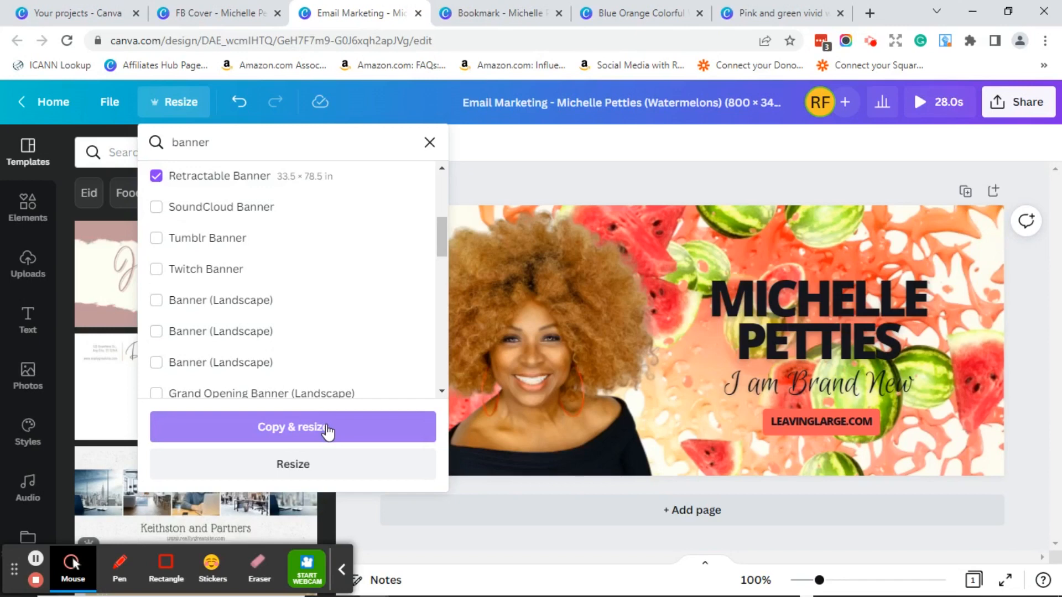
{"action": "left_click", "coordinate": [328, 431]}
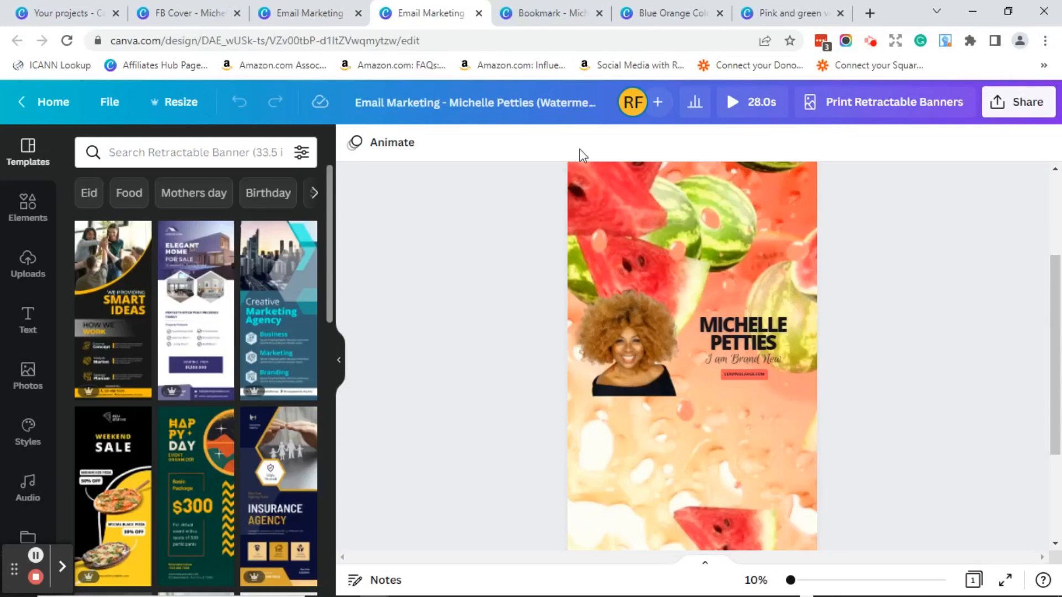
- Replace 'Email Marketing' with 'Retractable Banner' in the design title
{"action": "left_click_drag", "start_coordinate": [444, 102], "coordinate": [350, 97]}
{"action": "key", "text": "BackSpace"}
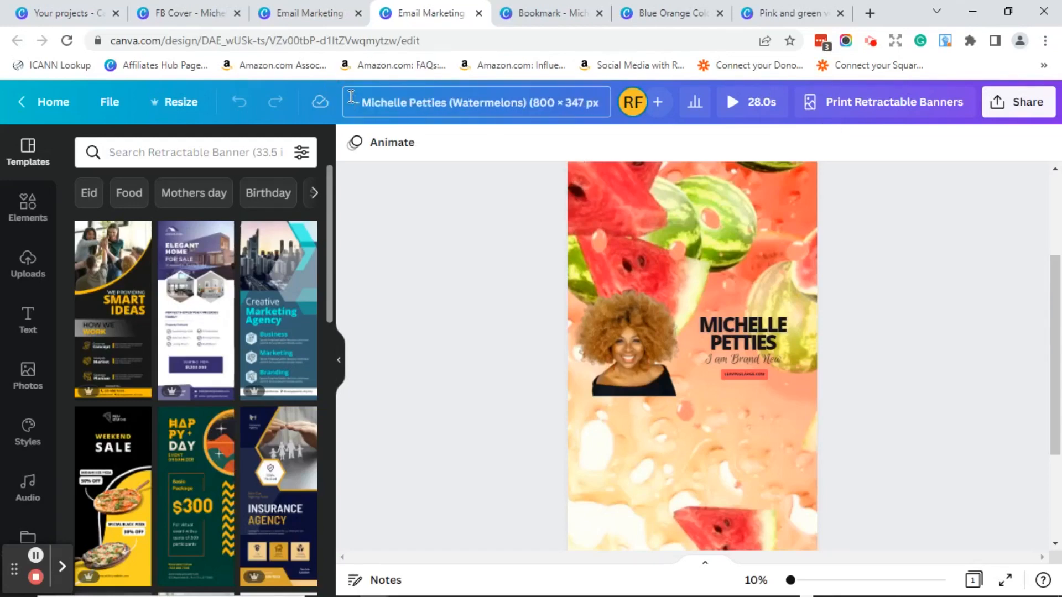
{"action": "type", "text": "Retrac"}
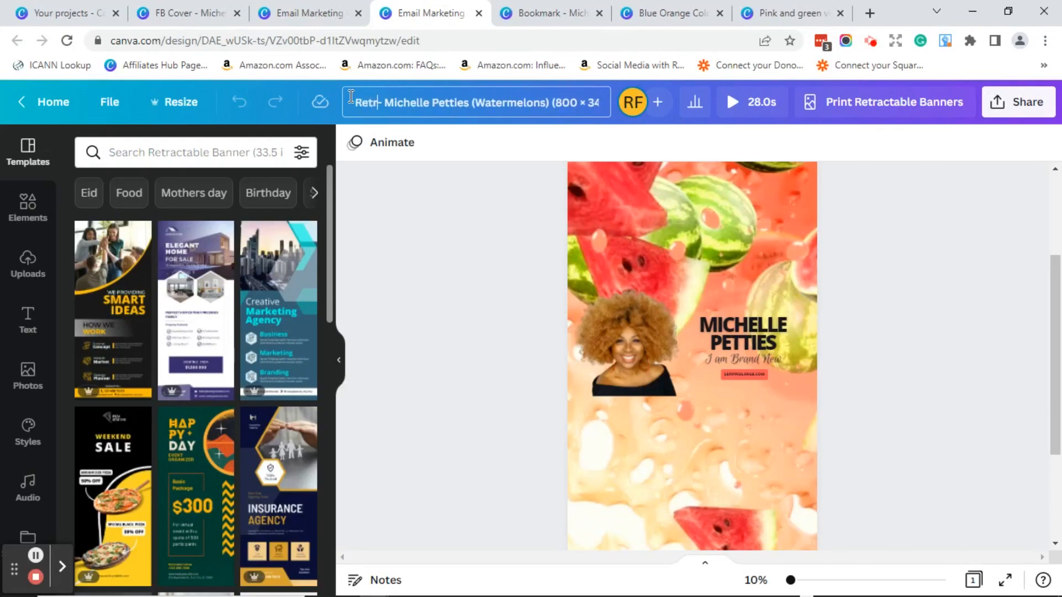
{"action": "type", "text": "table Bann"}
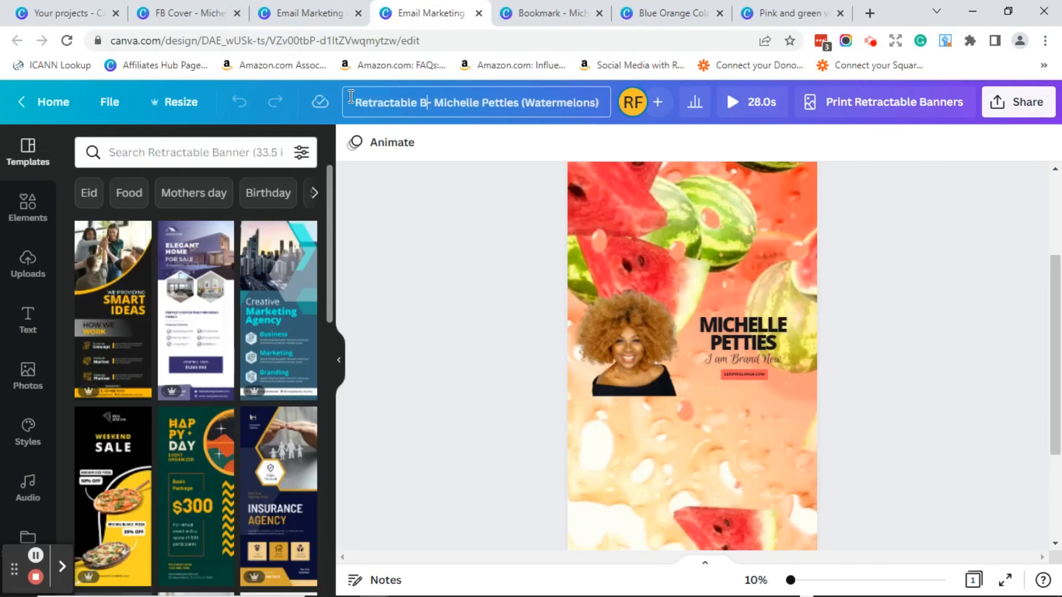
{"action": "type", "text": "er"}
{"action": "left_click", "coordinate": [423, 345]}
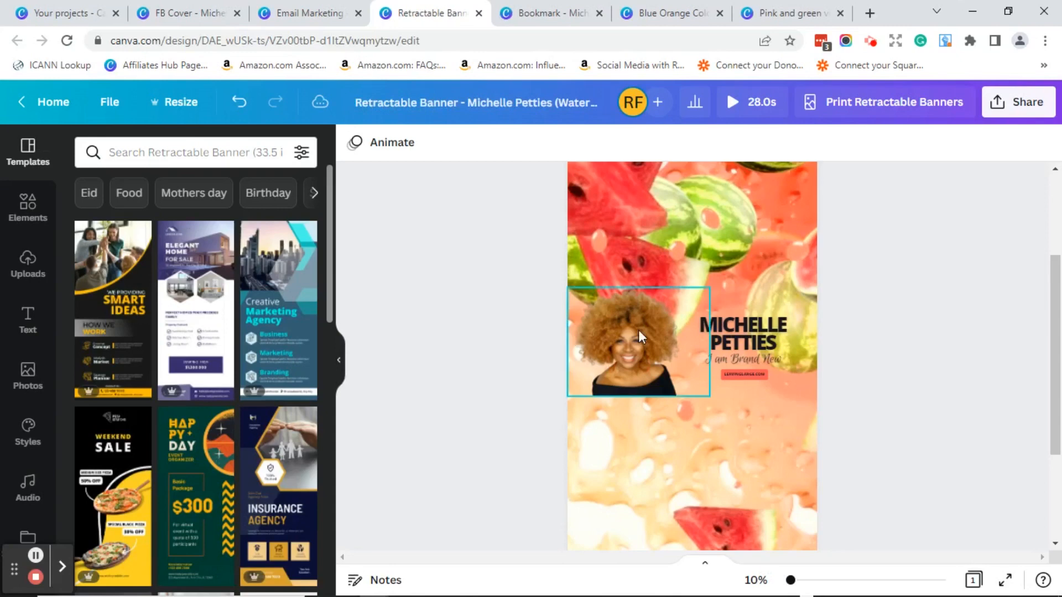
- Move the photo to the banner top, enlarge it, and place the name block below
{"action": "left_click_drag", "start_coordinate": [641, 337], "coordinate": [696, 261]}
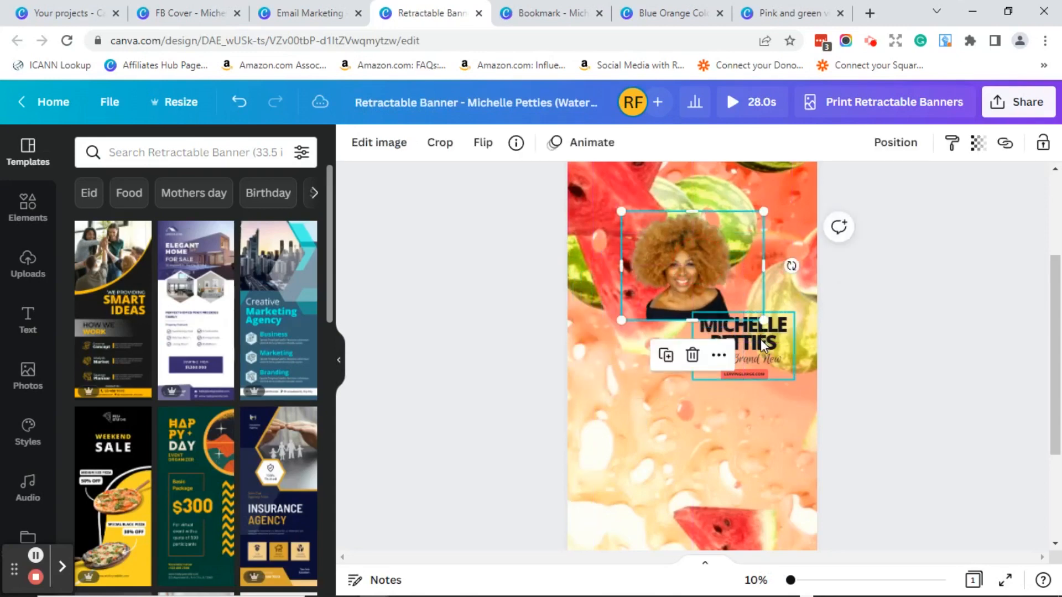
{"action": "left_click_drag", "start_coordinate": [756, 340], "coordinate": [705, 363]}
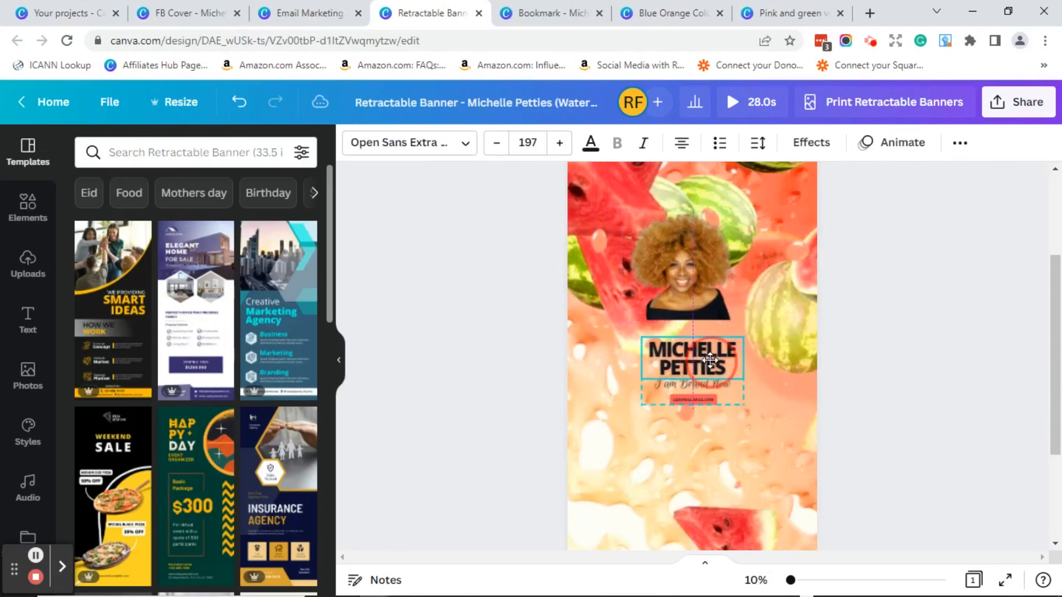
{"action": "left_click", "coordinate": [630, 238]}
{"action": "mouse_move", "coordinate": [620, 210]}
{"action": "left_mouse_down"}
{"action": "mouse_move", "coordinate": [563, 189]}
{"action": "mouse_move", "coordinate": [573, 194]}
{"action": "left_mouse_up"}
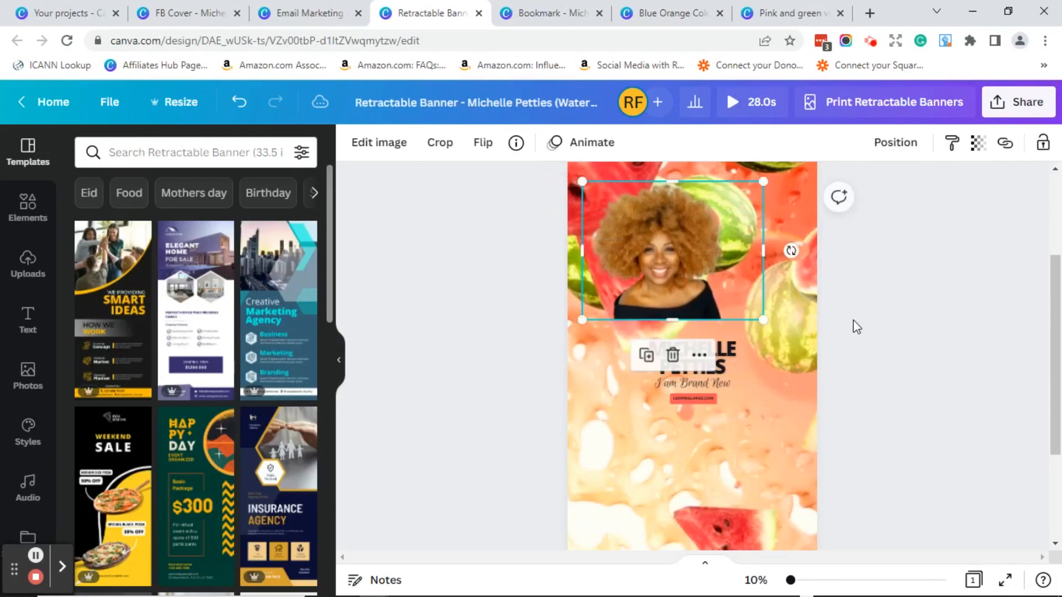
{"action": "left_click_drag", "start_coordinate": [762, 318], "coordinate": [814, 359]}
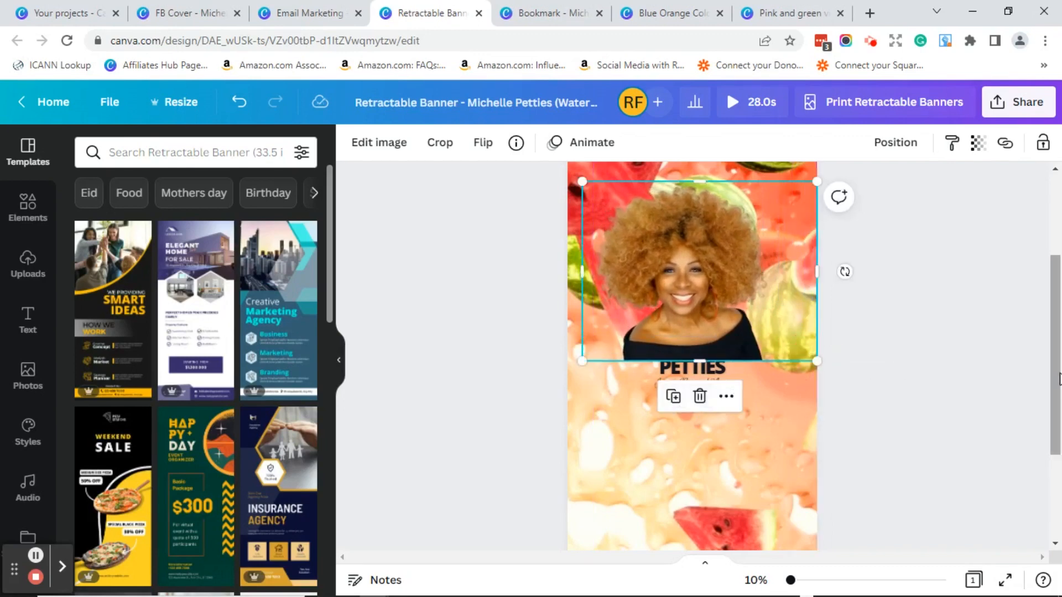
{"action": "left_click_drag", "start_coordinate": [1059, 387], "coordinate": [1059, 452]}
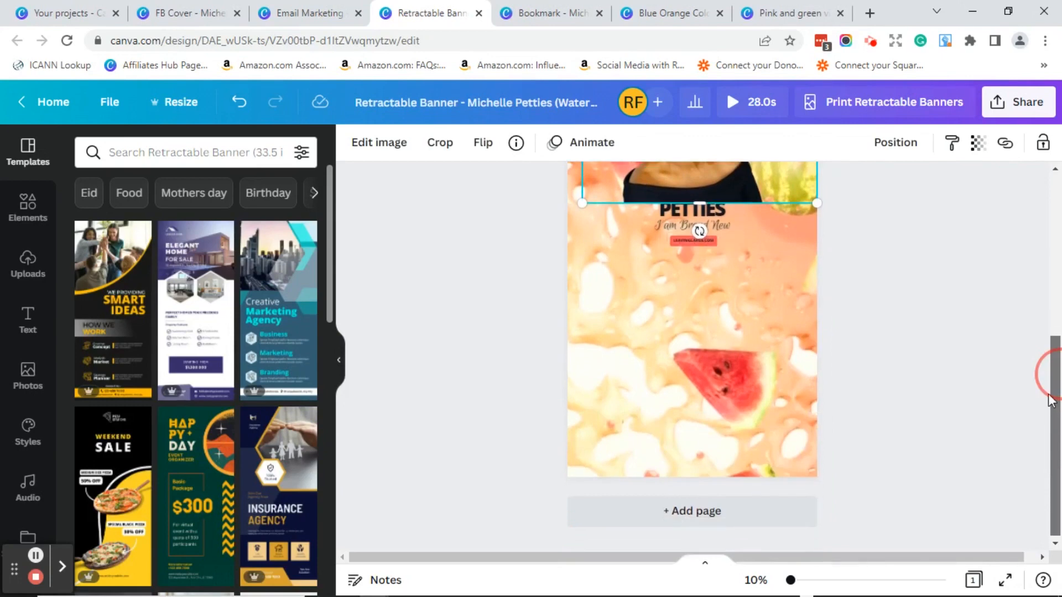
{"action": "left_click_drag", "start_coordinate": [1055, 374], "coordinate": [1055, 293]}
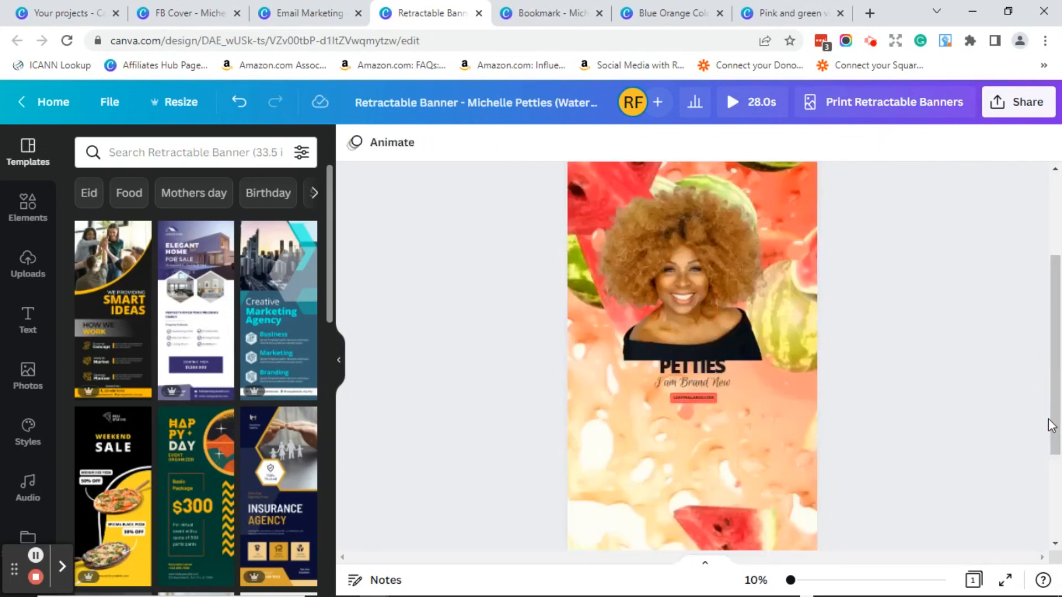
{"action": "left_click_drag", "start_coordinate": [699, 381], "coordinate": [794, 470]}
- Enlarge the name and tagline group, then raise it and the photo toward the banner top
{"action": "left_click_drag", "start_coordinate": [639, 471], "coordinate": [597, 510]}
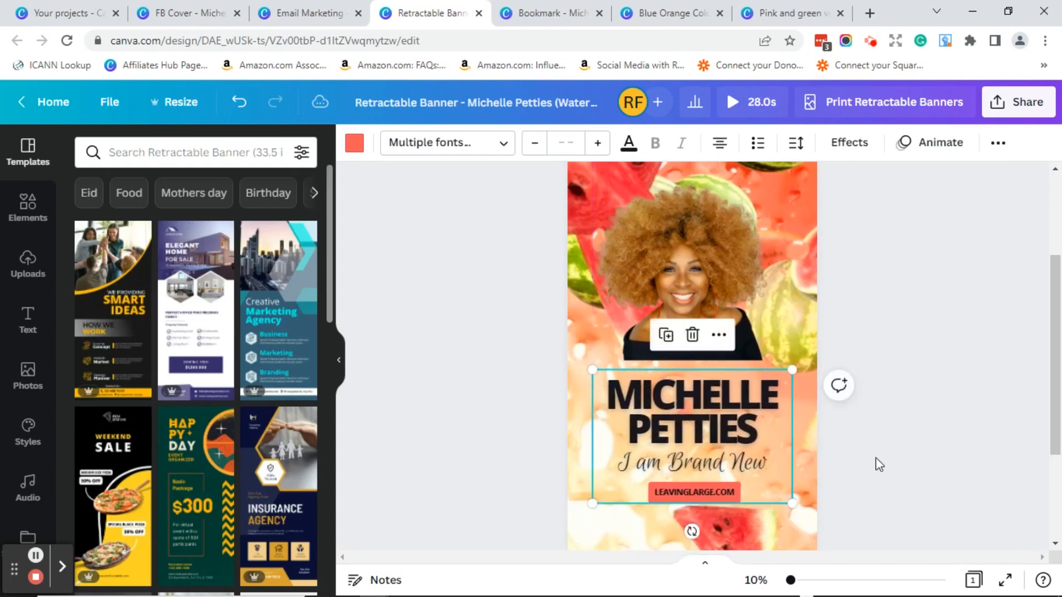
{"action": "left_click", "coordinate": [877, 459]}
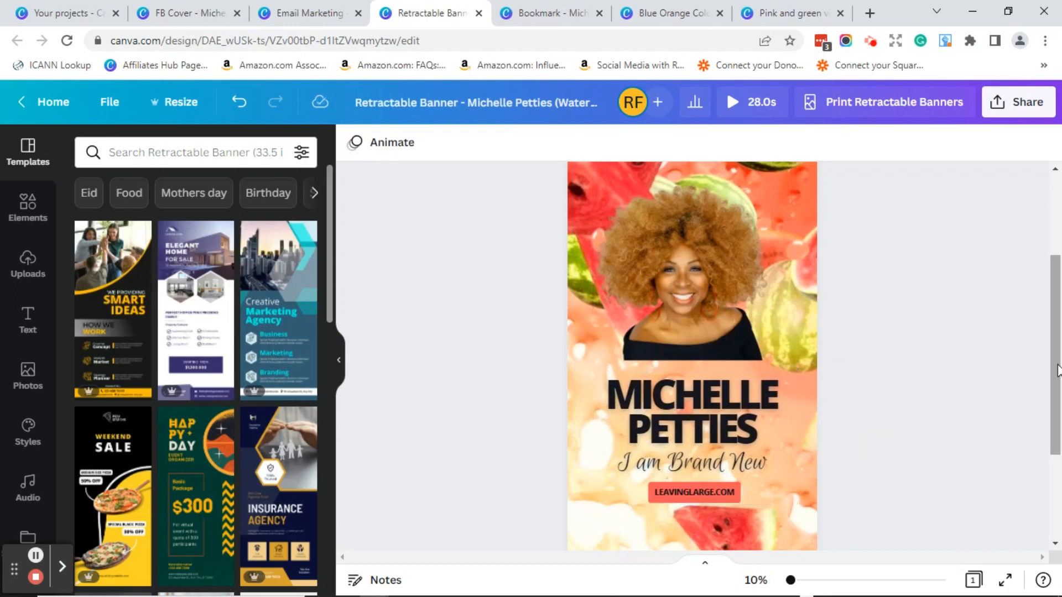
{"action": "left_click_drag", "start_coordinate": [1057, 371], "coordinate": [1024, 306]}
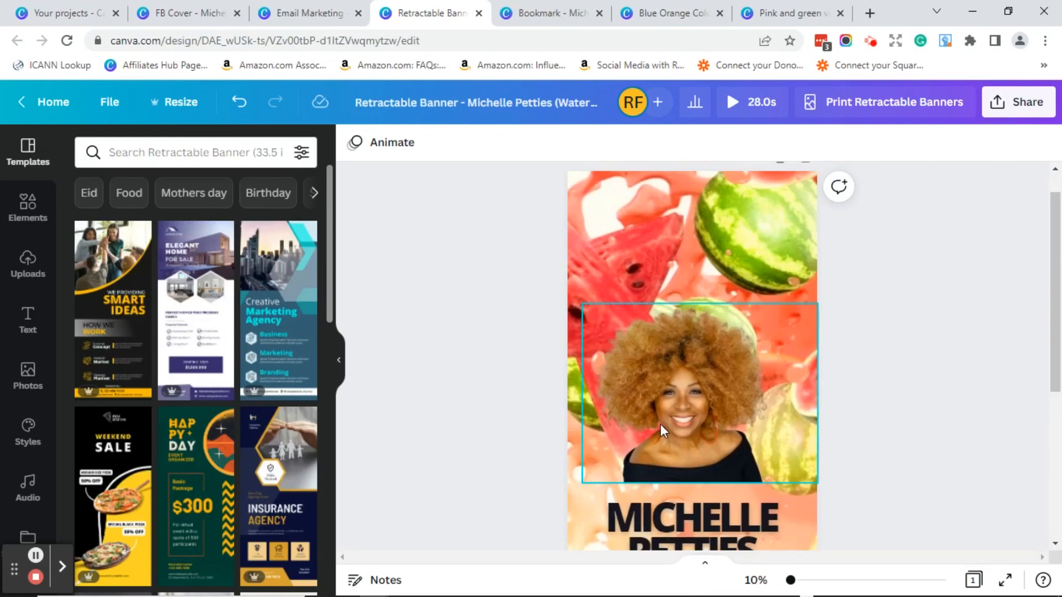
{"action": "left_click_drag", "start_coordinate": [660, 423], "coordinate": [664, 373]}
{"action": "left_click_drag", "start_coordinate": [685, 521], "coordinate": [682, 453]}
{"action": "left_click_drag", "start_coordinate": [1049, 346], "coordinate": [1012, 342]}
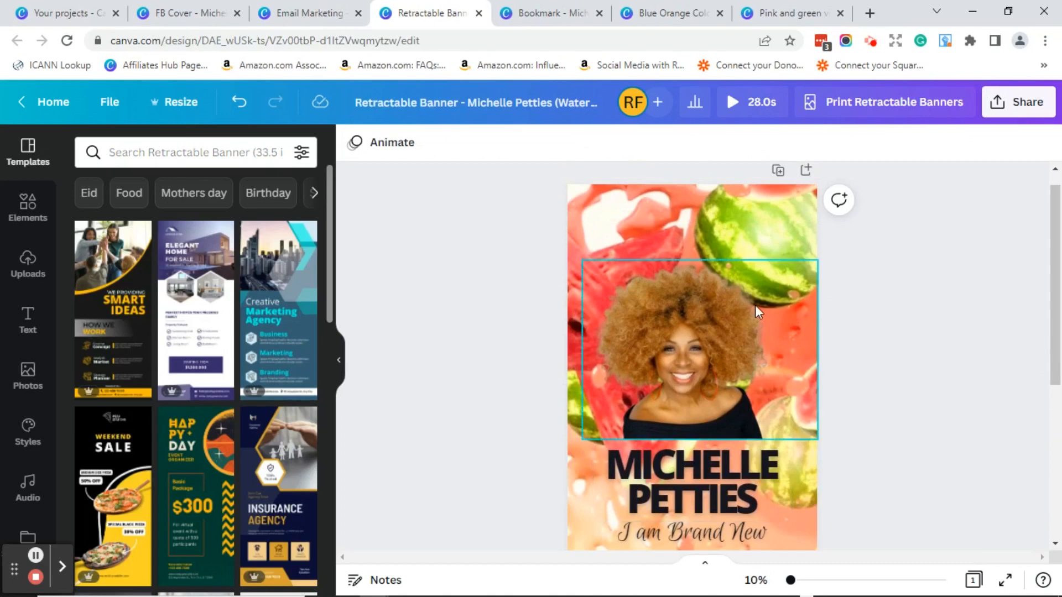
- Recrop the watermelon background video, sliding it left so whole melons show behind the photo
{"action": "left_click", "coordinate": [754, 235]}
{"action": "double_click", "coordinate": [754, 234]}
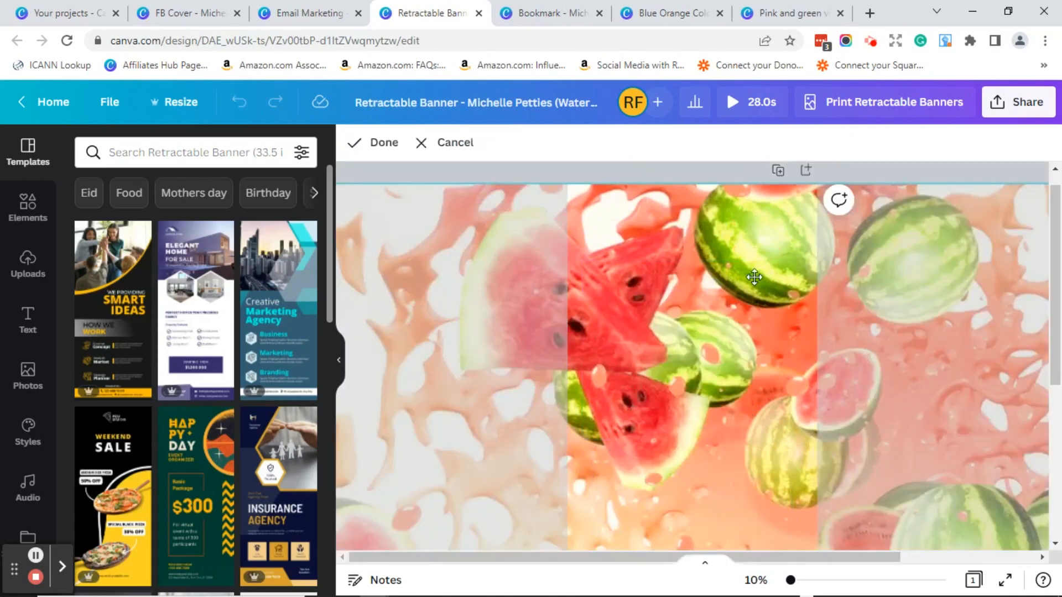
{"action": "left_click_drag", "start_coordinate": [760, 367], "coordinate": [497, 365]}
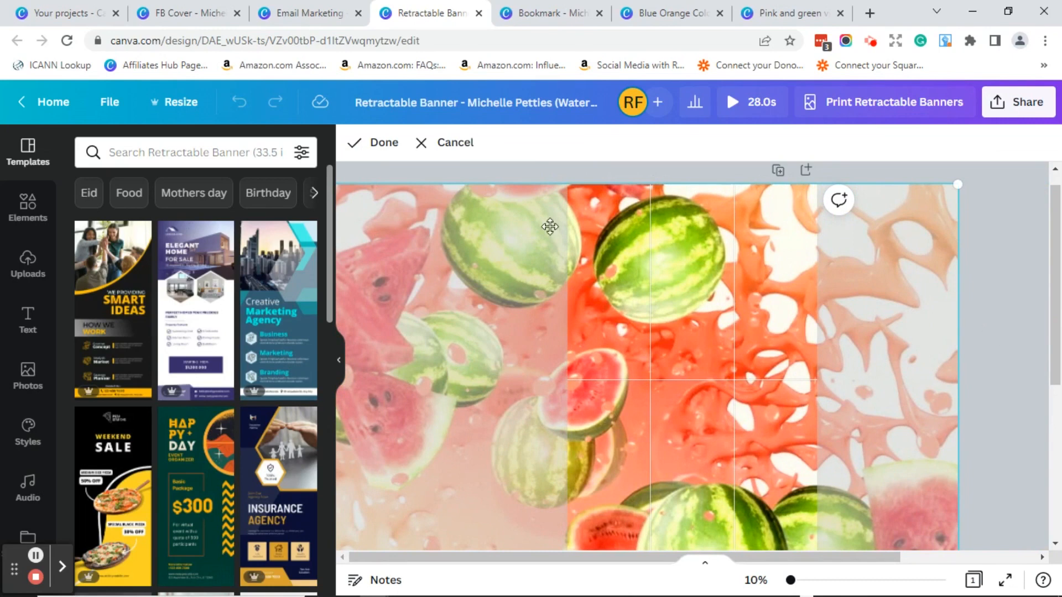
{"action": "left_click", "coordinate": [376, 145]}
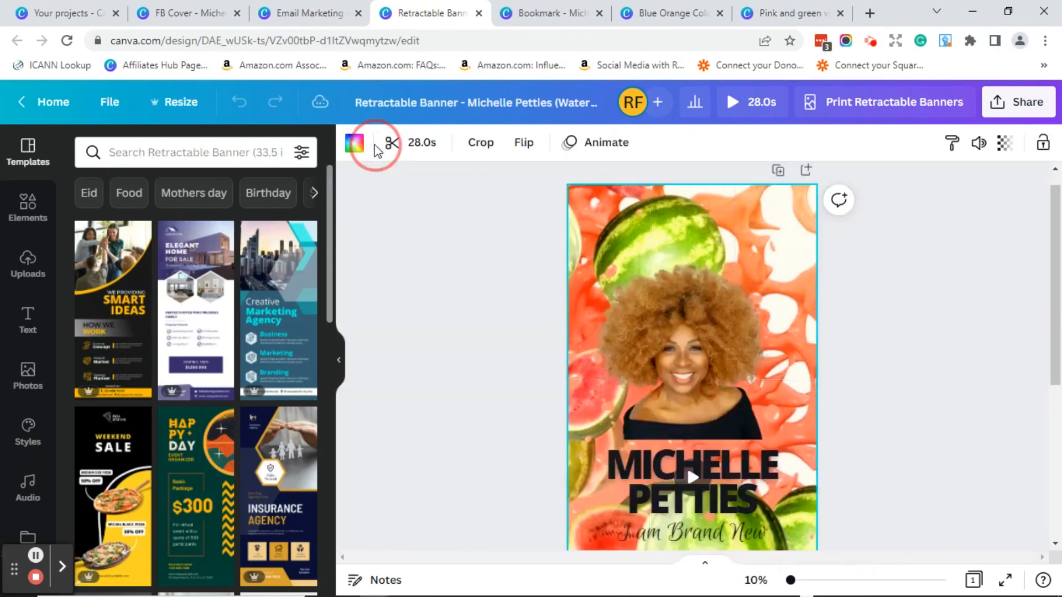
{"action": "mouse_move", "coordinate": [1056, 300]}
{"action": "left_mouse_down"}
{"action": "mouse_move", "coordinate": [1058, 462]}
{"action": "mouse_move", "coordinate": [1044, 390]}
{"action": "left_mouse_up"}
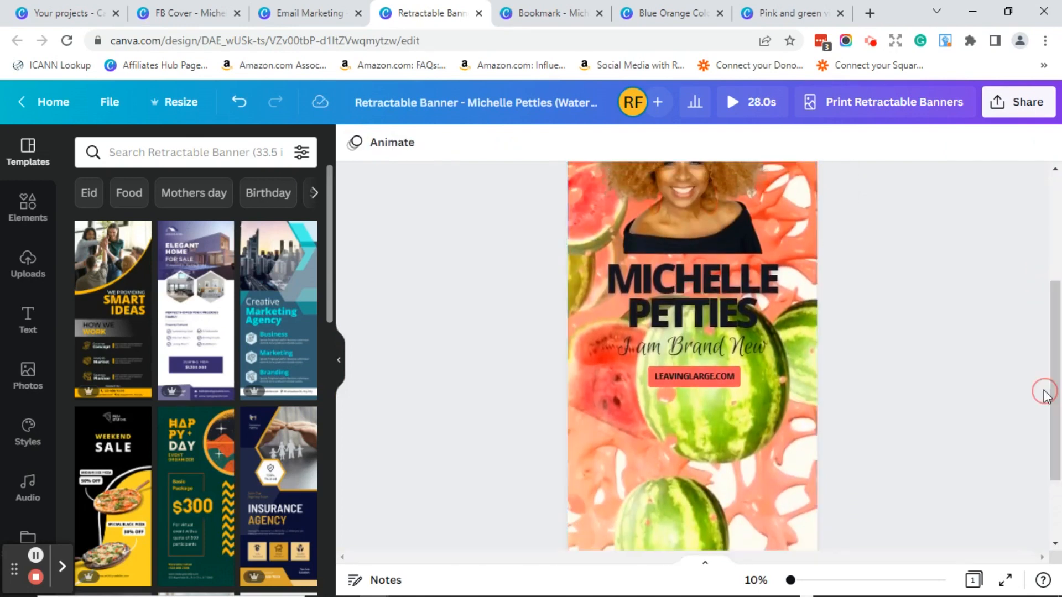
- Add a subheading text box and move it below LEAVINGLARGE.COM
{"action": "left_click", "coordinate": [27, 326]}
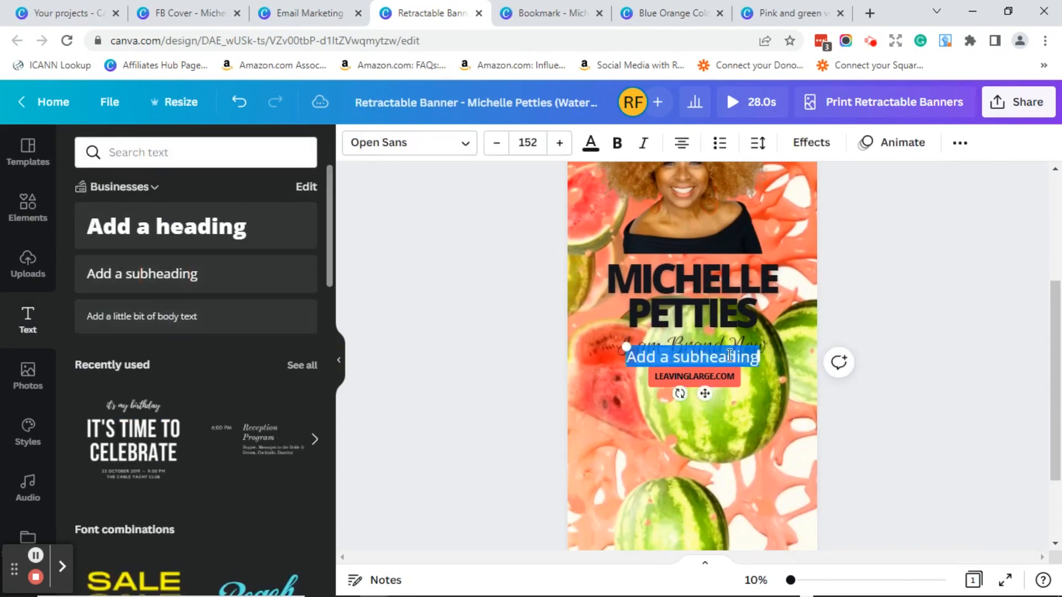
{"action": "left_click", "coordinate": [921, 336]}
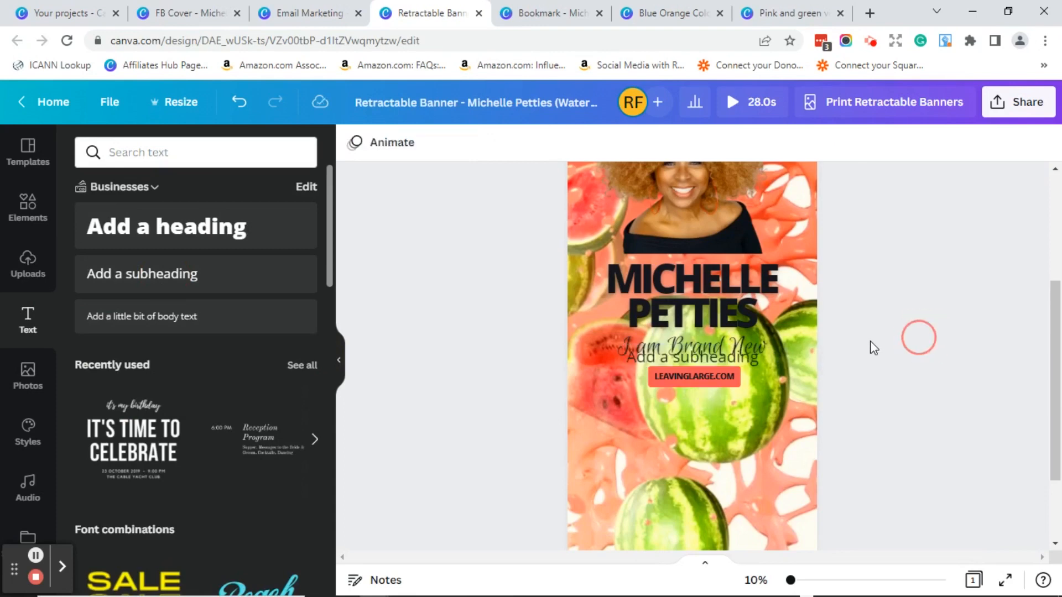
{"action": "left_click", "coordinate": [736, 356]}
{"action": "left_click_drag", "start_coordinate": [735, 356], "coordinate": [736, 407]}
- Replace the placeholder with 'Are you ready to change what you believe about food, yourself and others?' and narrow the box
{"action": "double_click", "coordinate": [735, 407]}
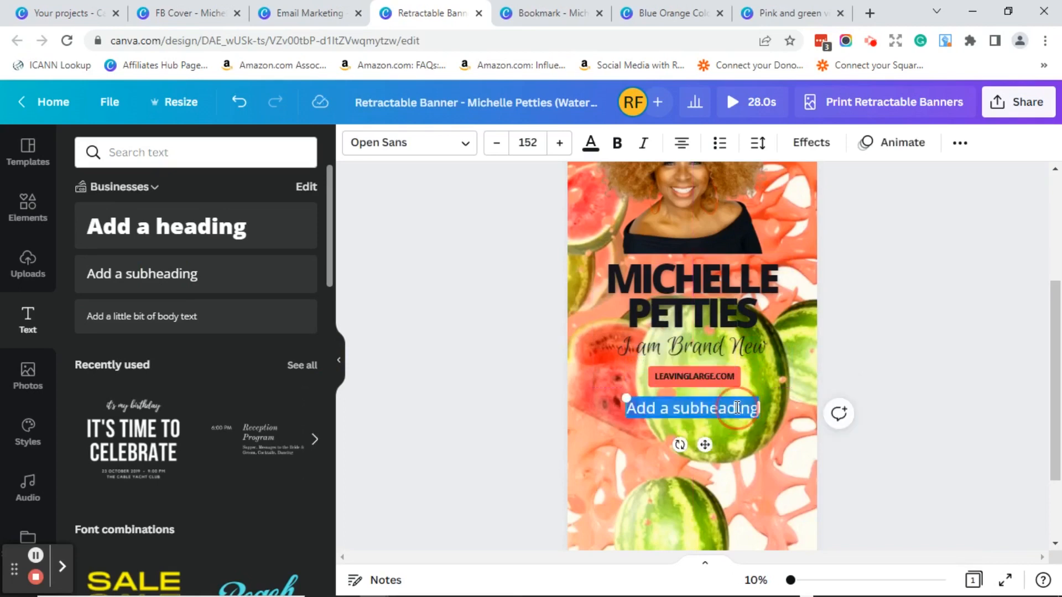
{"action": "type", "text": "Are you ready to change what you believe about food, yourself and others?"}
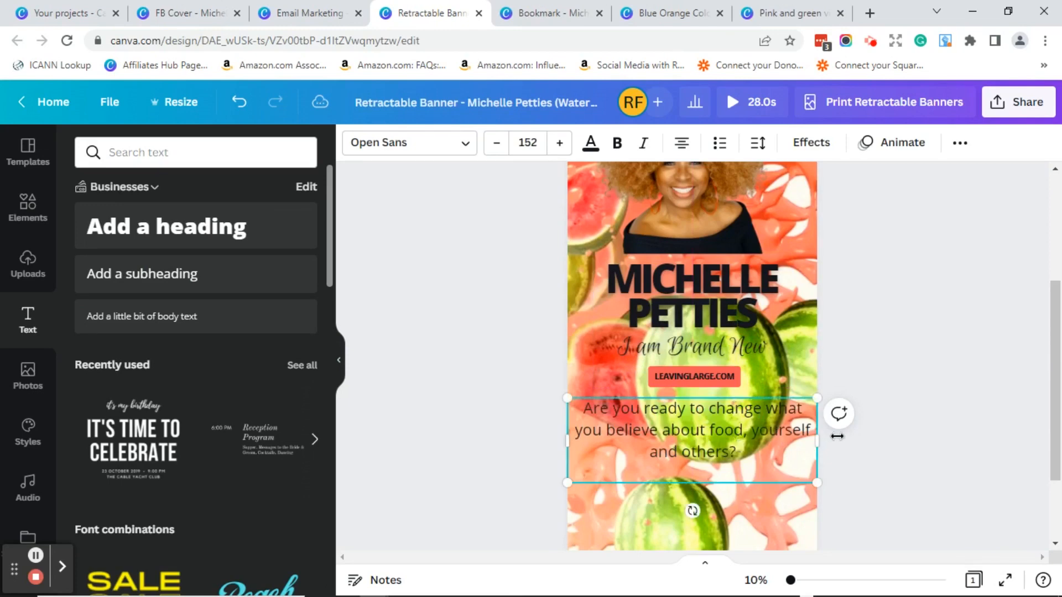
{"action": "left_click_drag", "start_coordinate": [818, 444], "coordinate": [792, 444]}
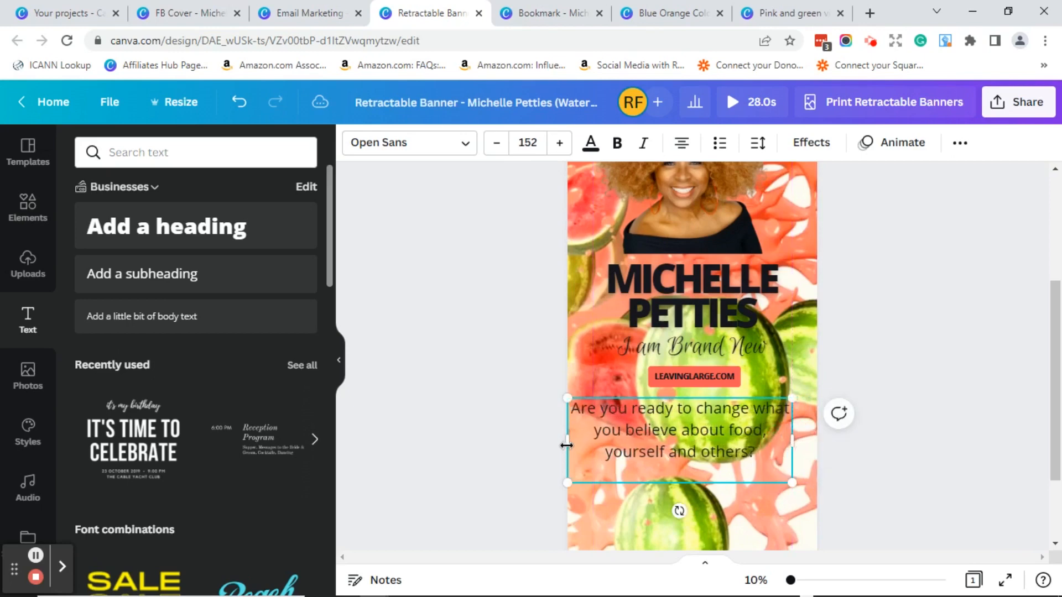
{"action": "left_click_drag", "start_coordinate": [566, 445], "coordinate": [594, 447]}
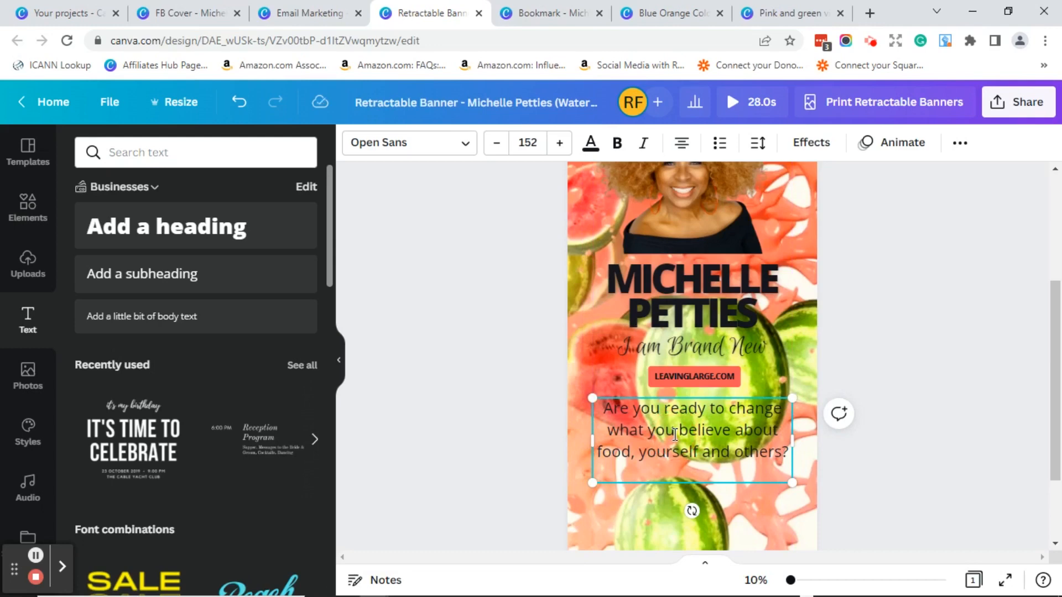
- Make the whole question sentence bold and italic, keeping the Open Sans font
{"action": "double_click", "coordinate": [674, 436]}
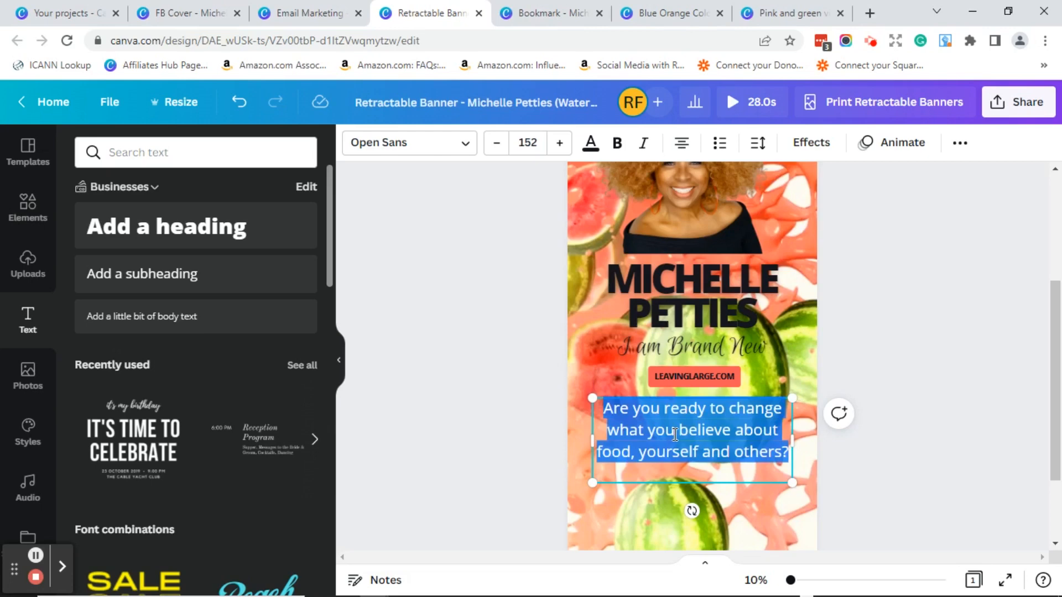
{"action": "left_click", "coordinate": [756, 453]}
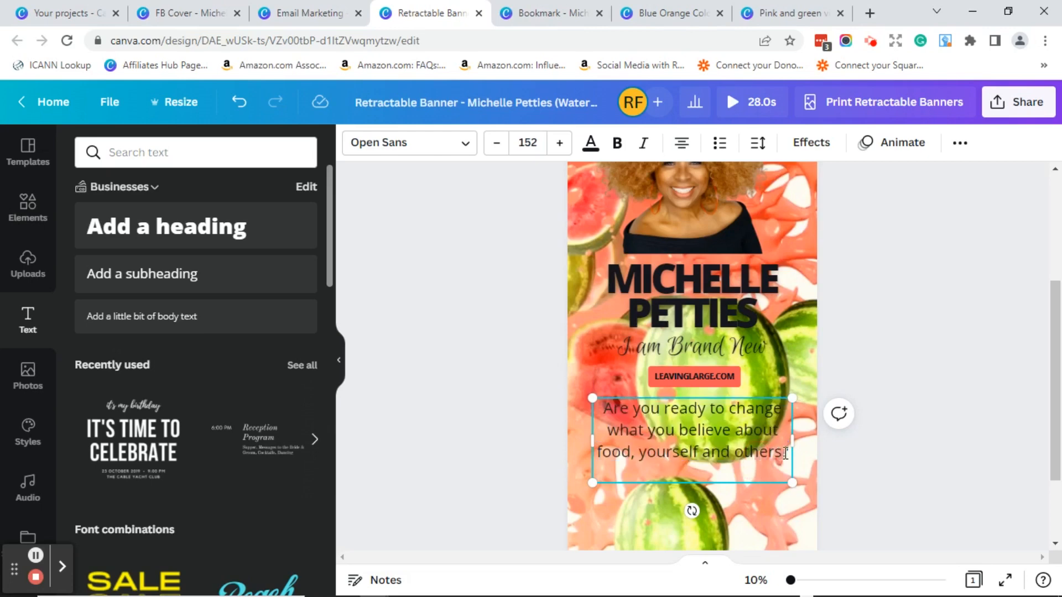
{"action": "left_click_drag", "start_coordinate": [787, 452], "coordinate": [607, 418]}
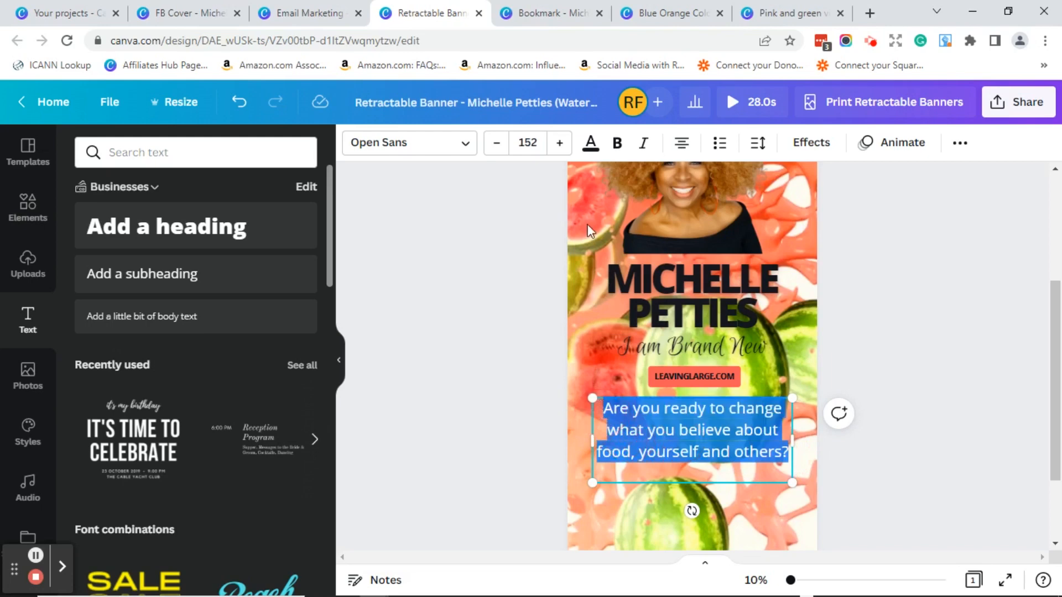
{"action": "left_click", "coordinate": [617, 144]}
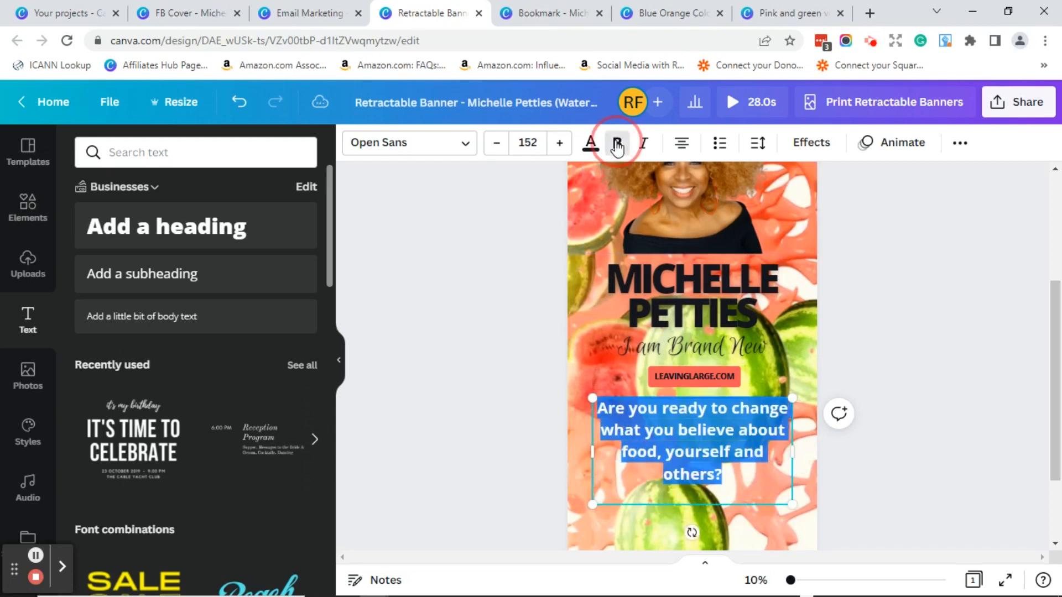
{"action": "left_click", "coordinate": [591, 145]}
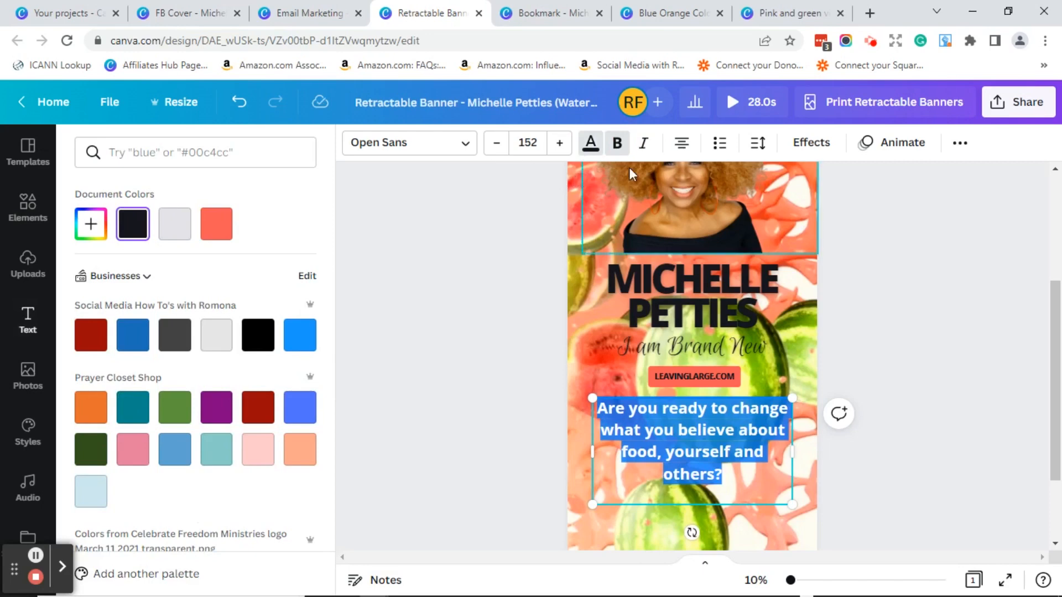
{"action": "left_click", "coordinate": [643, 145]}
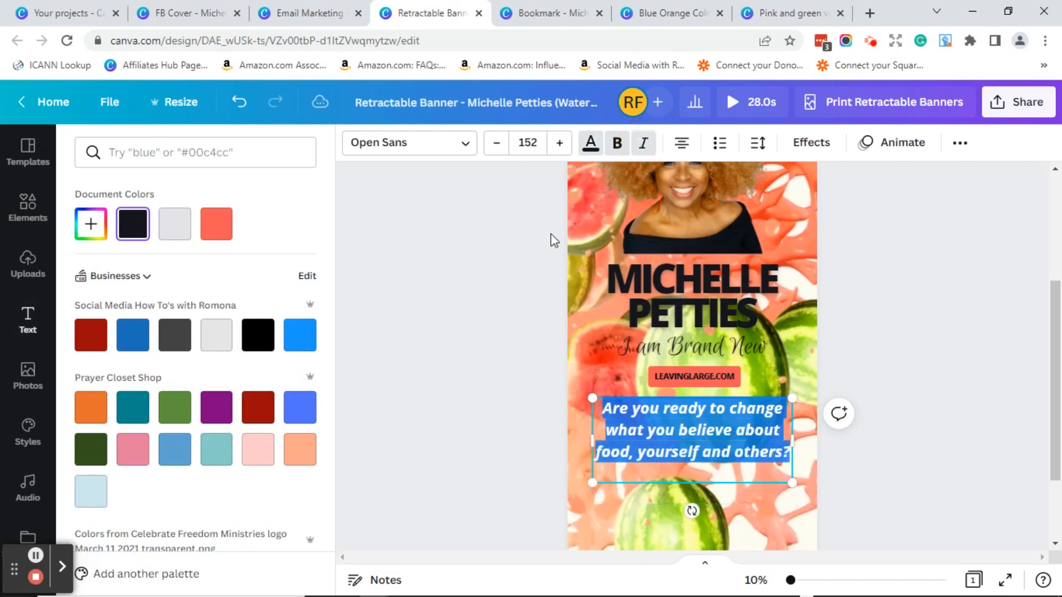
{"action": "left_click", "coordinate": [465, 149]}
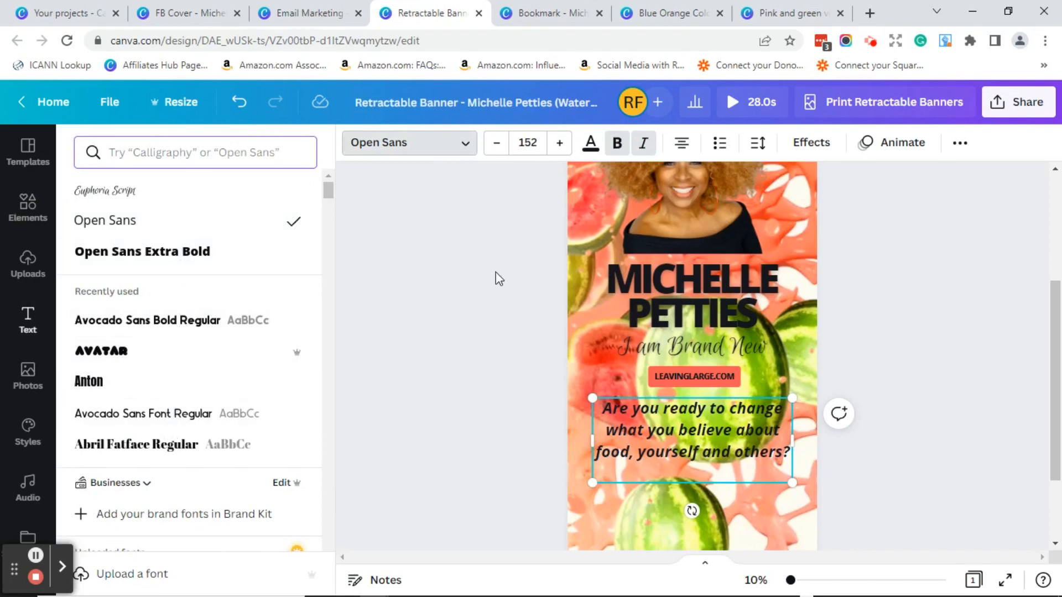
{"action": "key", "text": "Escape"}
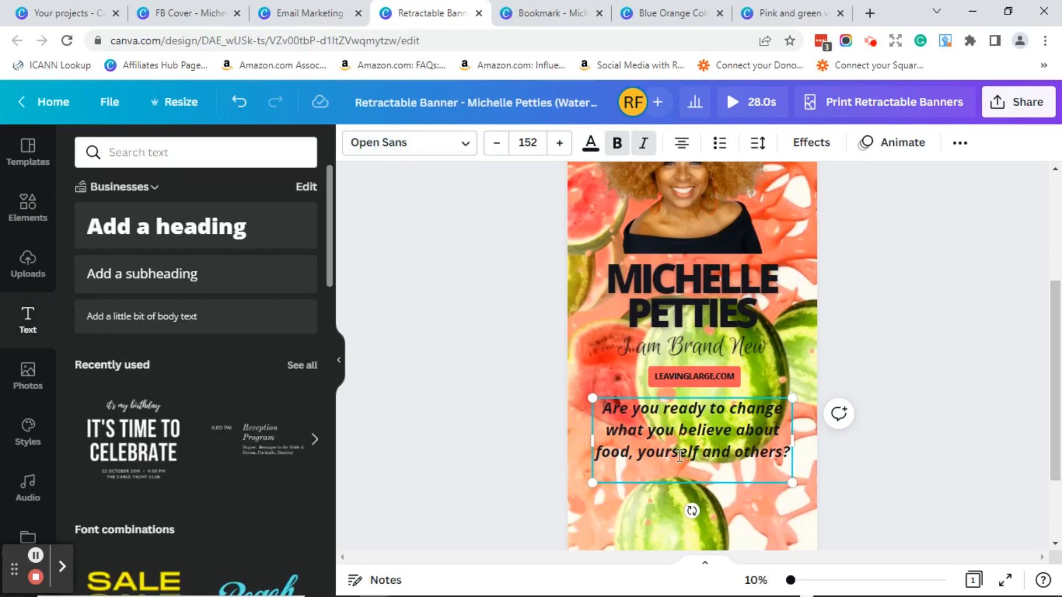
- Try left alignment, bulleted and numbered lists, tighter line spacing and wider letter spacing on the question
{"action": "left_click", "coordinate": [681, 147]}
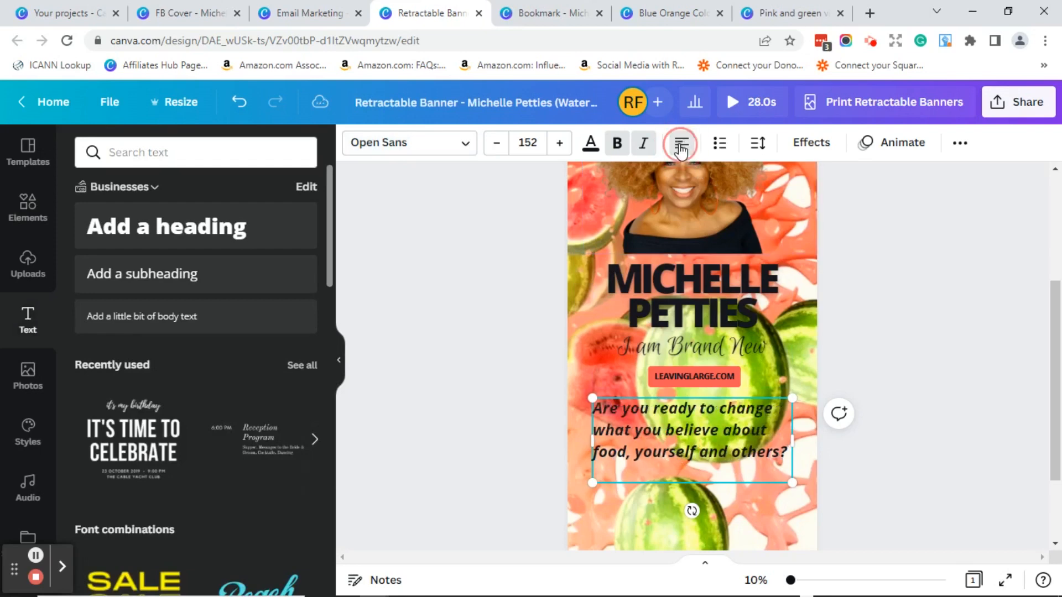
{"action": "left_click", "coordinate": [719, 145]}
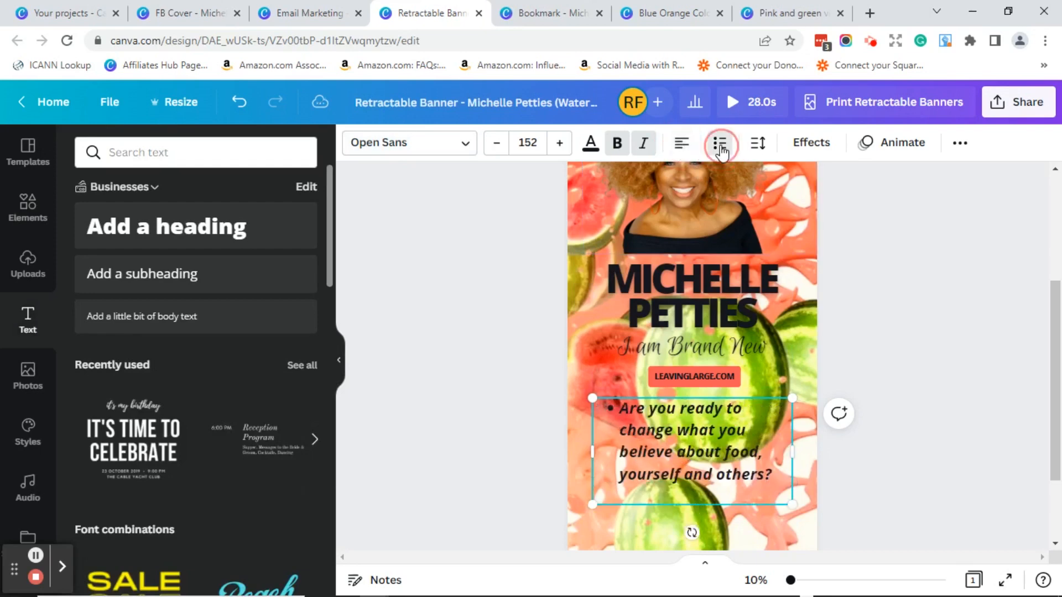
{"action": "left_click", "coordinate": [720, 145]}
{"action": "left_click", "coordinate": [720, 147]}
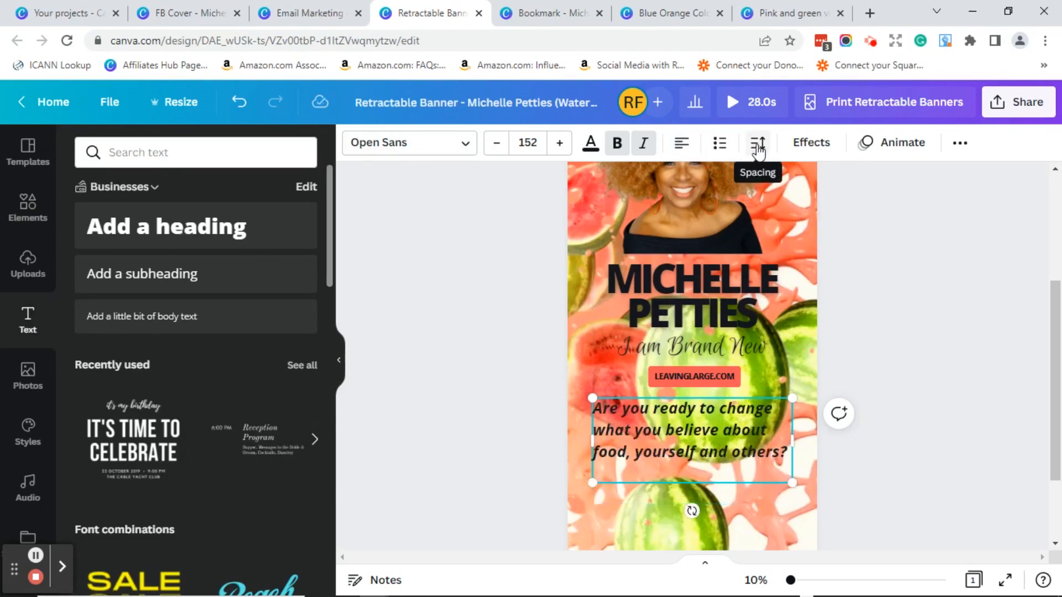
{"action": "left_click", "coordinate": [757, 149]}
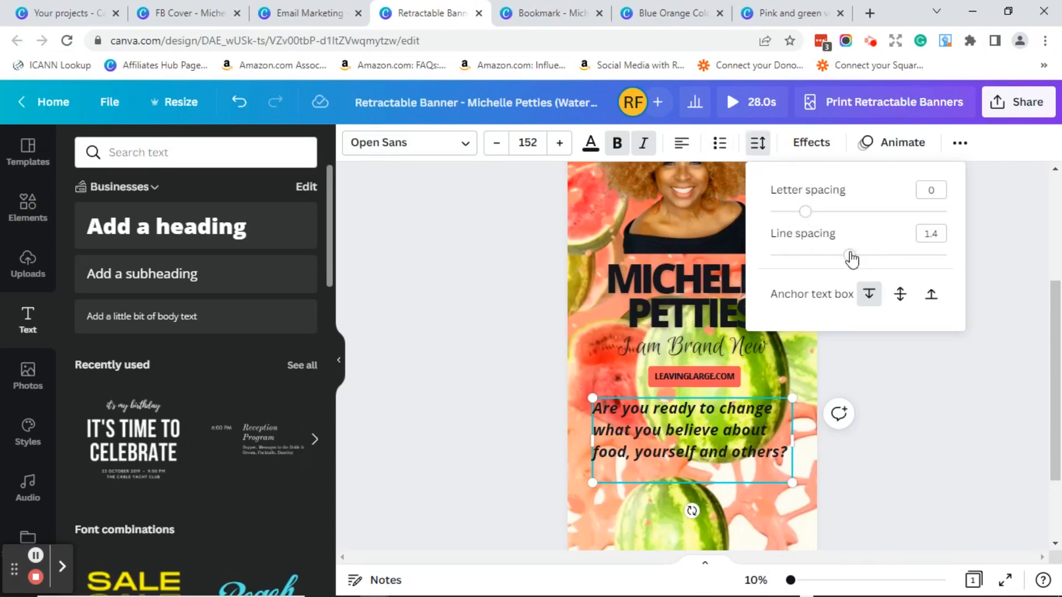
{"action": "left_click_drag", "start_coordinate": [848, 255], "coordinate": [815, 261]}
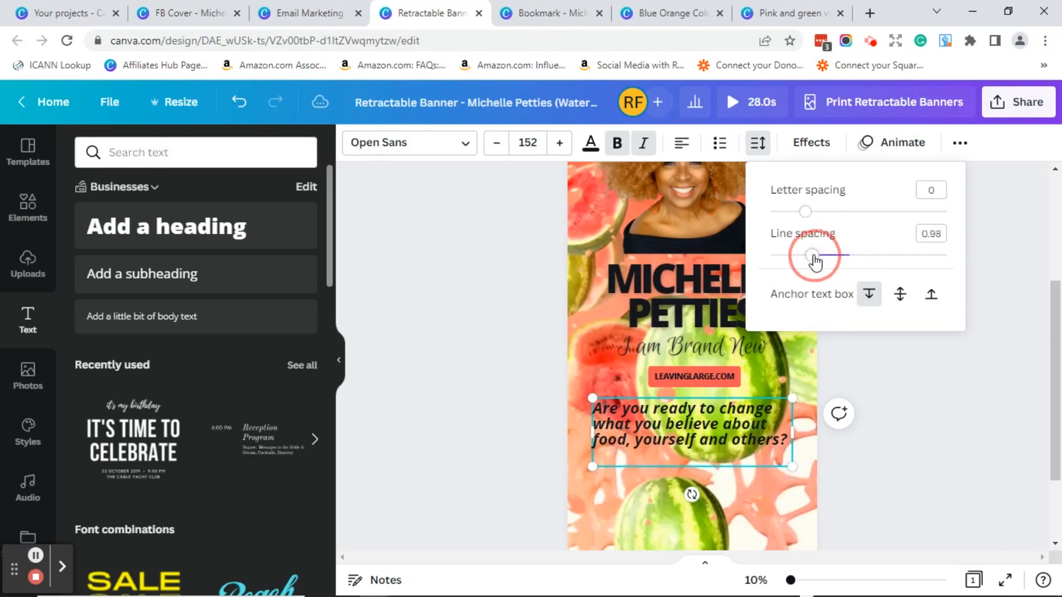
{"action": "left_click", "coordinate": [805, 215]}
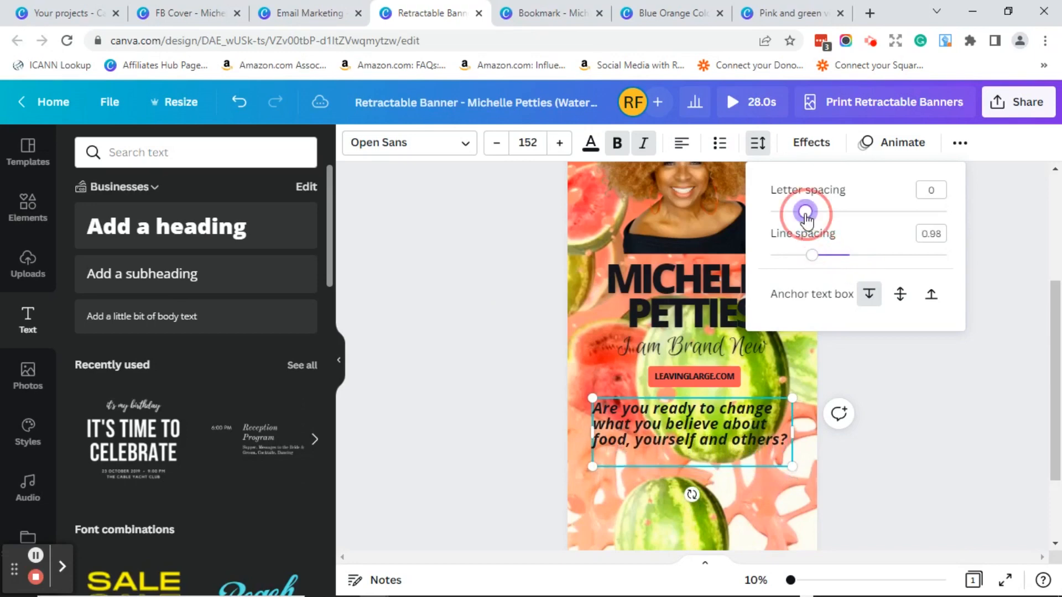
{"action": "mouse_move", "coordinate": [806, 216]}
{"action": "left_mouse_down"}
{"action": "mouse_move", "coordinate": [896, 220]}
{"action": "mouse_move", "coordinate": [811, 223]}
{"action": "left_mouse_up"}
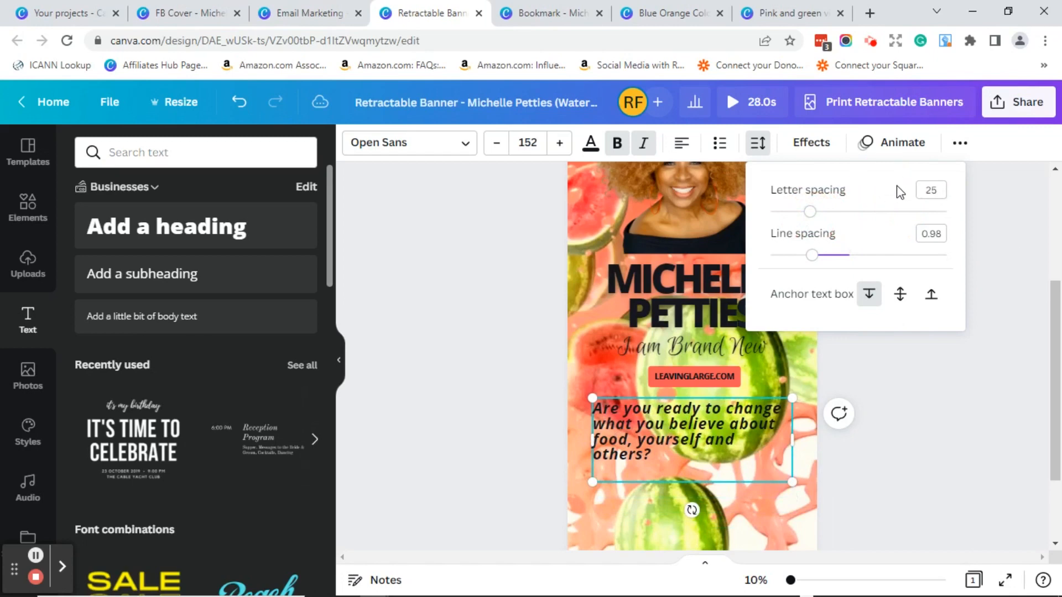
{"action": "left_click", "coordinate": [1022, 337]}
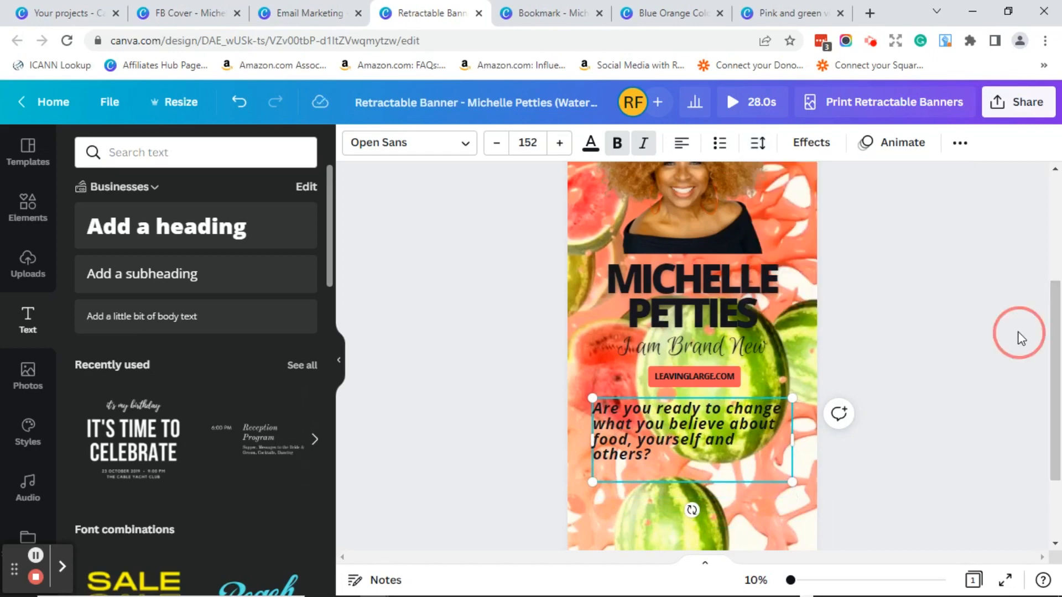
- Undo the experiments back to centred text, redo the italic, and deselect the question
{"action": "left_click", "coordinate": [239, 104]}
{"action": "left_click", "coordinate": [240, 106]}
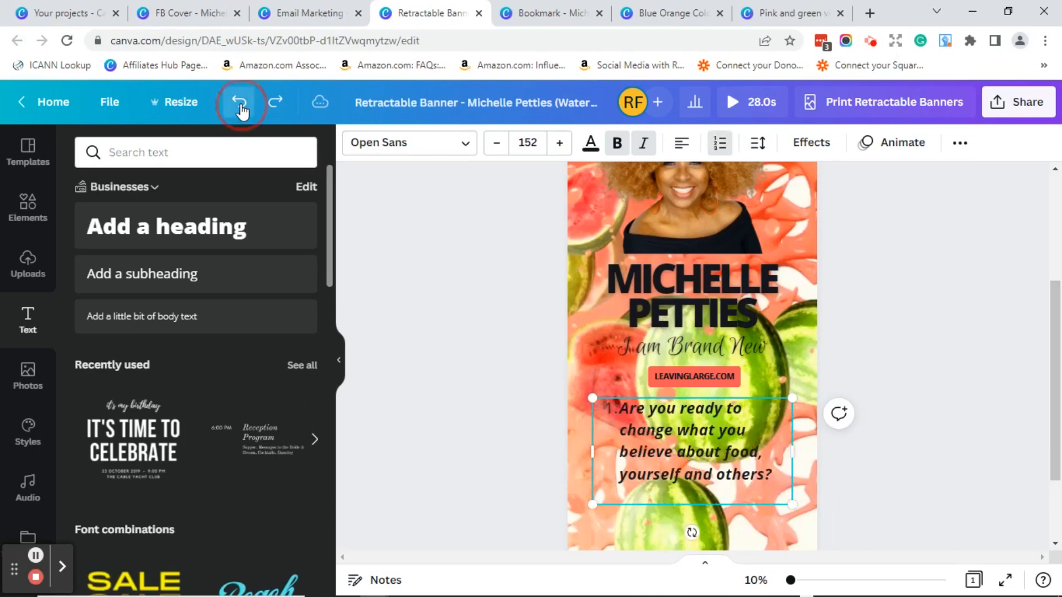
{"action": "left_click", "coordinate": [240, 106]}
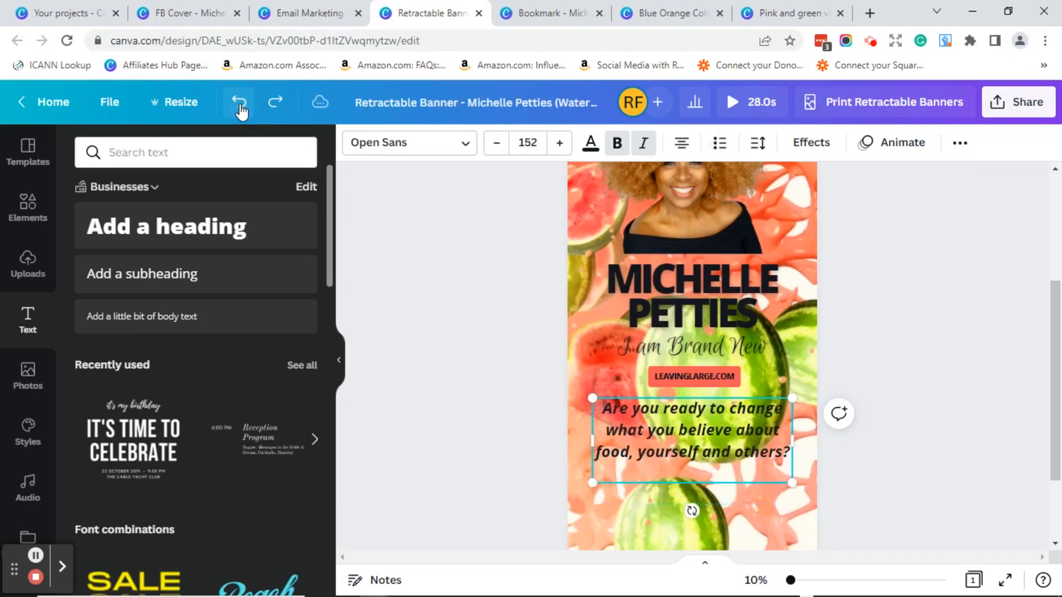
{"action": "left_click", "coordinate": [240, 107]}
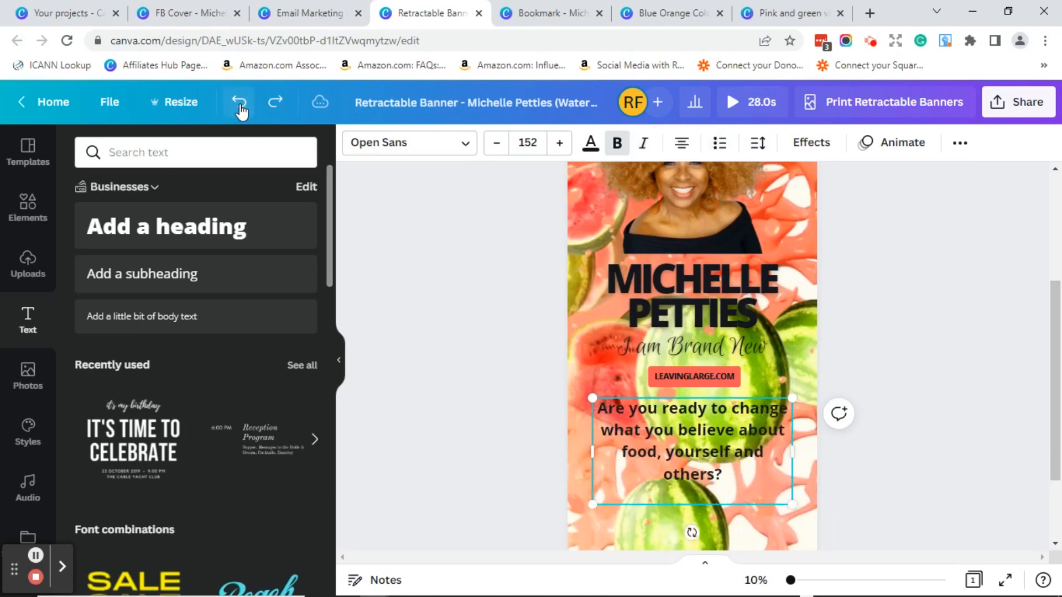
{"action": "left_click", "coordinate": [275, 102]}
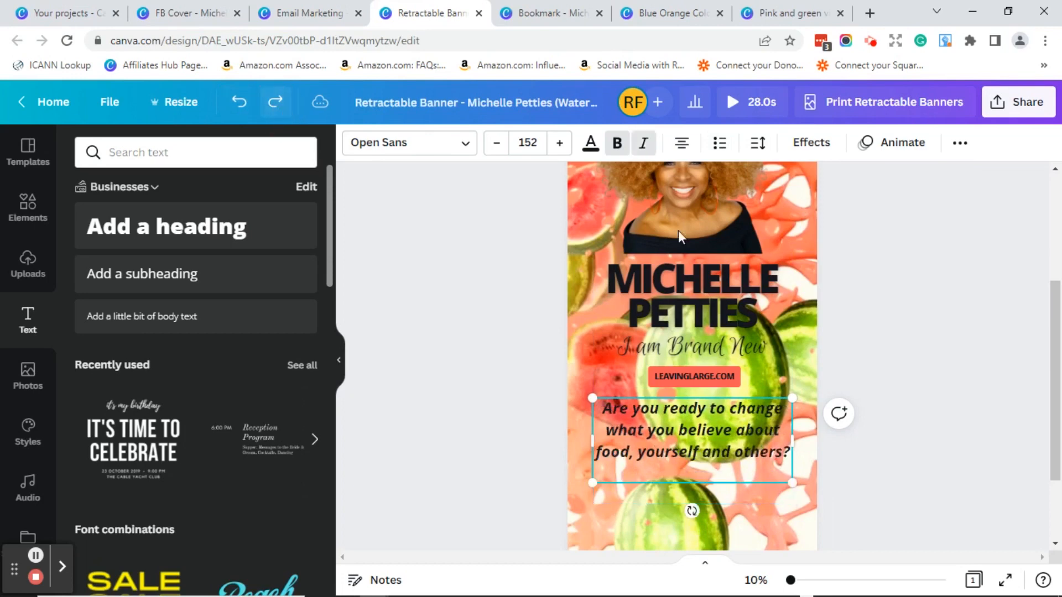
{"action": "left_click", "coordinate": [883, 329]}
{"action": "left_click", "coordinate": [1058, 425]}
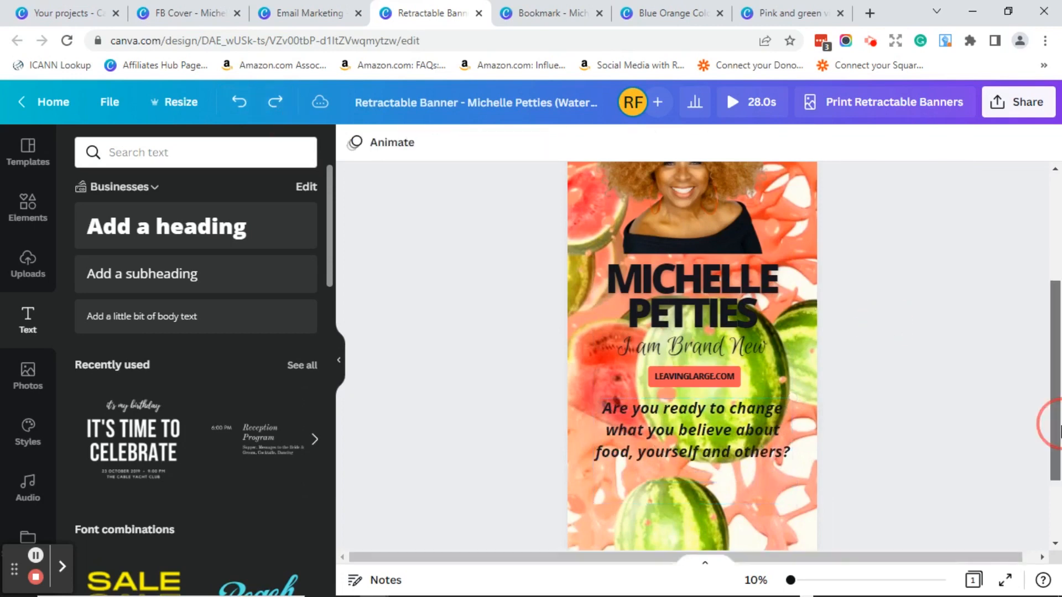
{"action": "scroll", "coordinate": [1051, 420], "scroll_direction": "down", "scroll_amount": 2}
{"action": "scroll", "coordinate": [1050, 420], "scroll_direction": "up", "scroll_amount": 5}
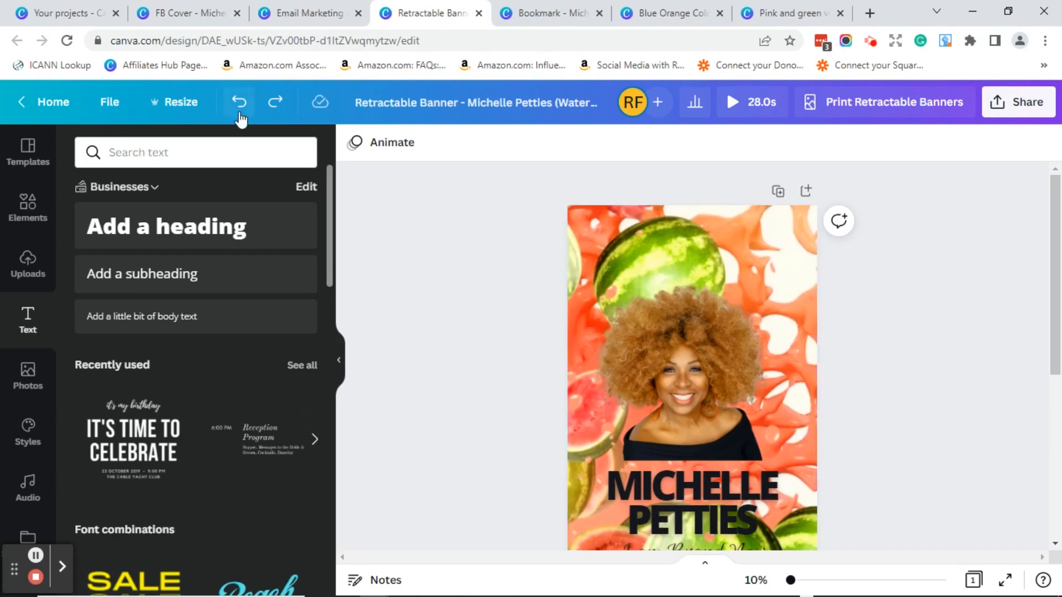
- From the home page, set up a custom-size design of 3 × 6 inches
{"action": "left_click", "coordinate": [61, 108]}
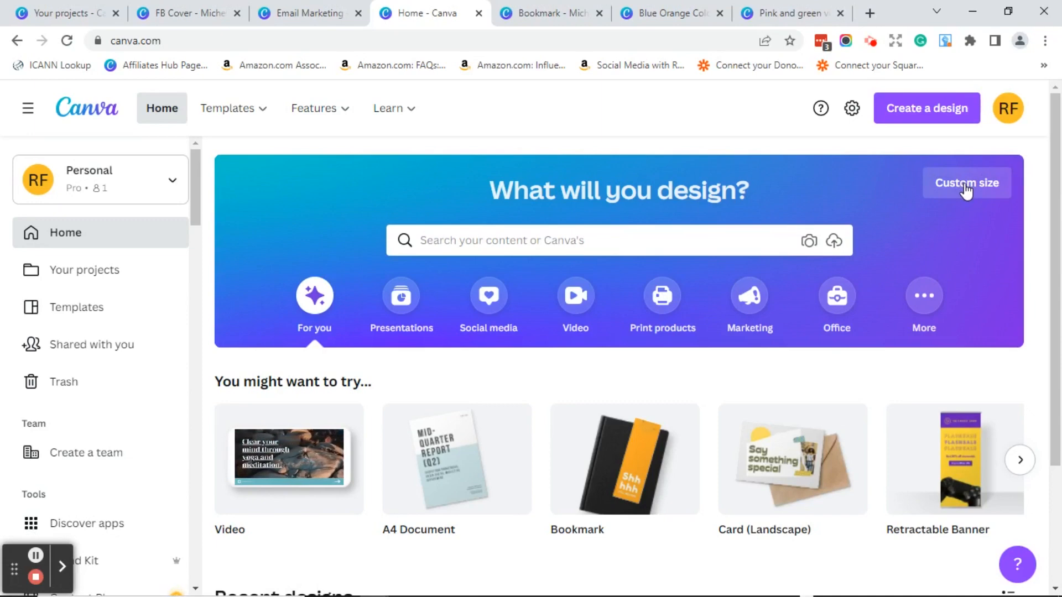
{"action": "left_click", "coordinate": [966, 188]}
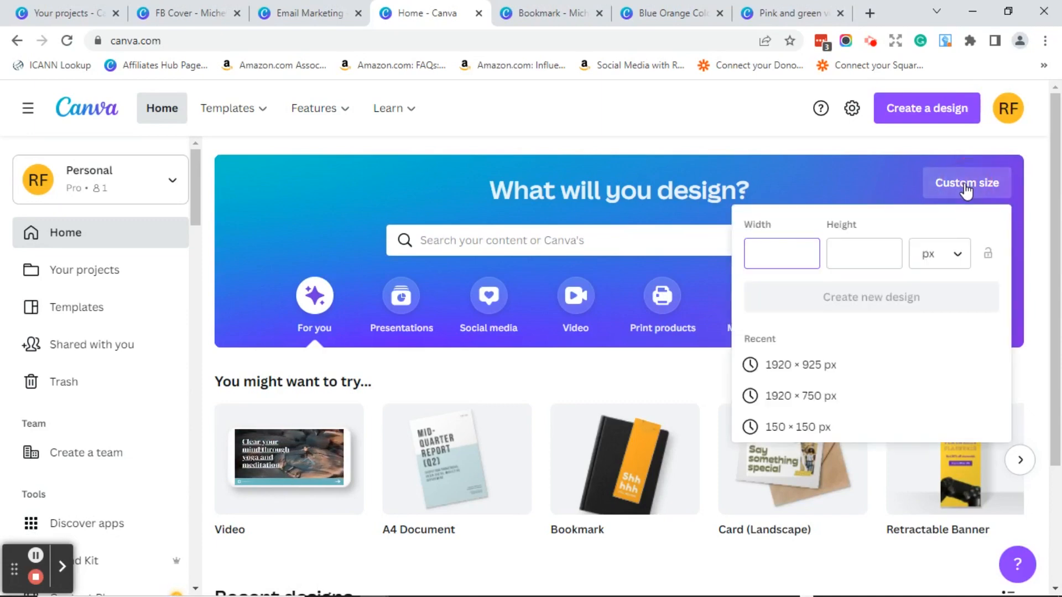
{"action": "left_click", "coordinate": [782, 254]}
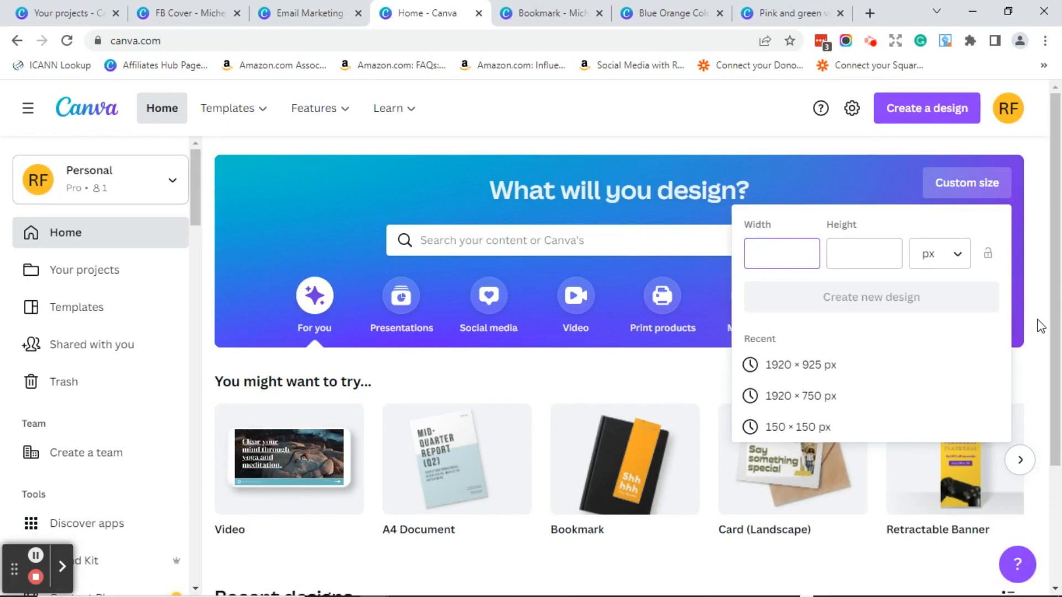
{"action": "left_click", "coordinate": [958, 257]}
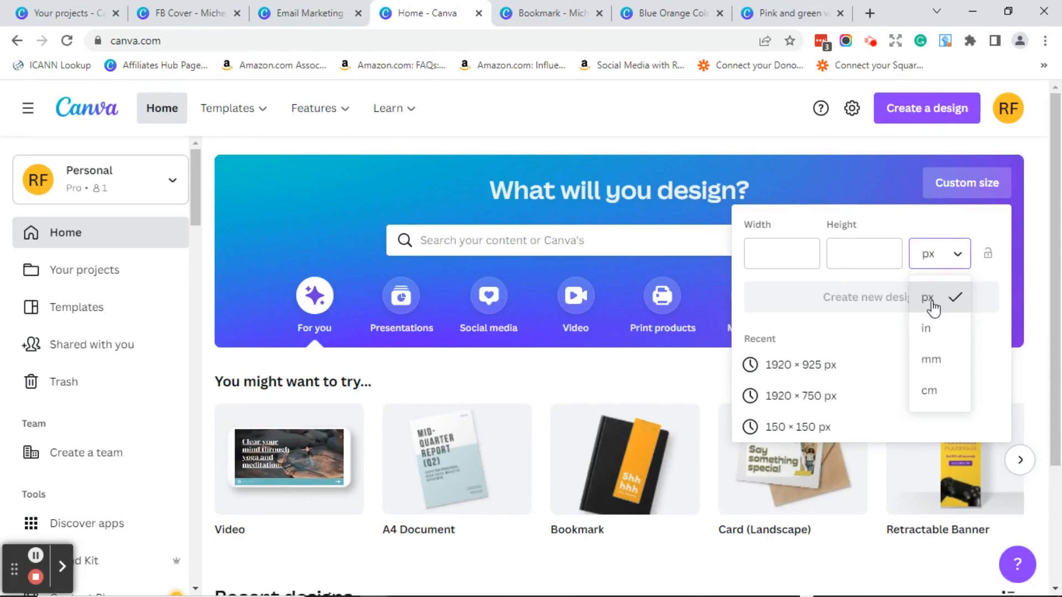
{"action": "left_click", "coordinate": [927, 331]}
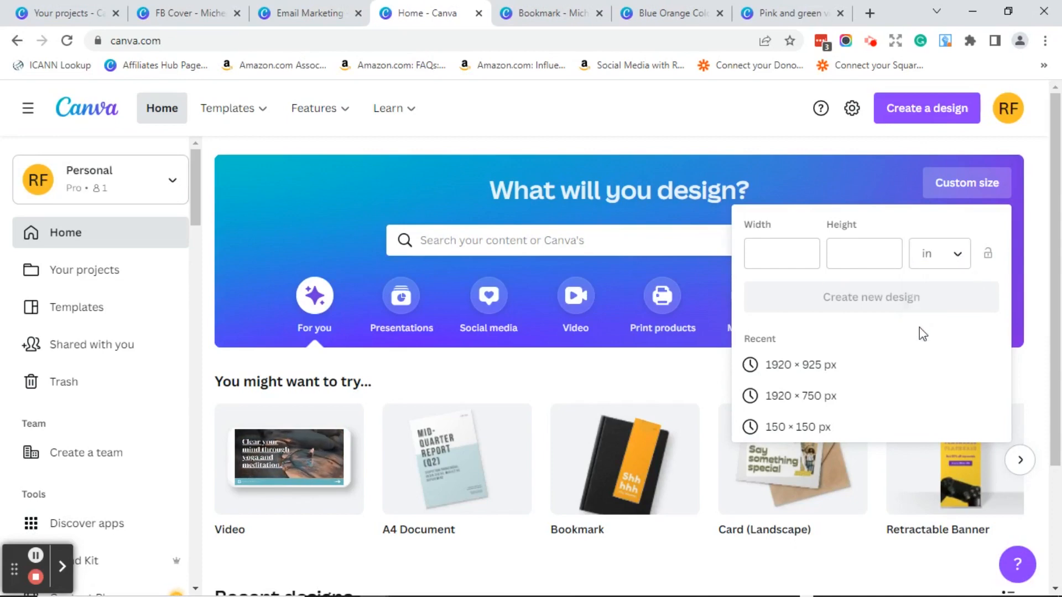
{"action": "left_click", "coordinate": [790, 257]}
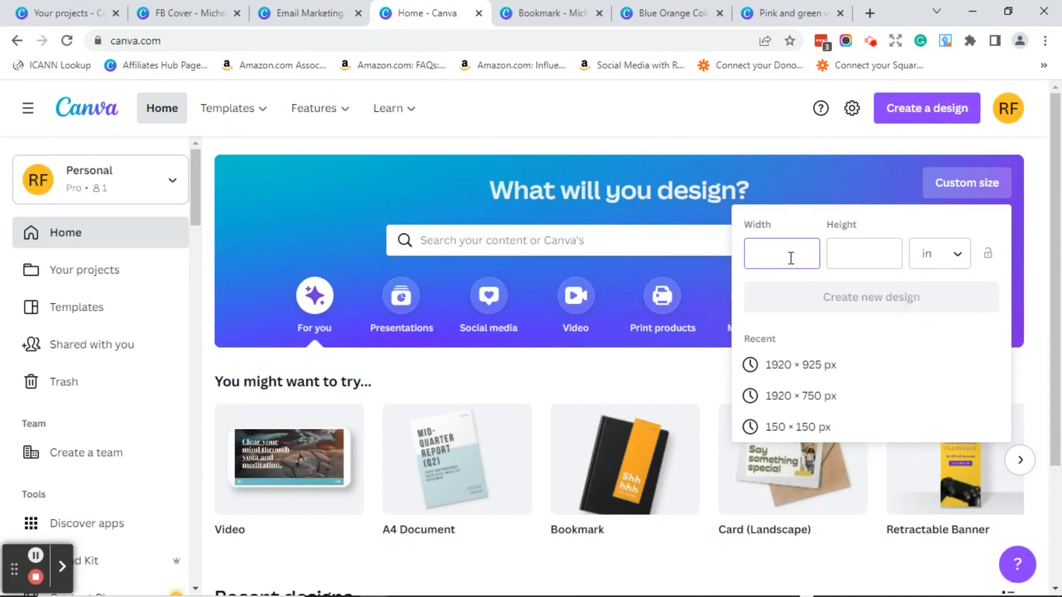
{"action": "type", "text": "3"}
{"action": "left_click", "coordinate": [855, 253]}
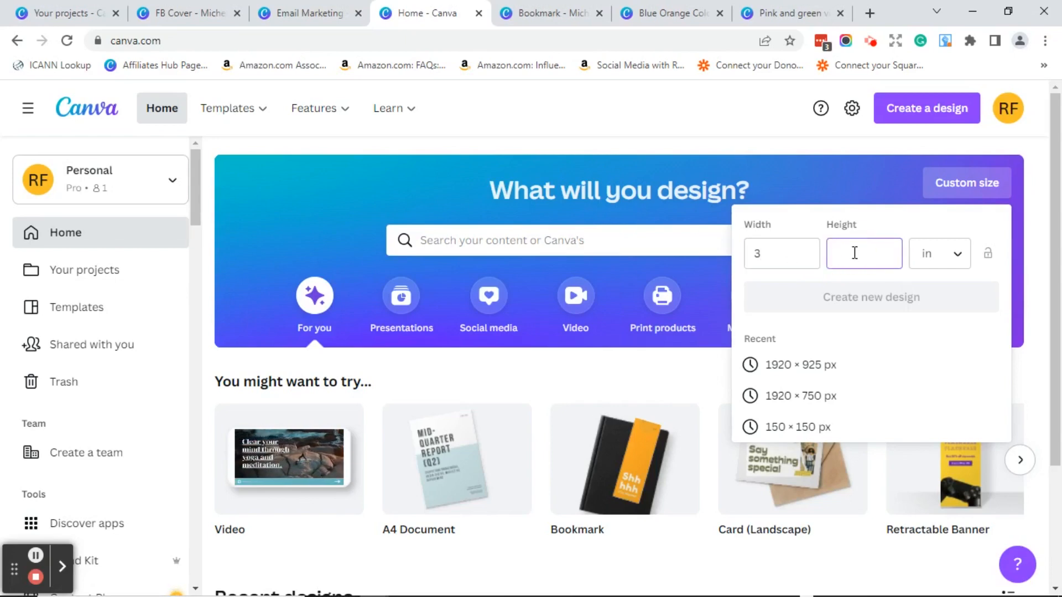
{"action": "type", "text": "6"}
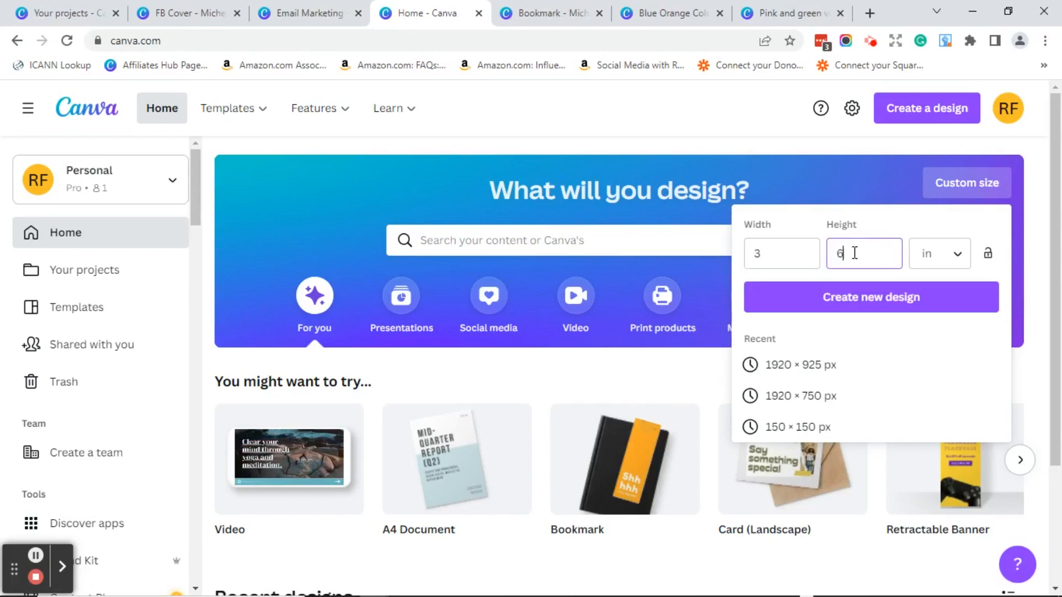
{"action": "left_click", "coordinate": [875, 296]}
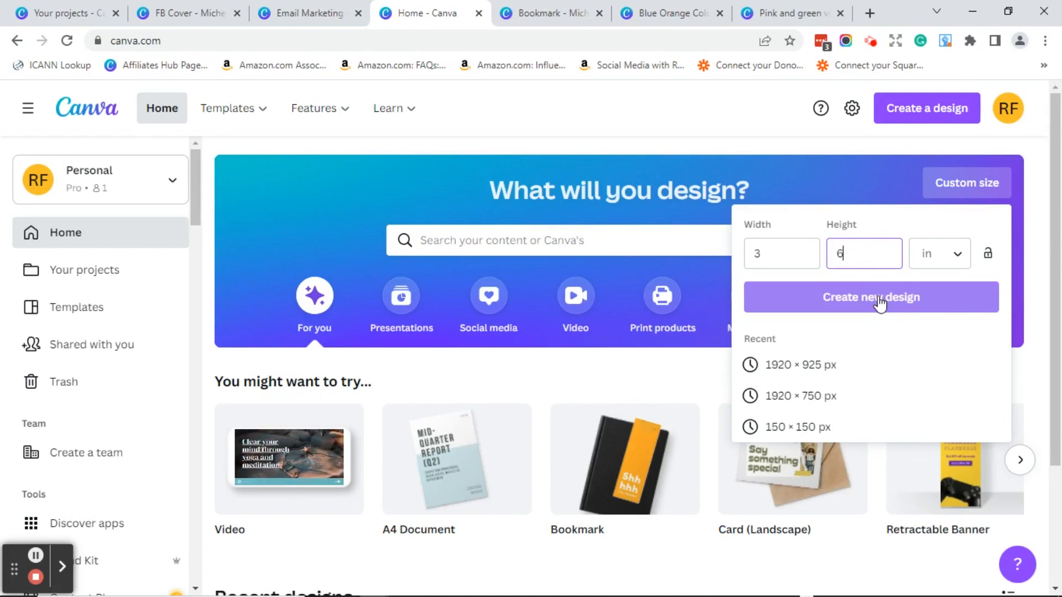
- Switch the custom size to pixels and enter width 800 and height 347
{"action": "double_click", "coordinate": [755, 254]}
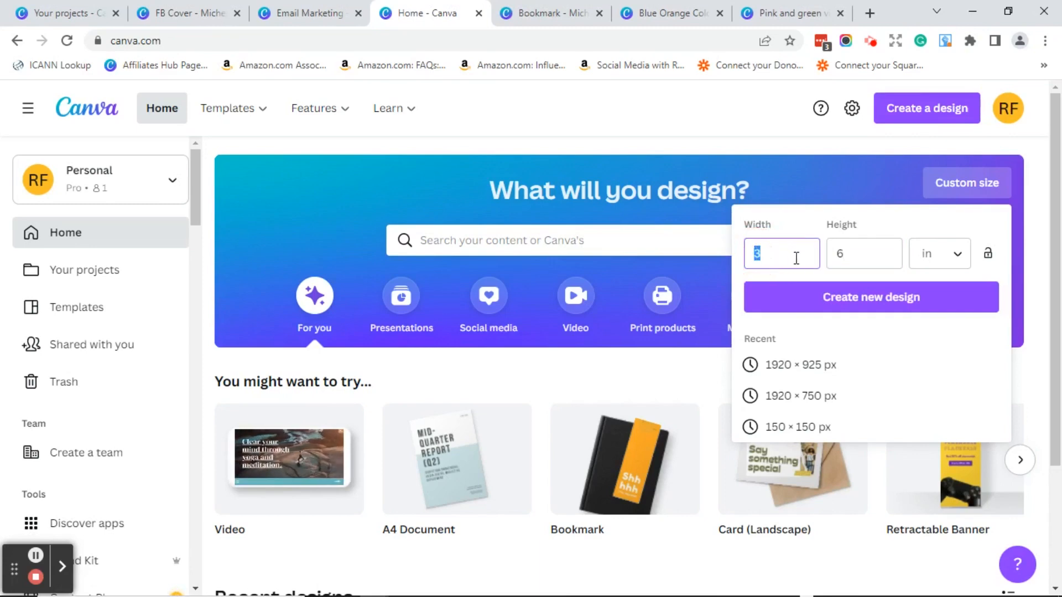
{"action": "left_click", "coordinate": [957, 261]}
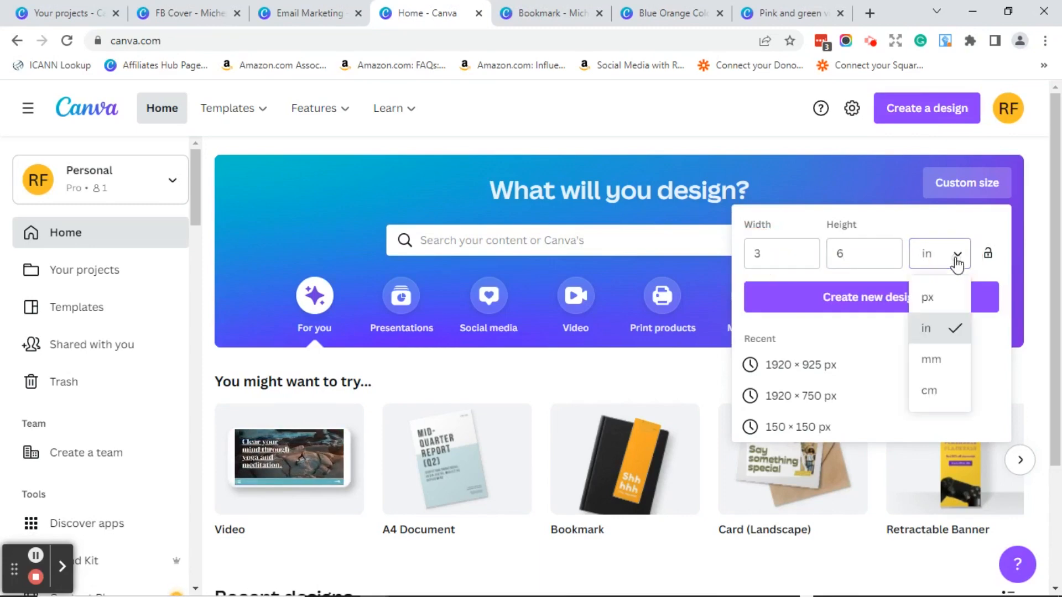
{"action": "left_click", "coordinate": [932, 302]}
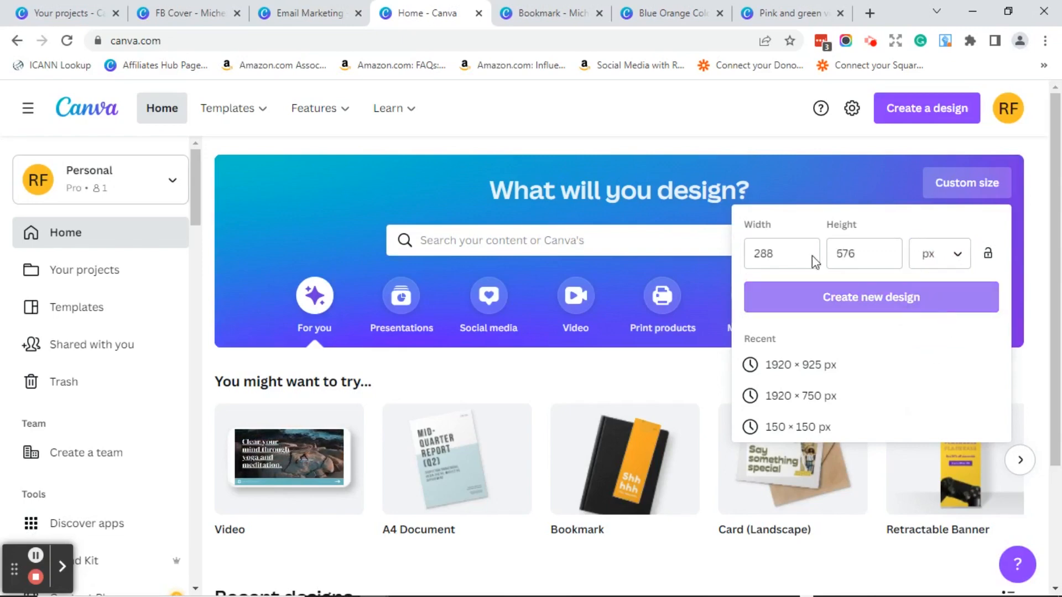
{"action": "left_click", "coordinate": [745, 255]}
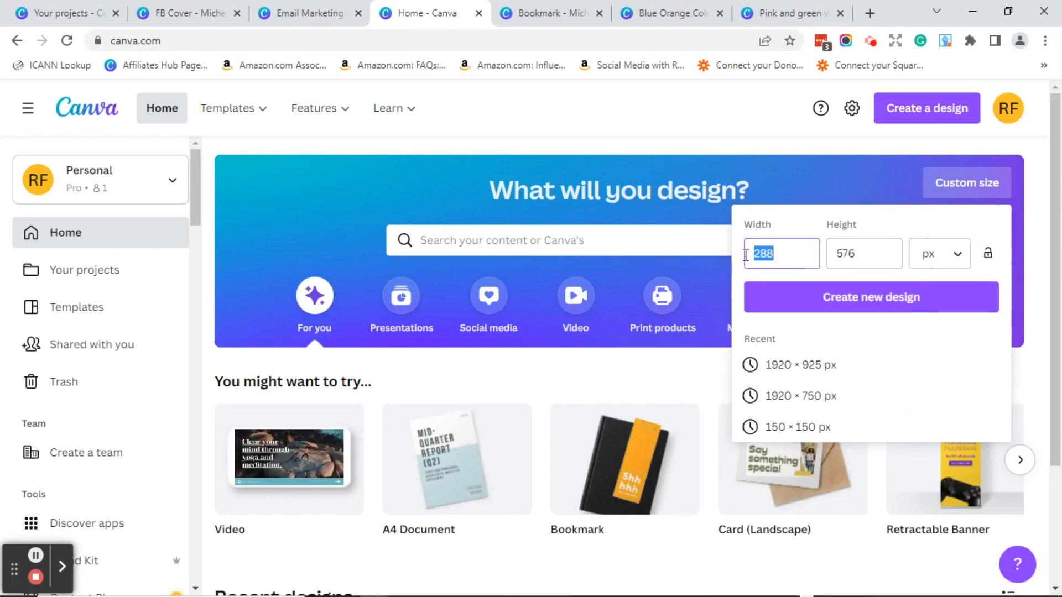
{"action": "type", "text": "800"}
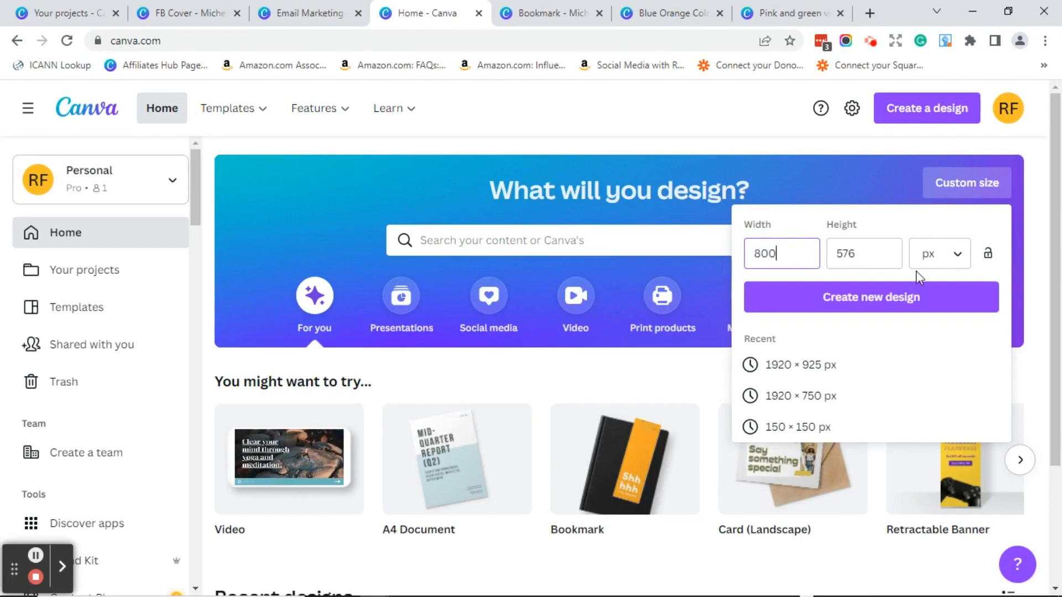
{"action": "left_click", "coordinate": [840, 255]}
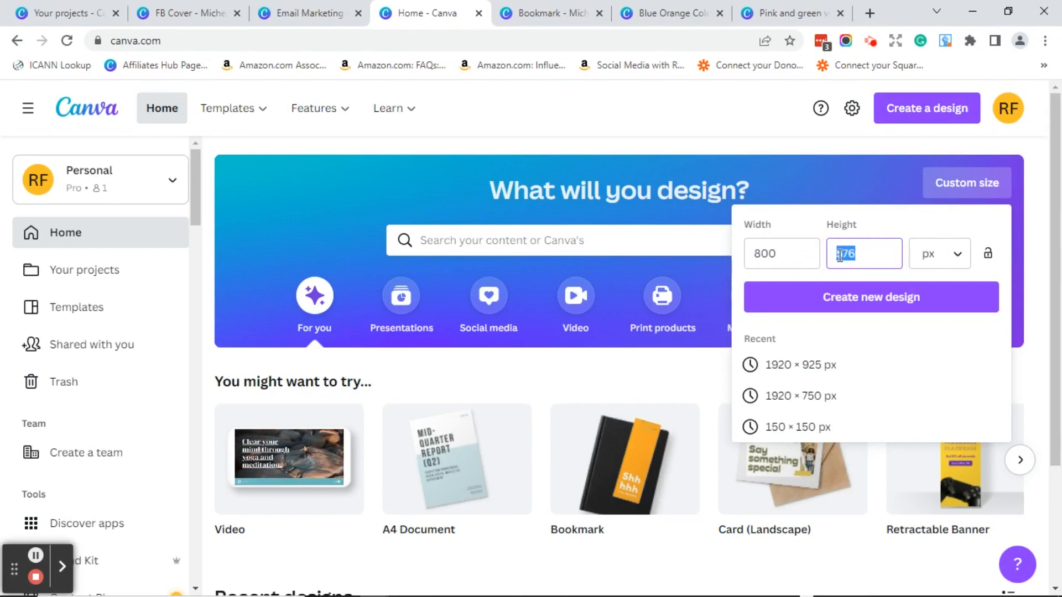
{"action": "type", "text": "437"}
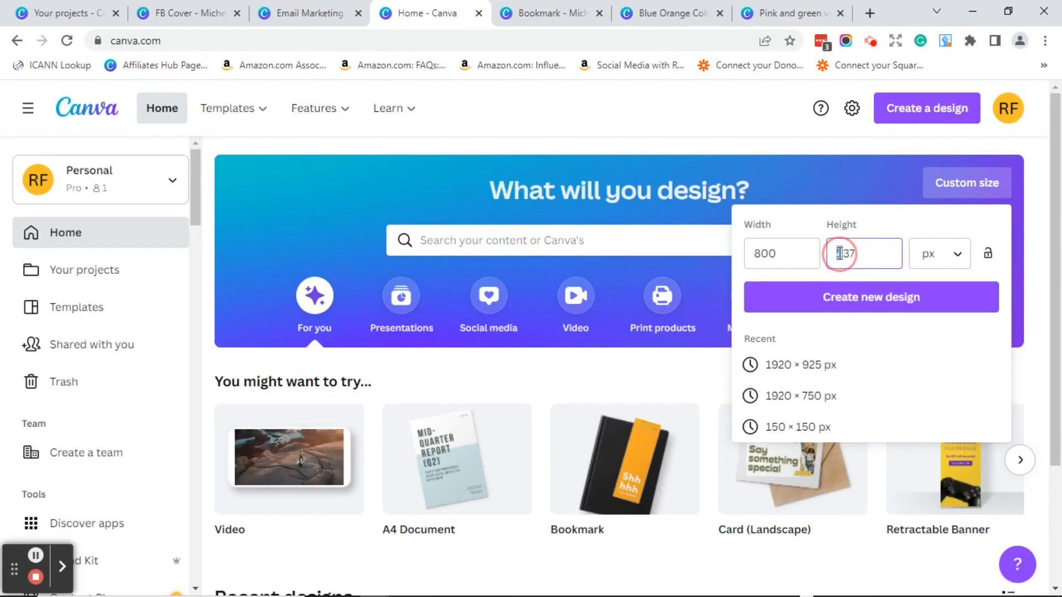
{"action": "left_click", "coordinate": [844, 254]}
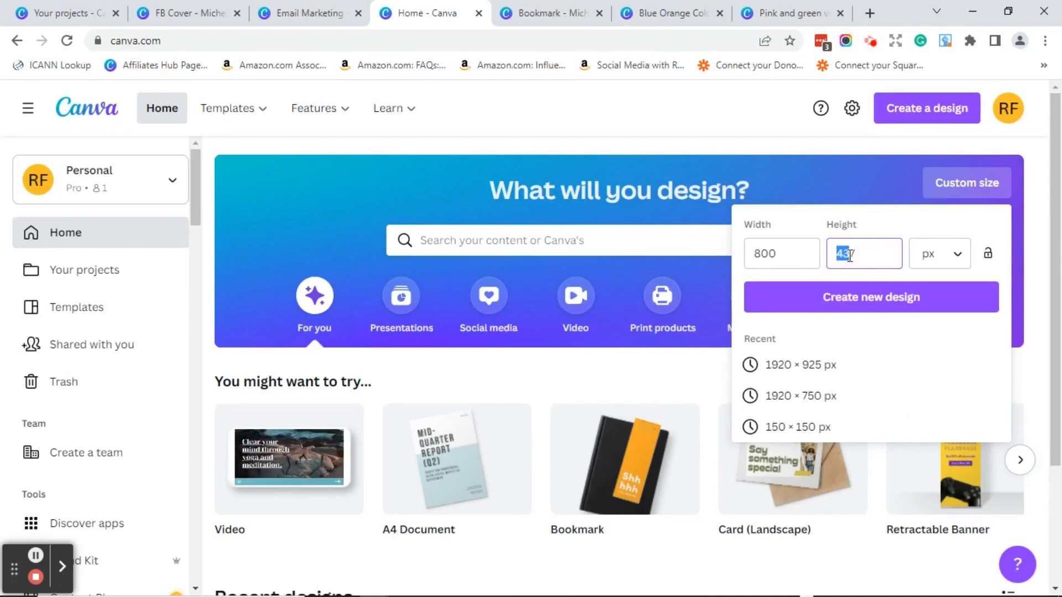
{"action": "type", "text": "347"}
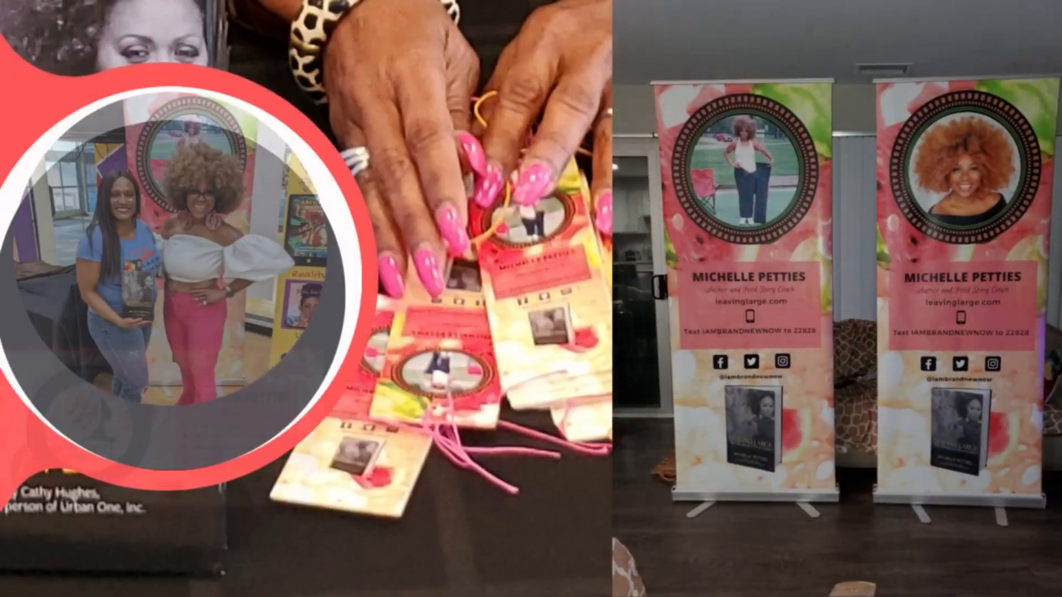